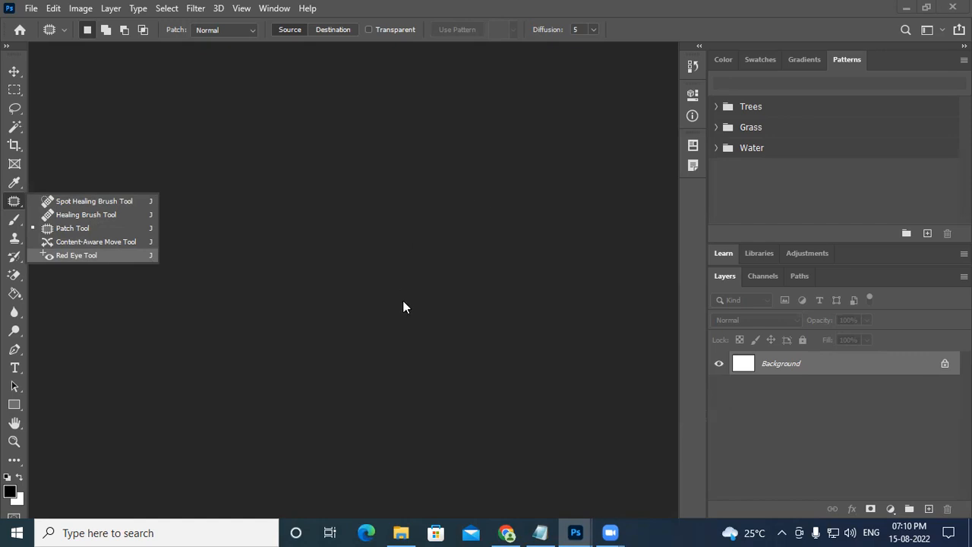
Switch to Chrome, dismiss the large ad on the WallpaperSafari page and look over the spotted big cat wallpaper
click(508, 531)
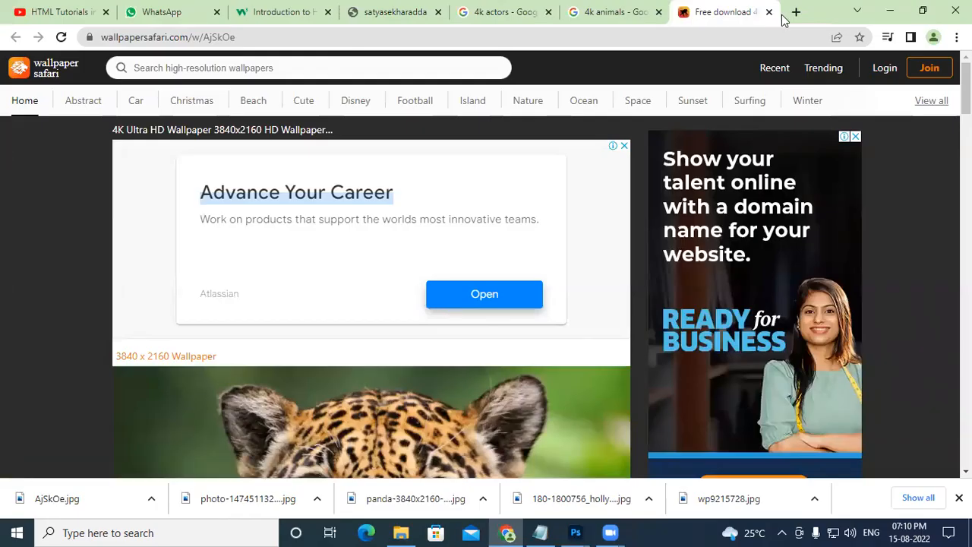
click(625, 146)
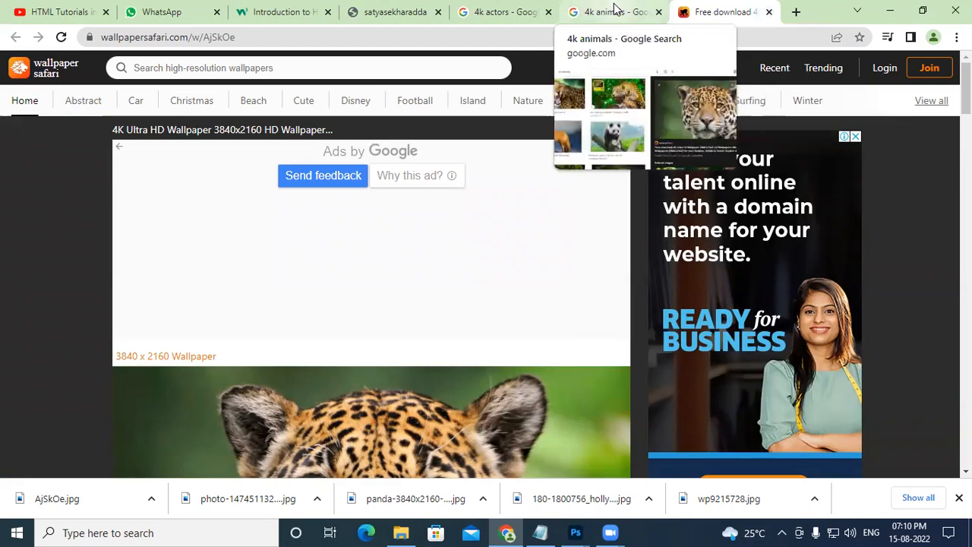
scroll(482, 292, down, 8)
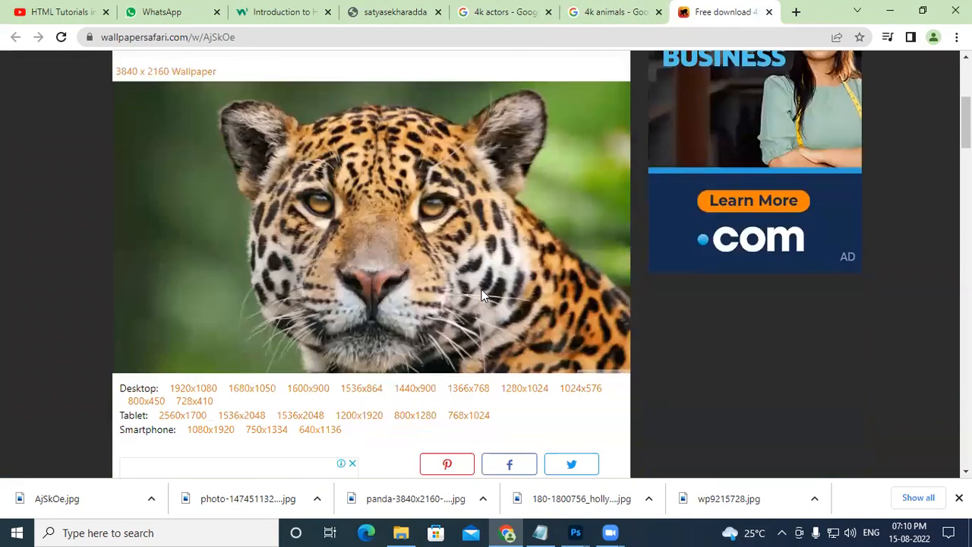
scroll(482, 282, up, 7)
scroll(484, 277, up, 1)
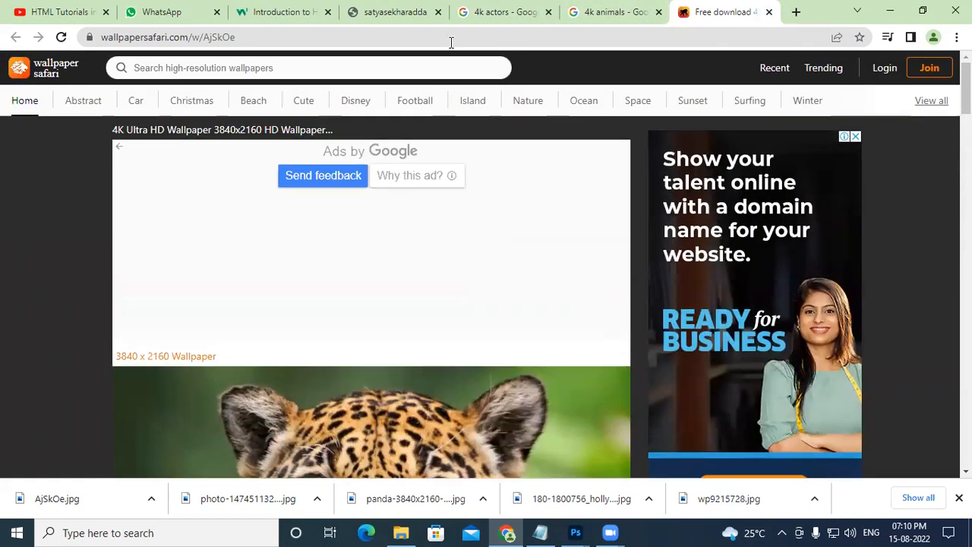
Open Google Images in a new browser tab and decline the Google sign-in prompt
click(796, 12)
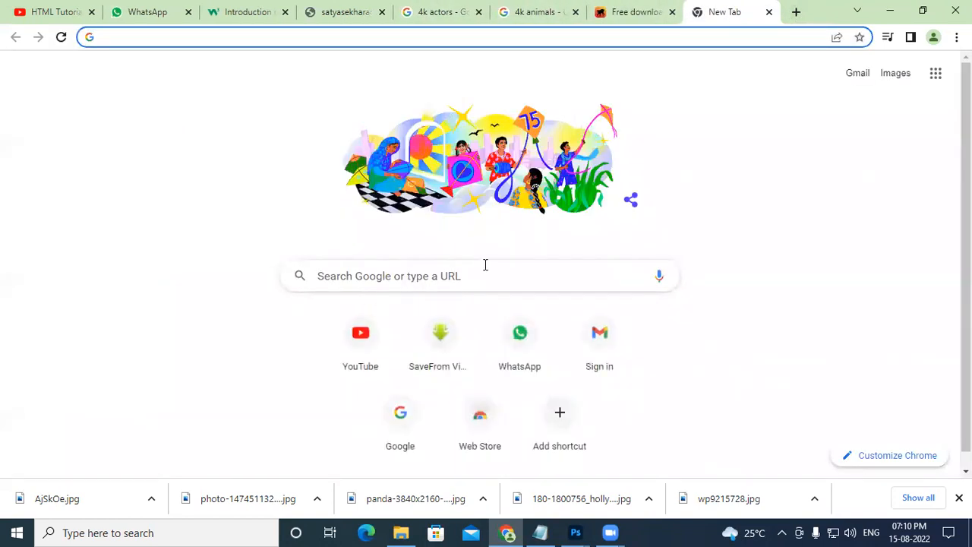
click(893, 73)
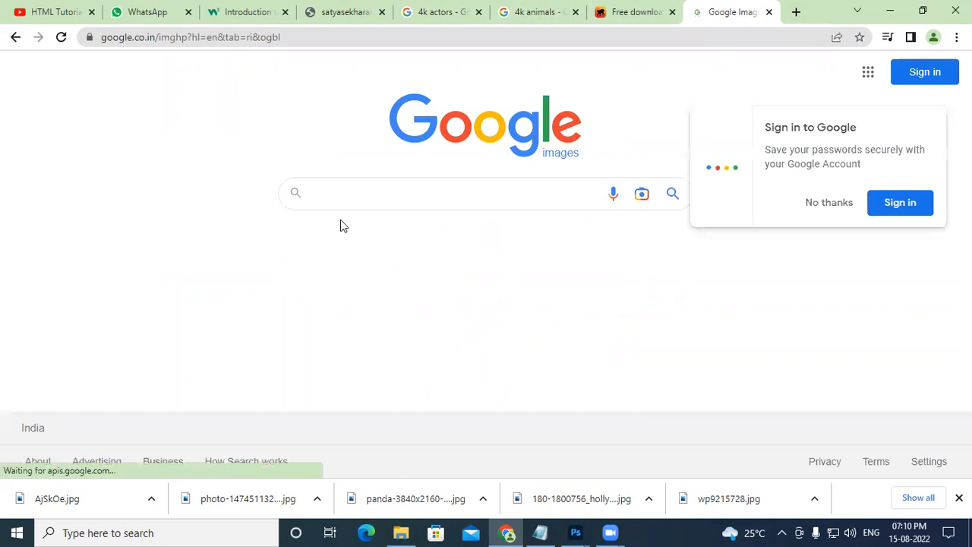
click(338, 192)
click(830, 203)
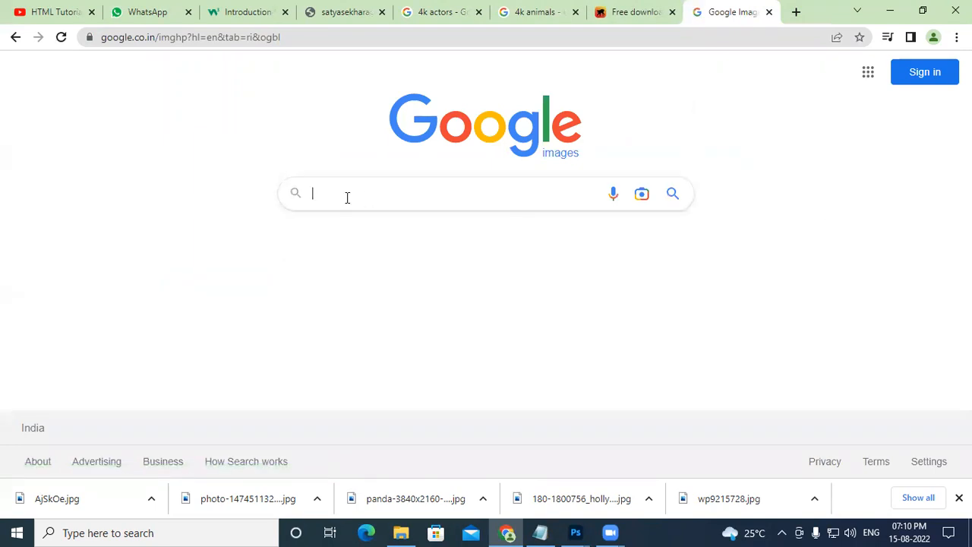
Search Google Images for "cam flash issue in photos"
text(red)
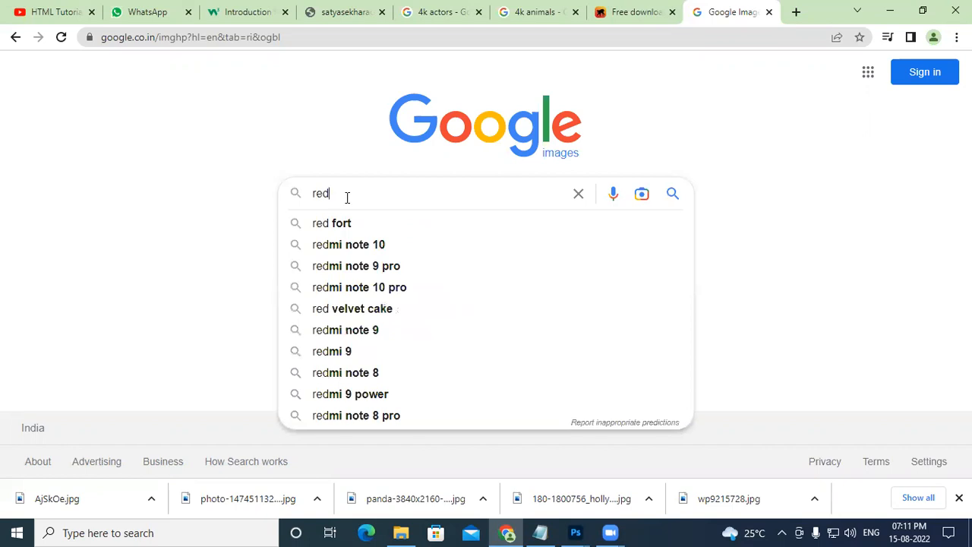
key(BackSpace)
key(BackSpace)
key(BackSpace)
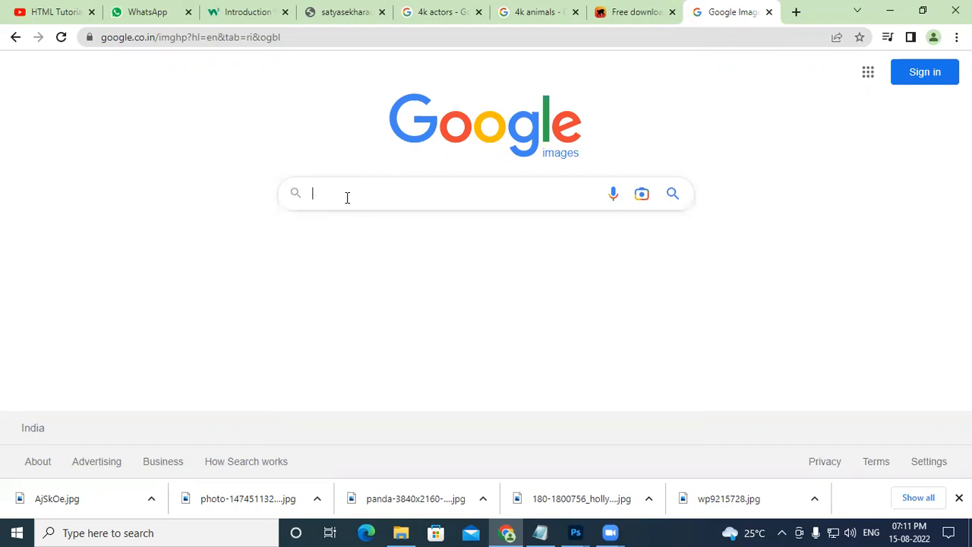
text(f)
key(BackSpace)
text(cam flash e)
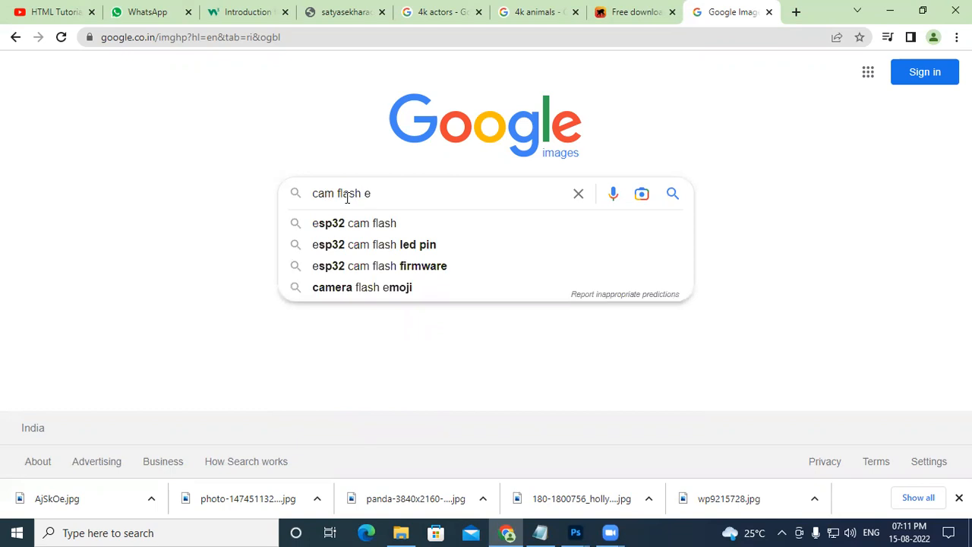
key(BackSpace)
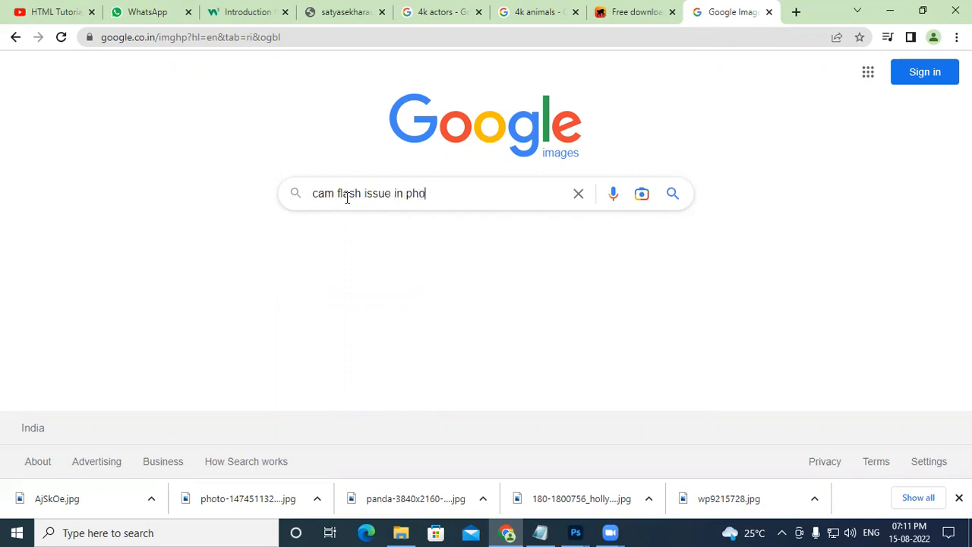
key(Return)
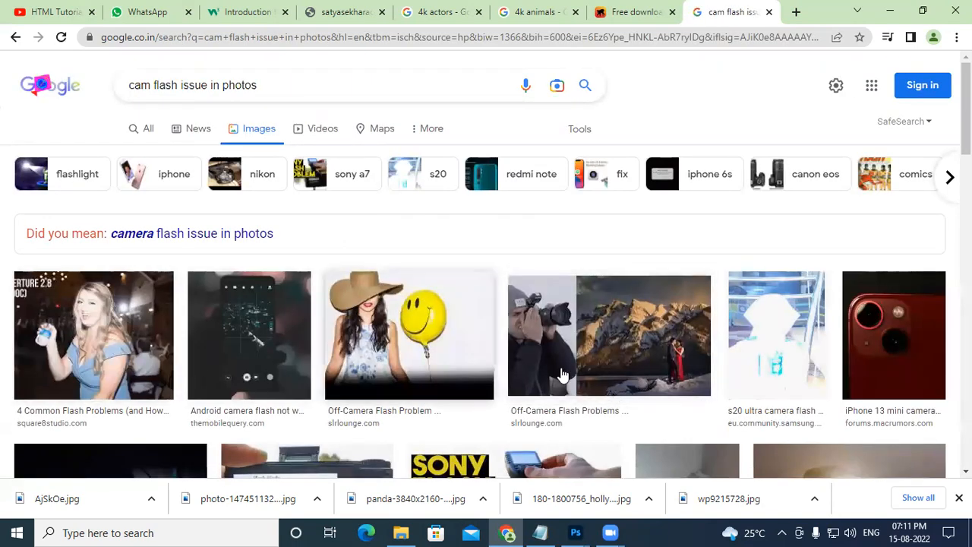
Preview the "screen flash poco x2" result and open the "How to remove red Eyes" picture from its related images
scroll(618, 343, down, 5)
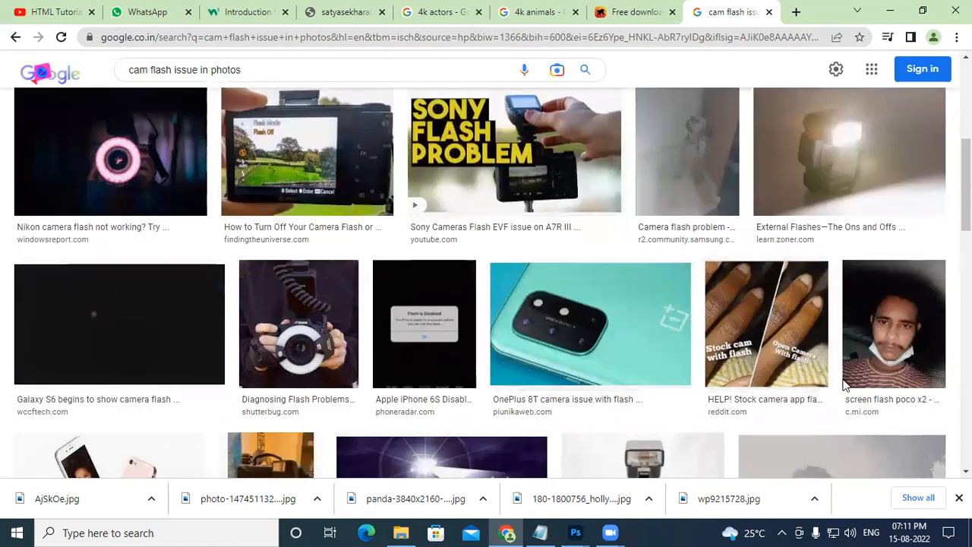
click(894, 339)
scroll(720, 300, down, 3)
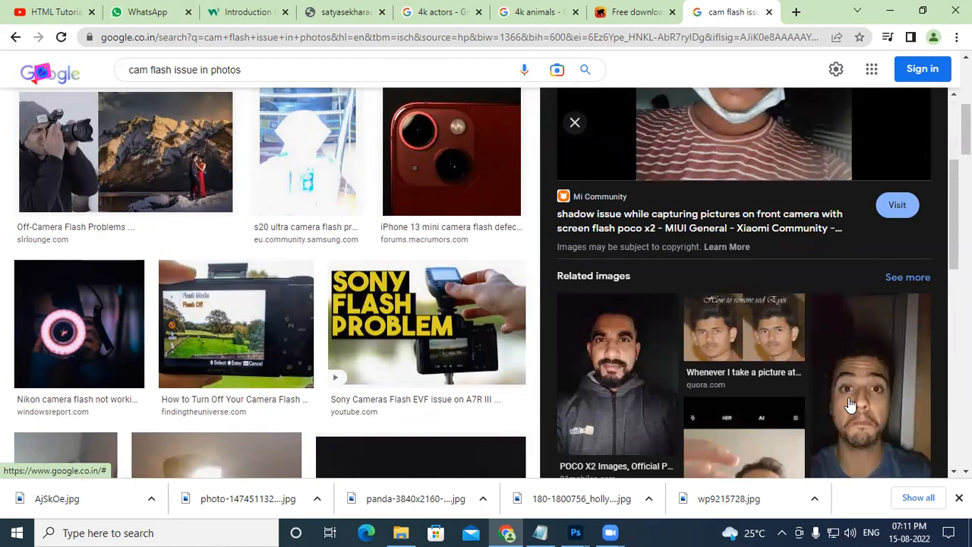
click(784, 335)
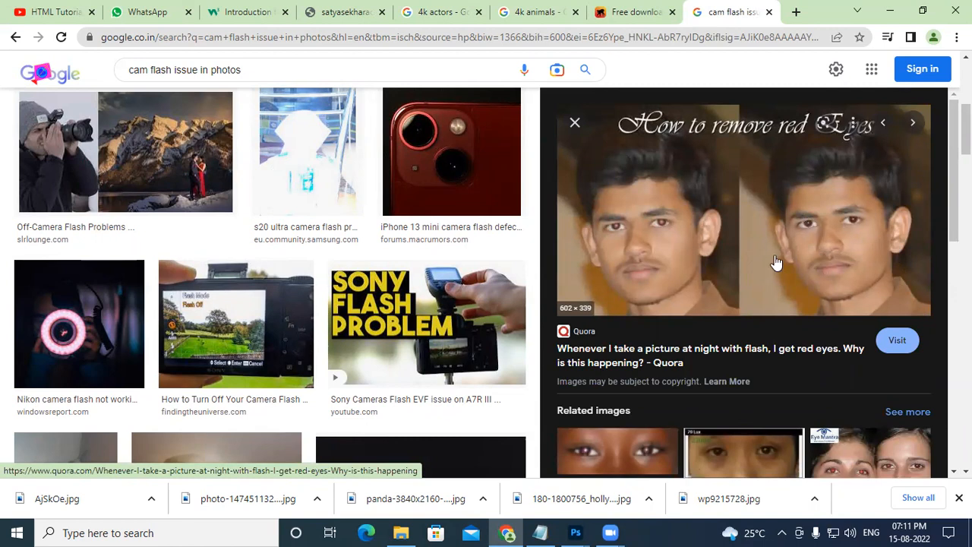
Browse the search results and the images related to the Quora red-eye picture, and show the full set of related images
scroll(776, 262, down, 3)
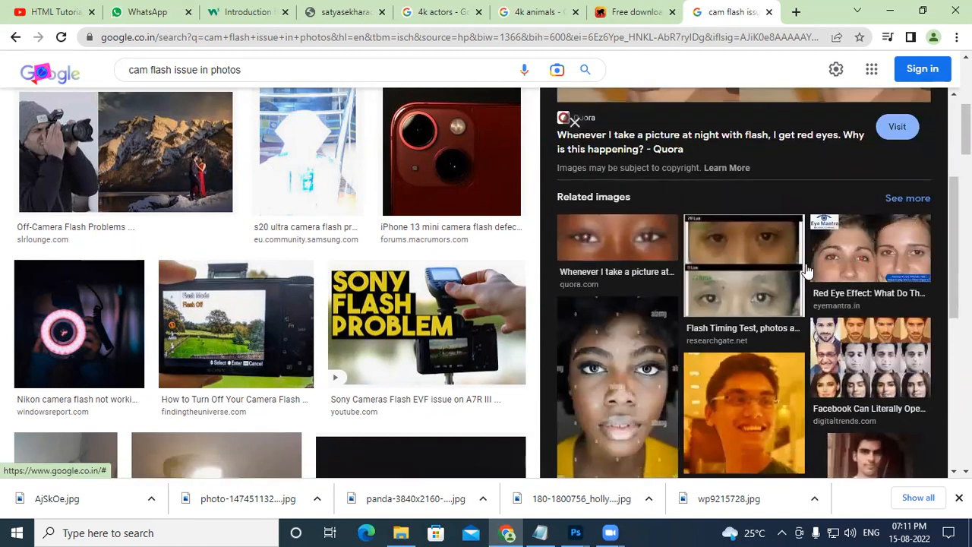
scroll(212, 297, down, 4)
scroll(213, 297, down, 4)
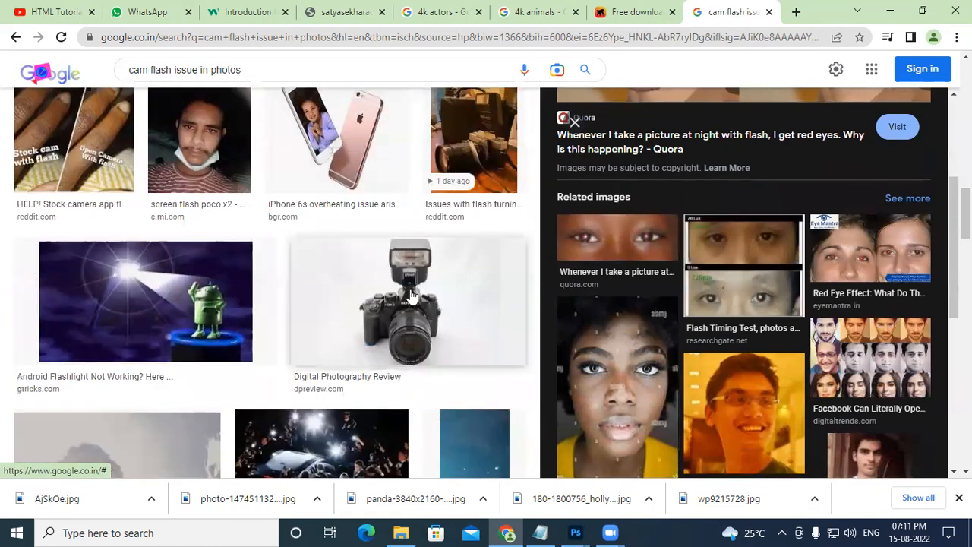
scroll(448, 271, down, 7)
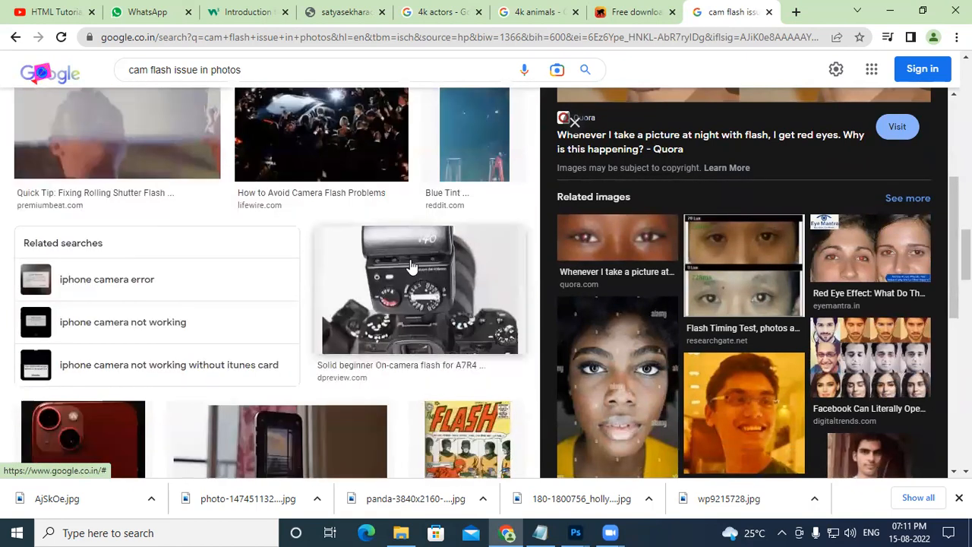
scroll(886, 348, down, 3)
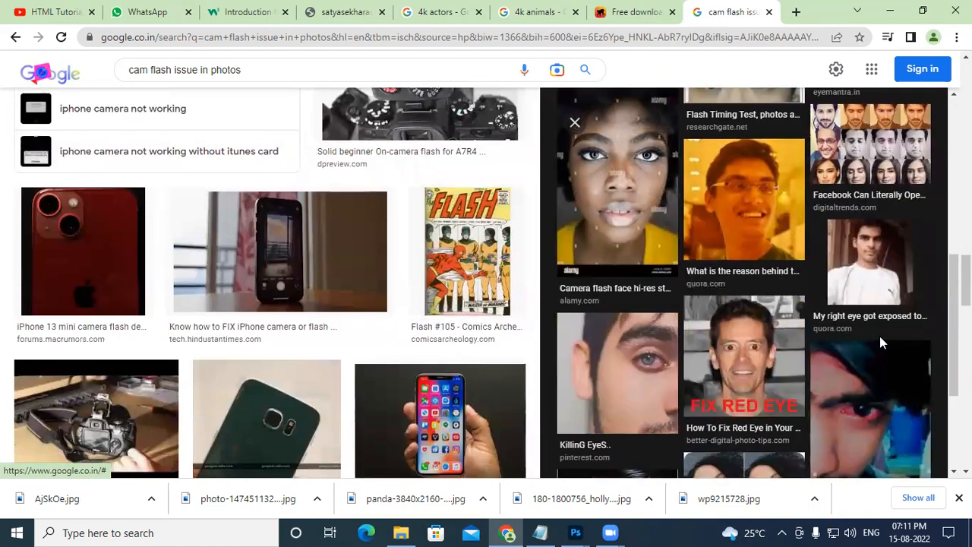
scroll(879, 337, down, 3)
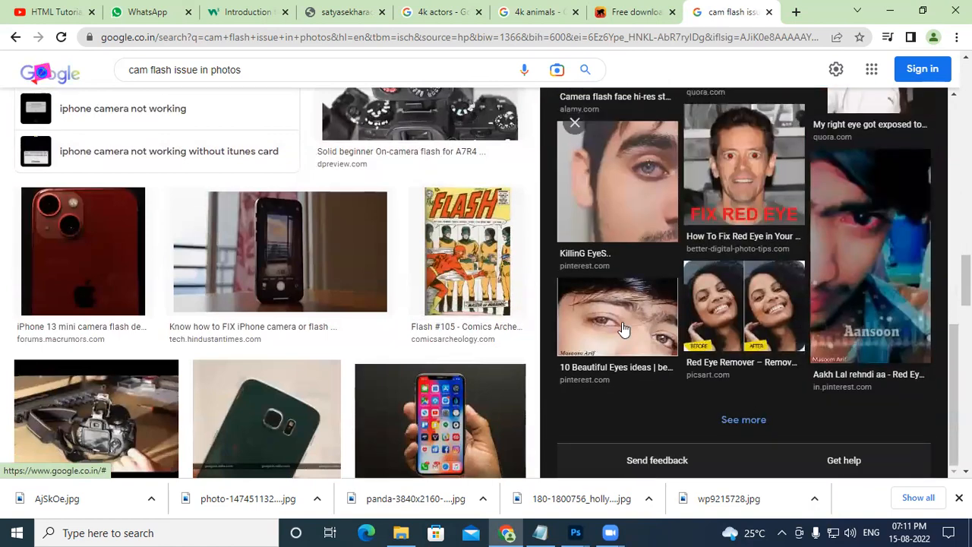
scroll(733, 303, down, 3)
click(745, 416)
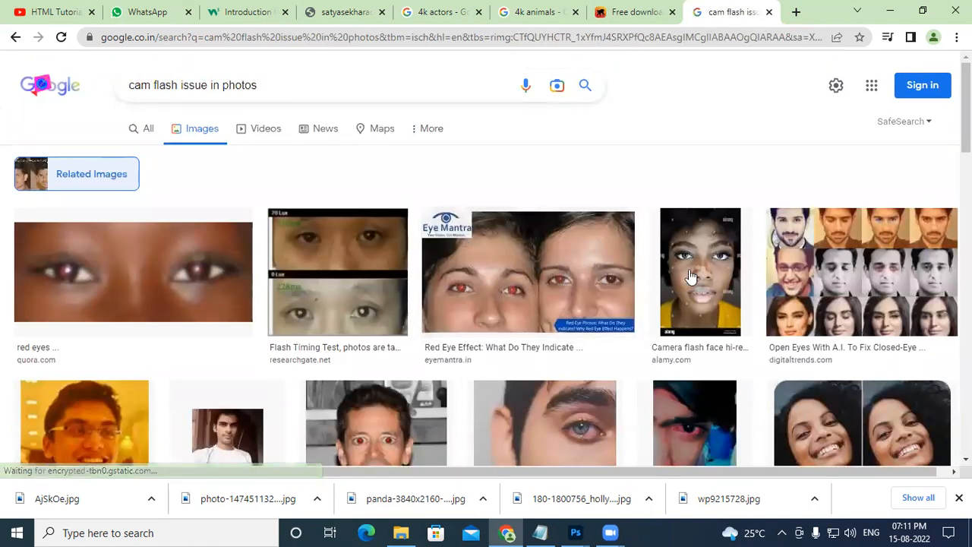
Examine the full set of related images for a portrait with a clear camera-flash red-eye effect
scroll(825, 293, down, 2)
scroll(825, 293, down, 1)
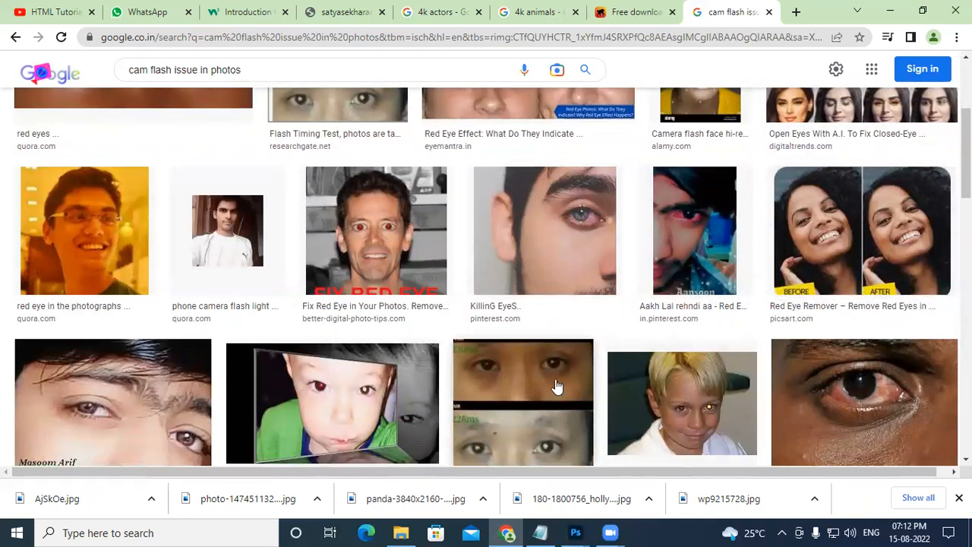
scroll(542, 372, down, 4)
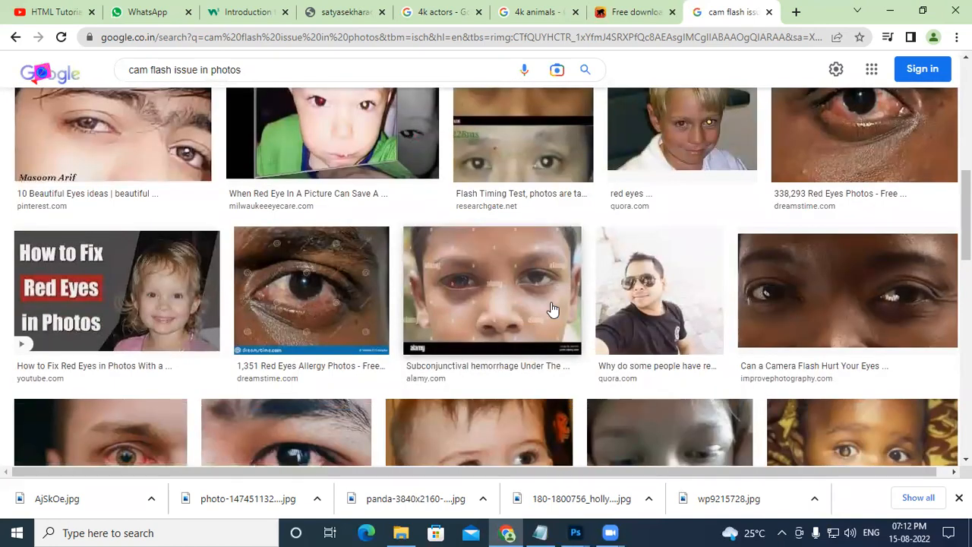
scroll(555, 310, down, 4)
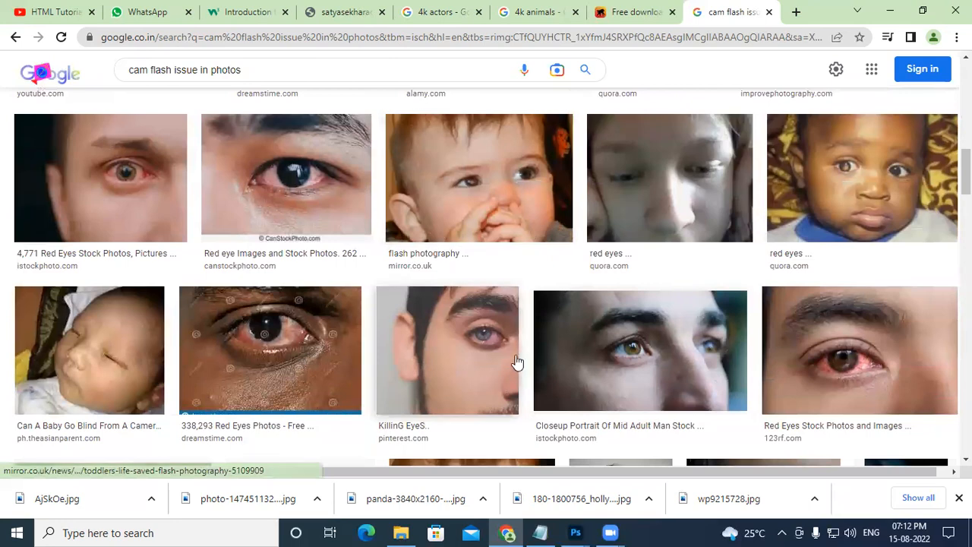
scroll(445, 283, down, 3)
scroll(444, 283, down, 3)
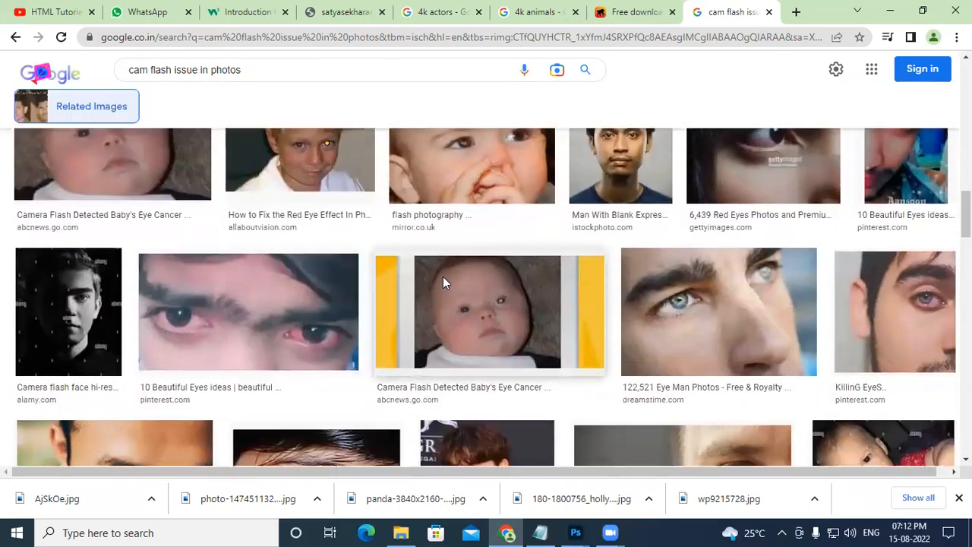
scroll(445, 282, up, 2)
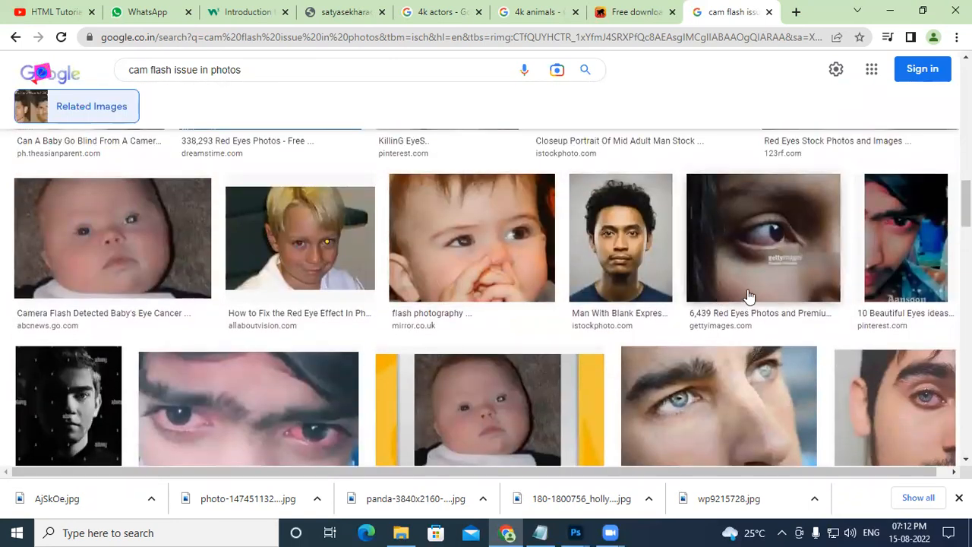
scroll(767, 285, down, 1)
scroll(757, 282, down, 3)
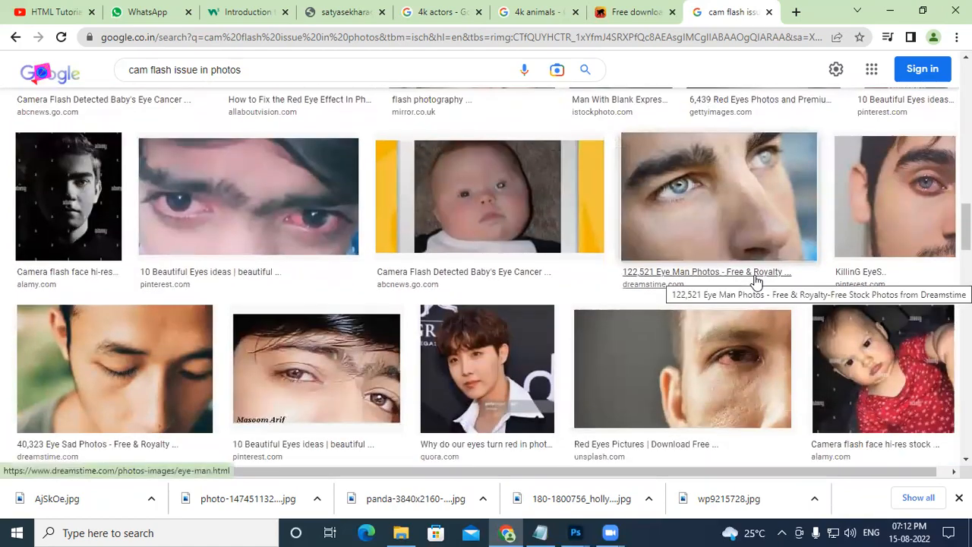
scroll(677, 270, down, 2)
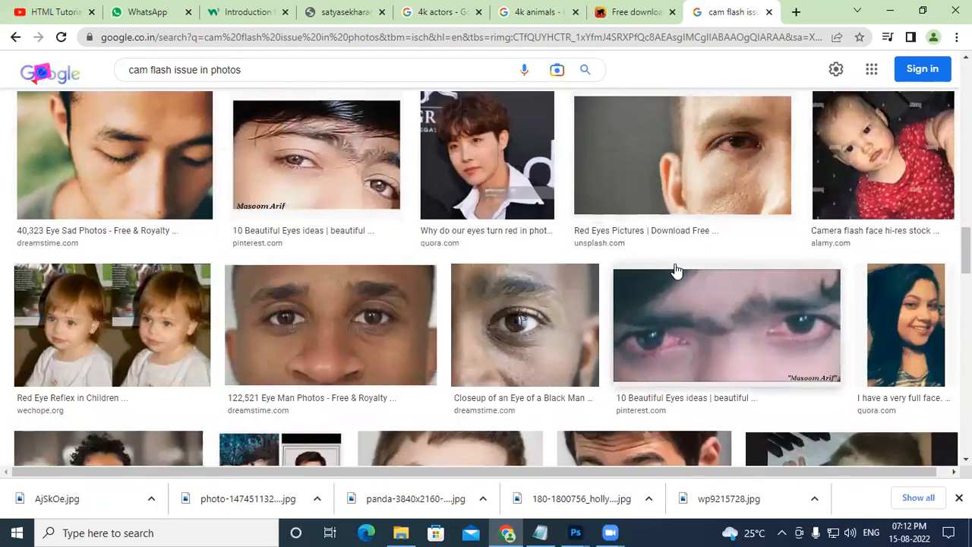
scroll(676, 270, down, 4)
scroll(674, 267, down, 1)
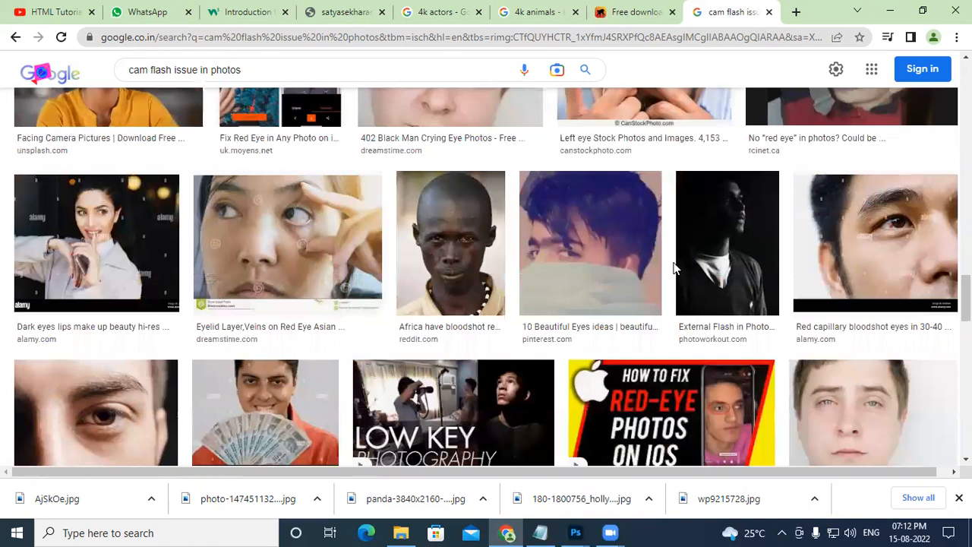
scroll(660, 264, down, 5)
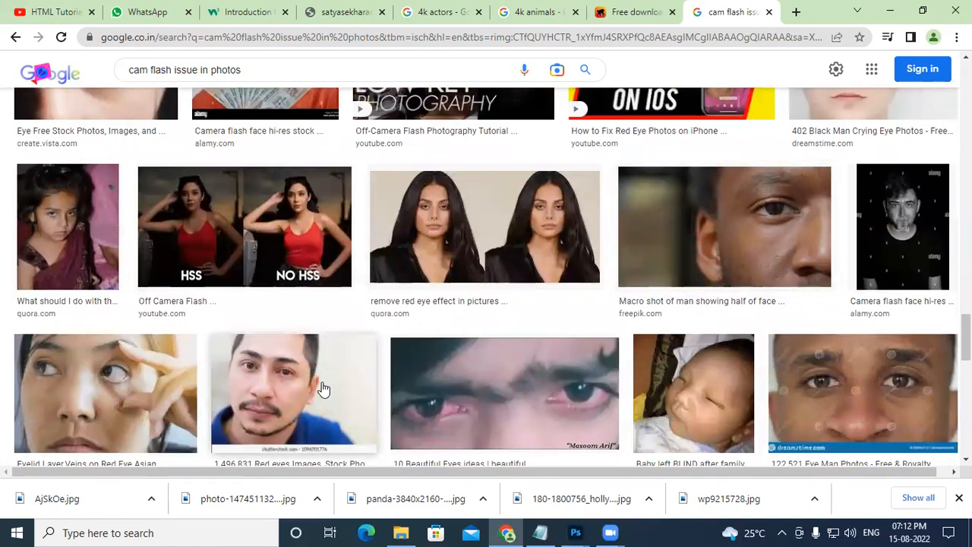
scroll(346, 337, down, 1)
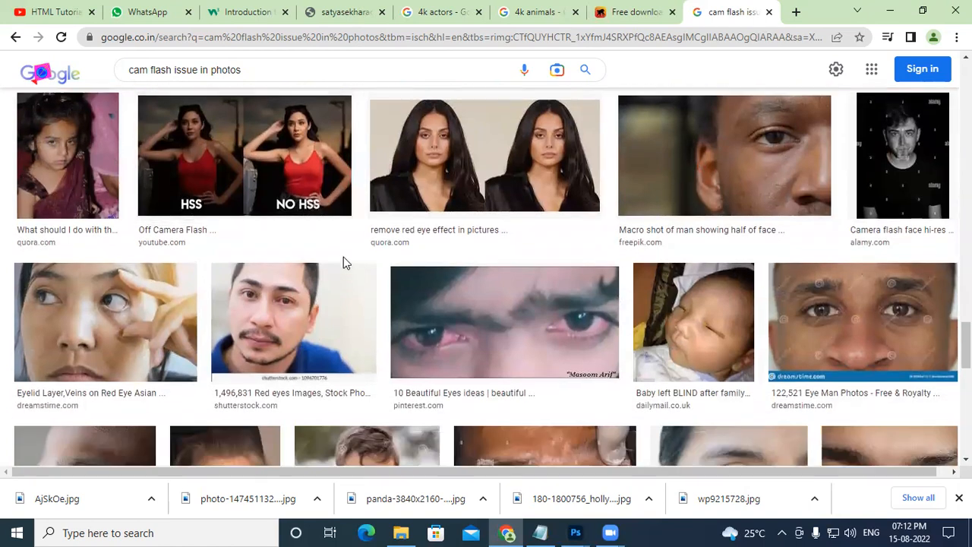
scroll(343, 256, down, 5)
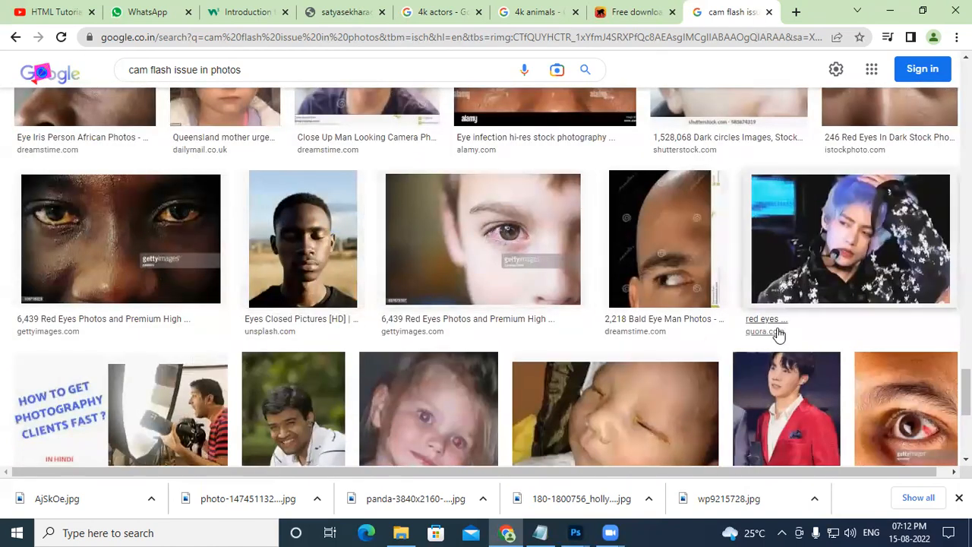
Preview the "Fix Redeye with Picasa" result and browse its related images for a clear red-eye portrait
scroll(767, 328, down, 3)
click(423, 232)
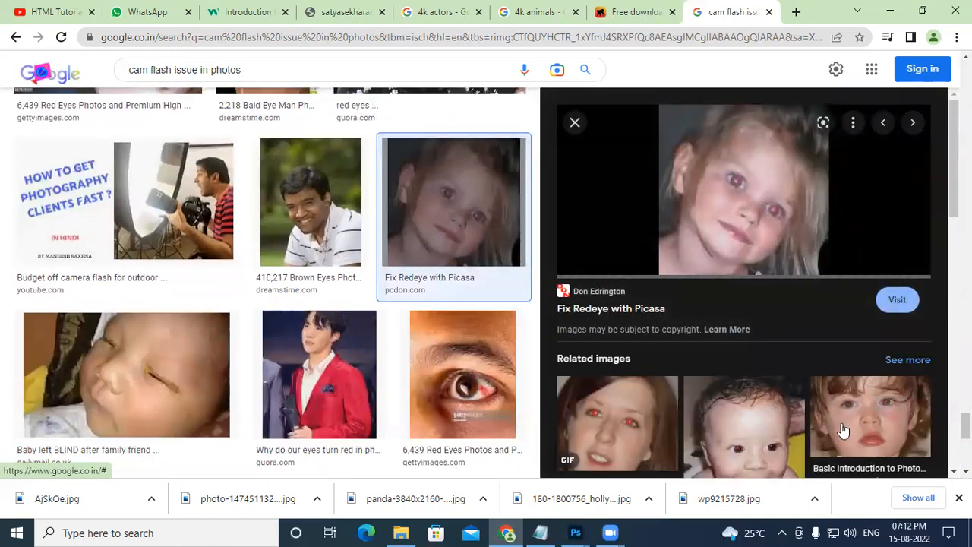
scroll(835, 411, down, 3)
scroll(925, 341, down, 3)
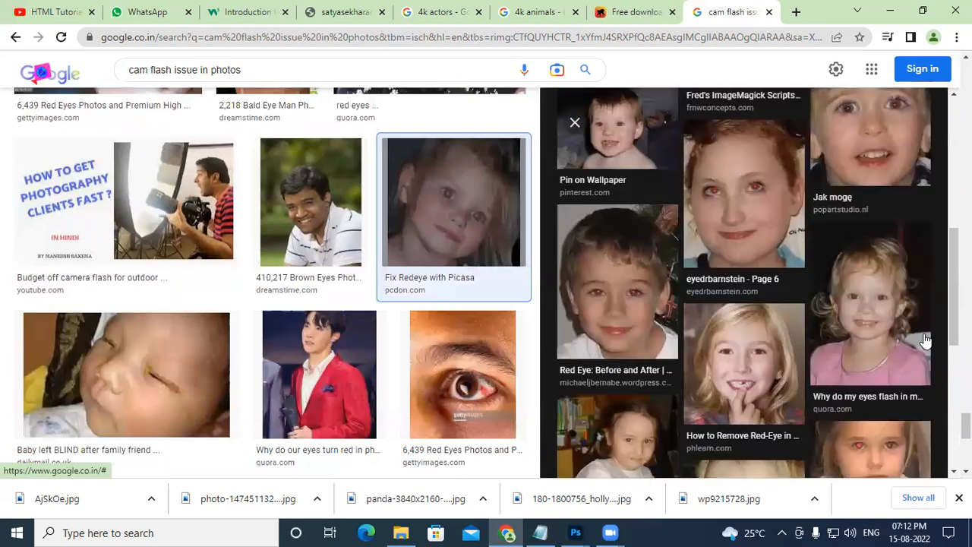
scroll(894, 304, down, 2)
scroll(786, 281, up, 3)
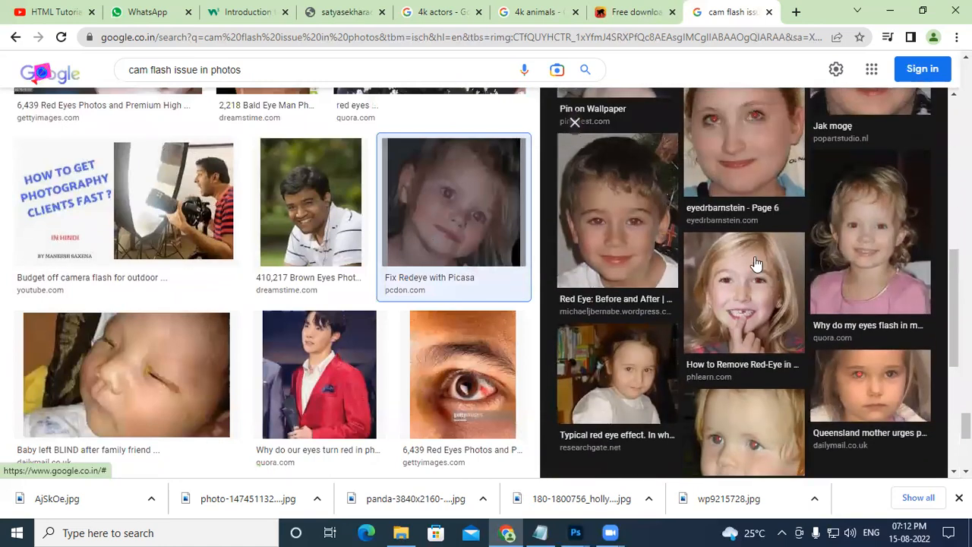
Open the Photography Mad red-eye picture through the "Red Eye: Before and After" related images and save it as red-eye-effect in the photoshop folder
click(615, 232)
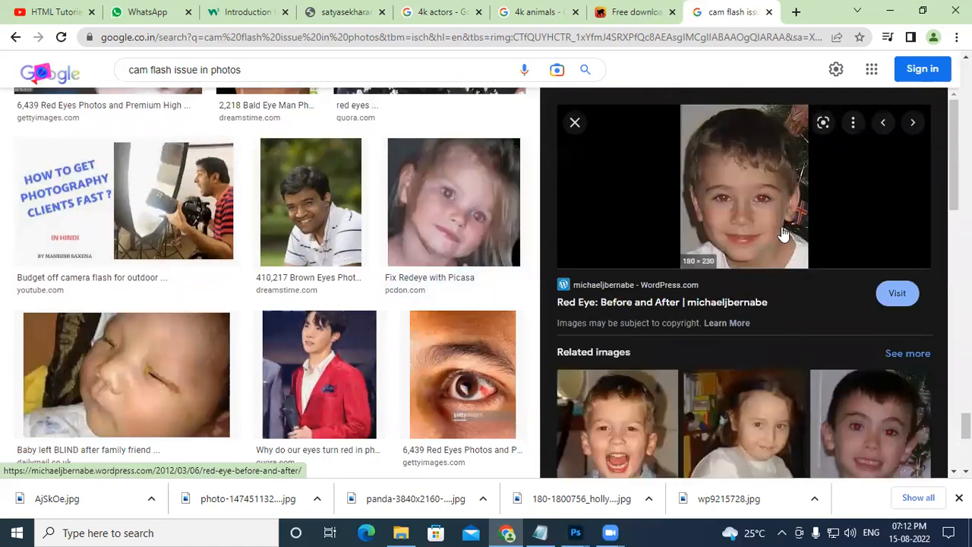
click(612, 444)
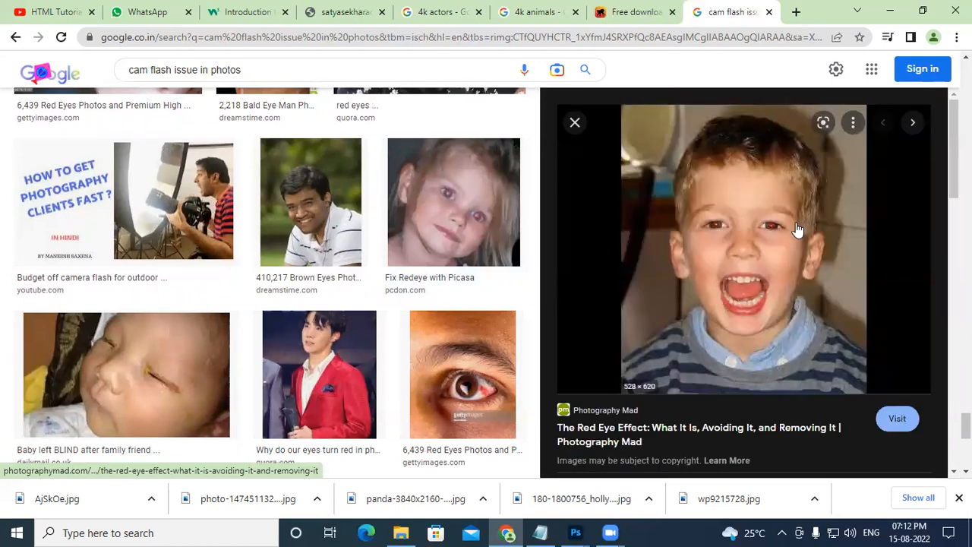
right_click(770, 247)
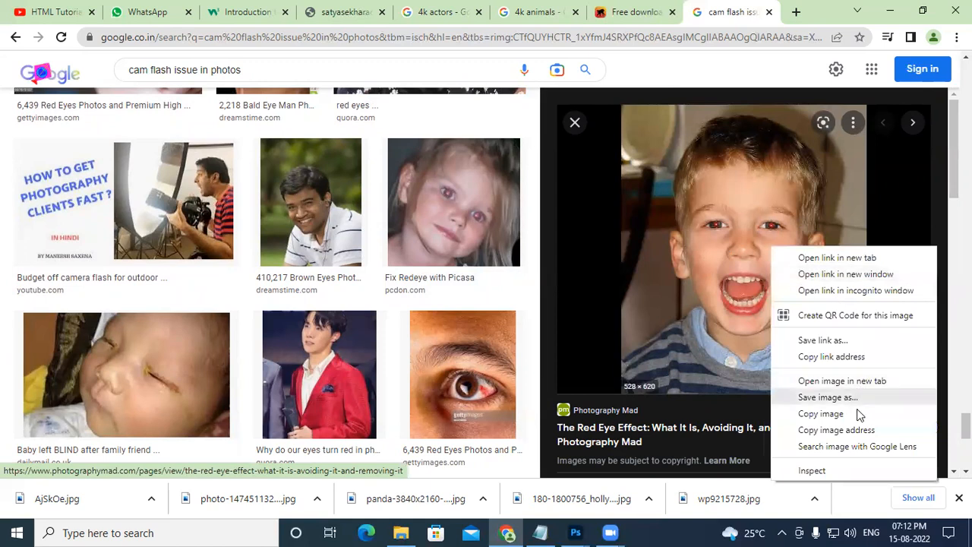
click(824, 398)
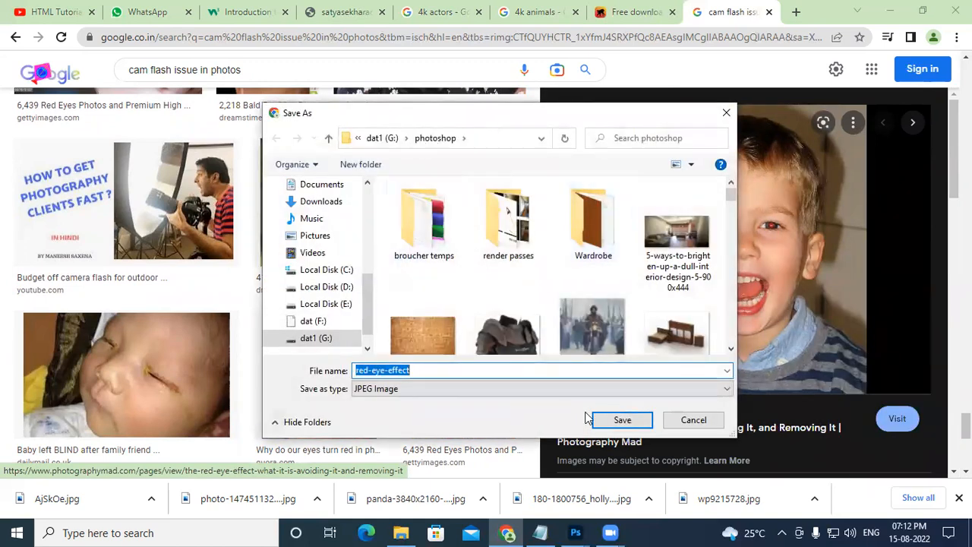
click(621, 420)
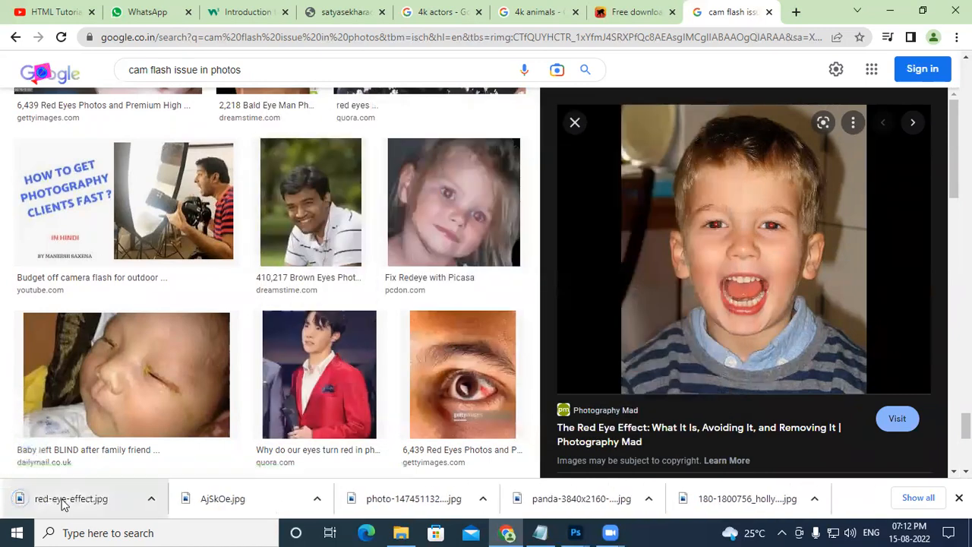
Show the downloaded red-eye-effect.jpg in its folder, open it in Photoshop, and unlock its Background layer
right_click(63, 505)
click(113, 460)
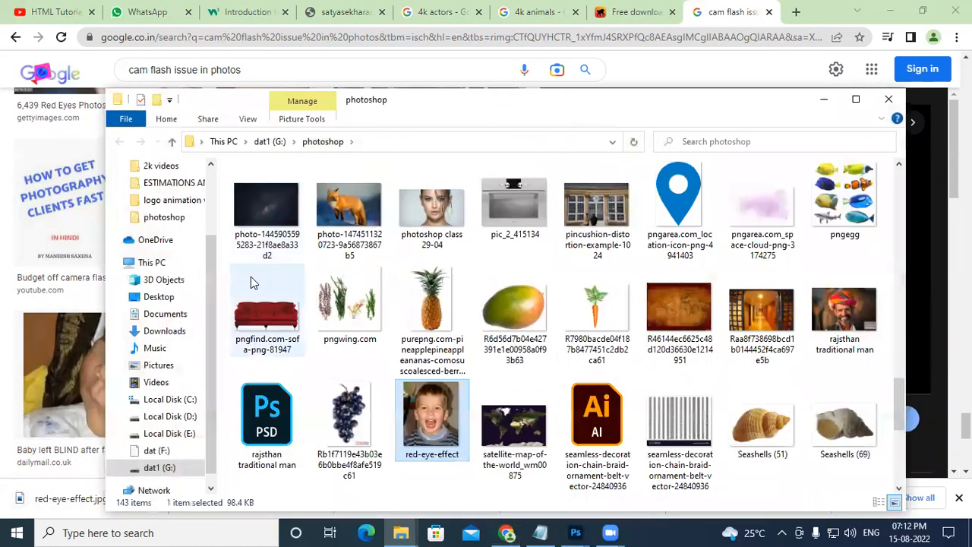
drag(432, 418, 295, 206)
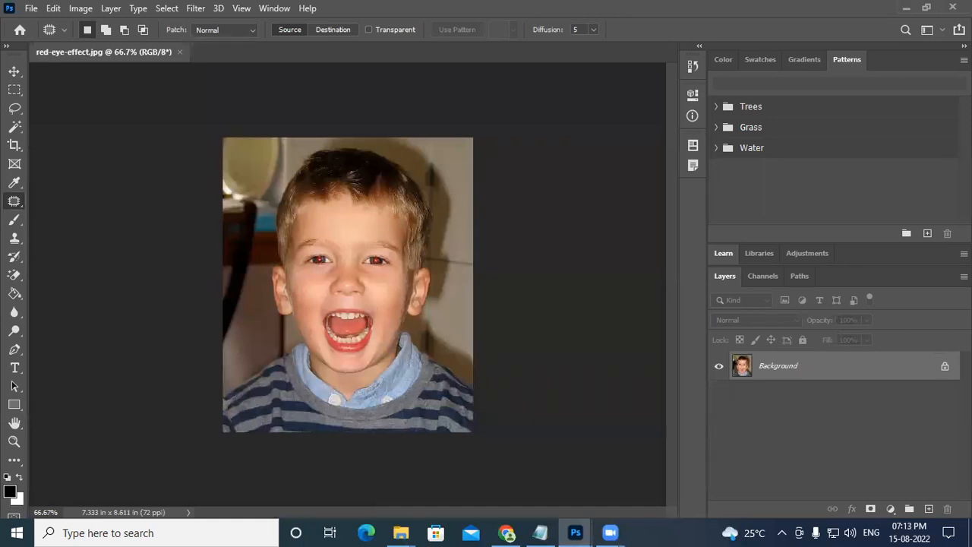
click(942, 368)
scroll(354, 245, up, 5)
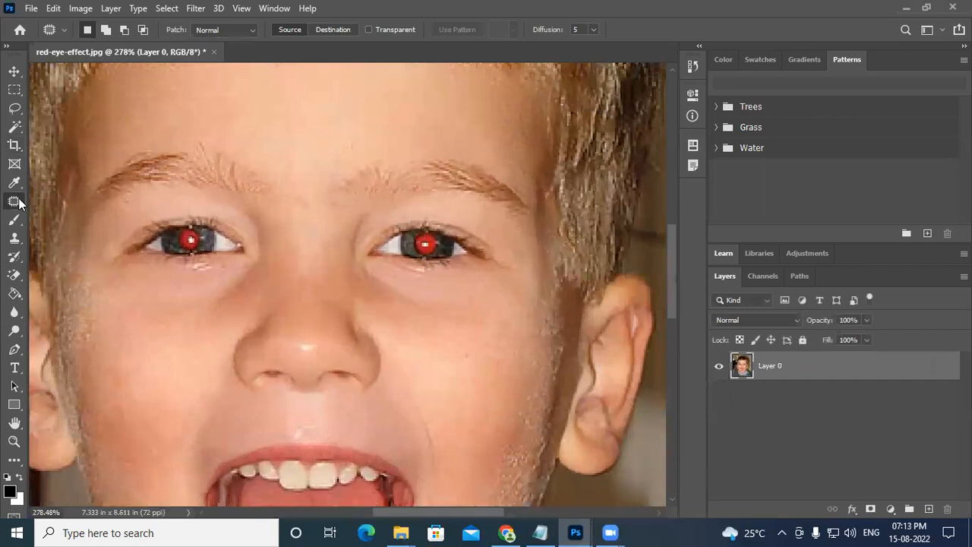
Remove the red from both of the boy's pupils with the Red Eye Tool at 50% Pupil Size and 50% Darken Amount
right_click(15, 200)
click(68, 256)
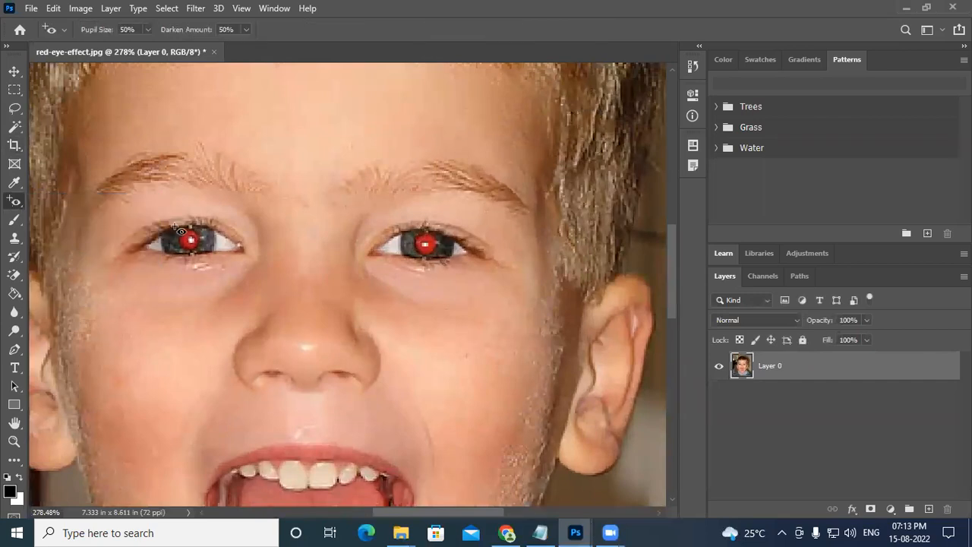
click(185, 242)
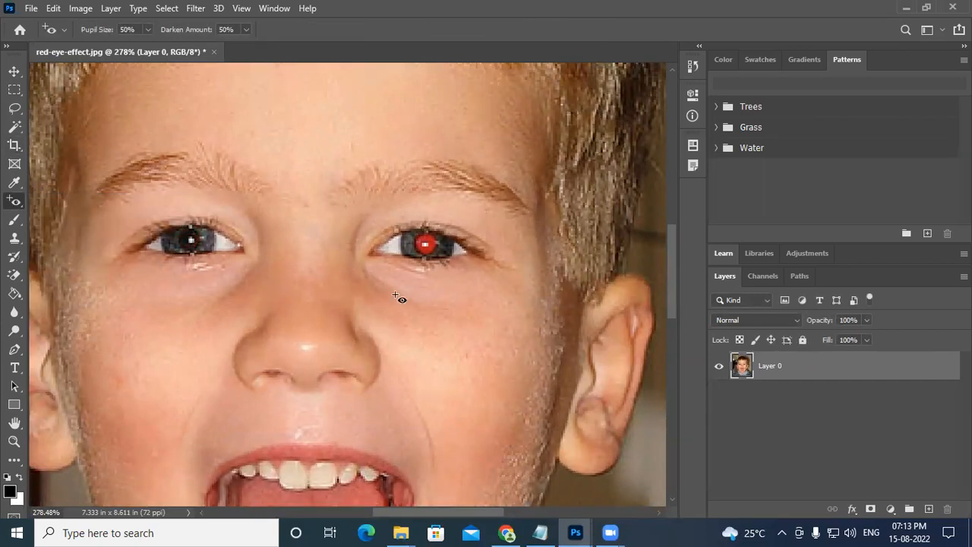
click(429, 241)
scroll(416, 237, up, 4)
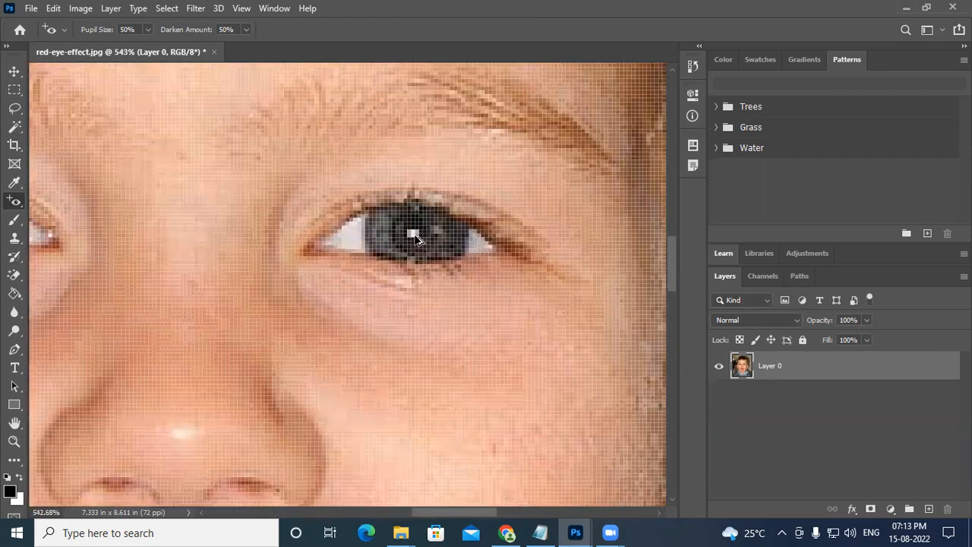
scroll(412, 234, down, 4)
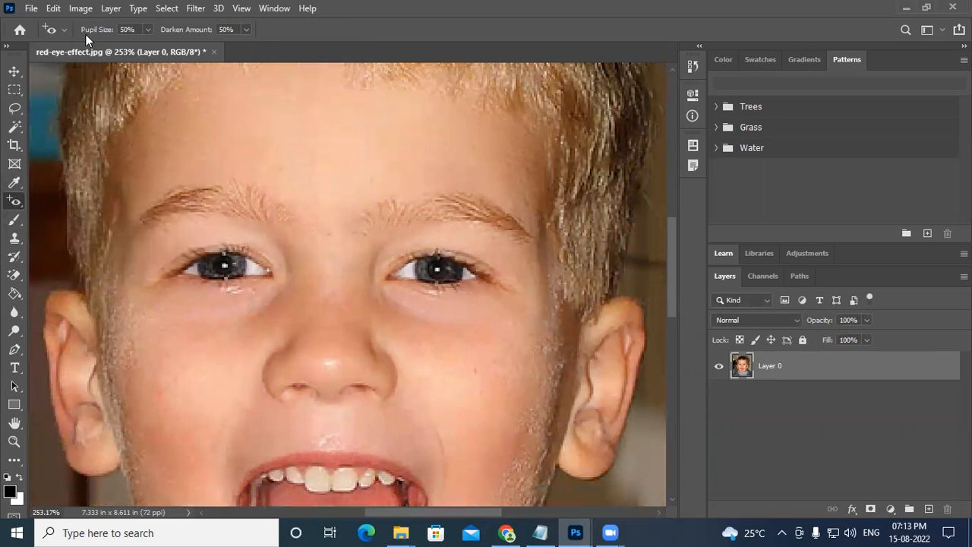
Apply the Red Eye Tool once more to the right-hand pupil in the photo and switch to the Move Tool
click(129, 29)
click(220, 29)
click(440, 267)
click(15, 73)
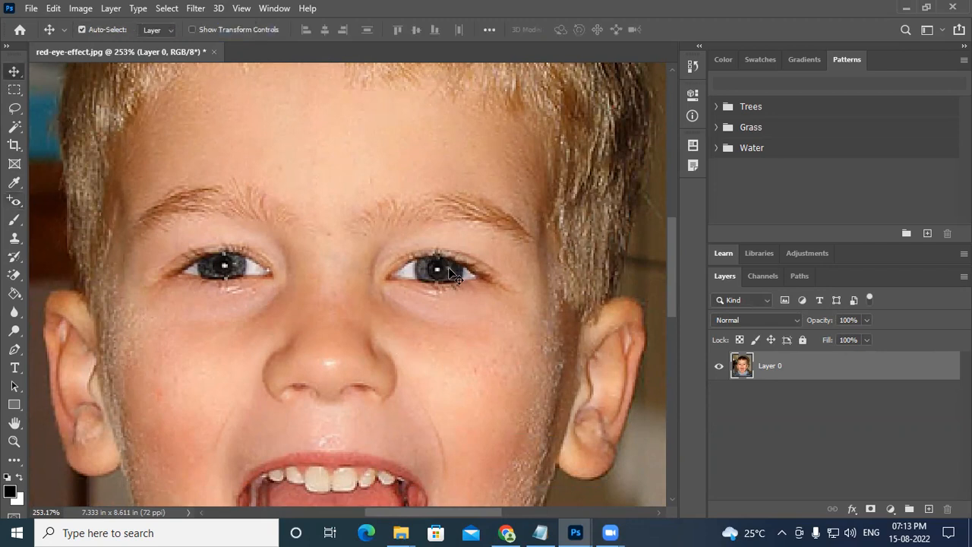
Examine the corrected right-hand eye in the photo up close, down to its individual pixels
scroll(447, 272, up, 5)
scroll(423, 247, up, 5)
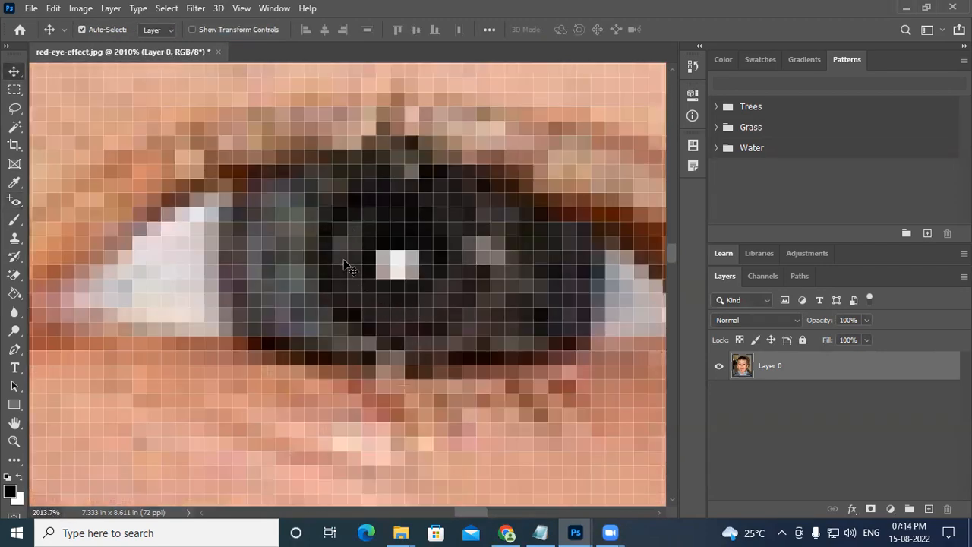
scroll(389, 303, down, 4)
scroll(389, 302, down, 3)
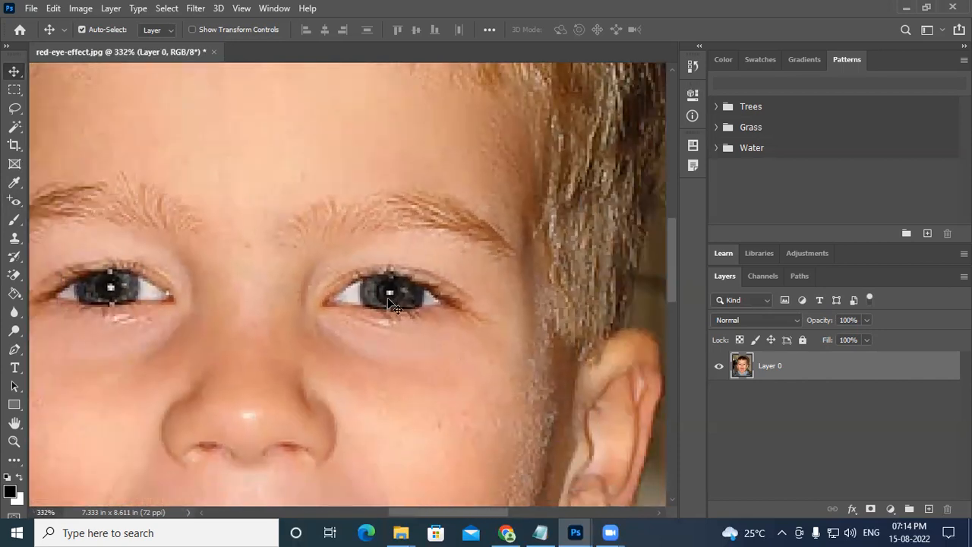
scroll(414, 311, up, 4)
scroll(376, 273, down, 1)
scroll(370, 311, down, 2)
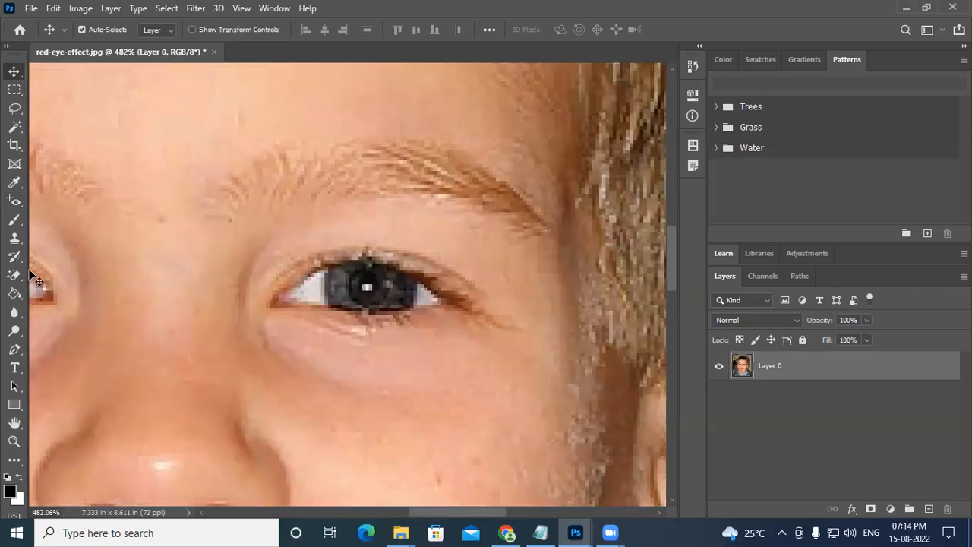
Try the Red Eye Tool on the boy's tongue at 50% Pupil Size and 50% Darken Amount
click(14, 201)
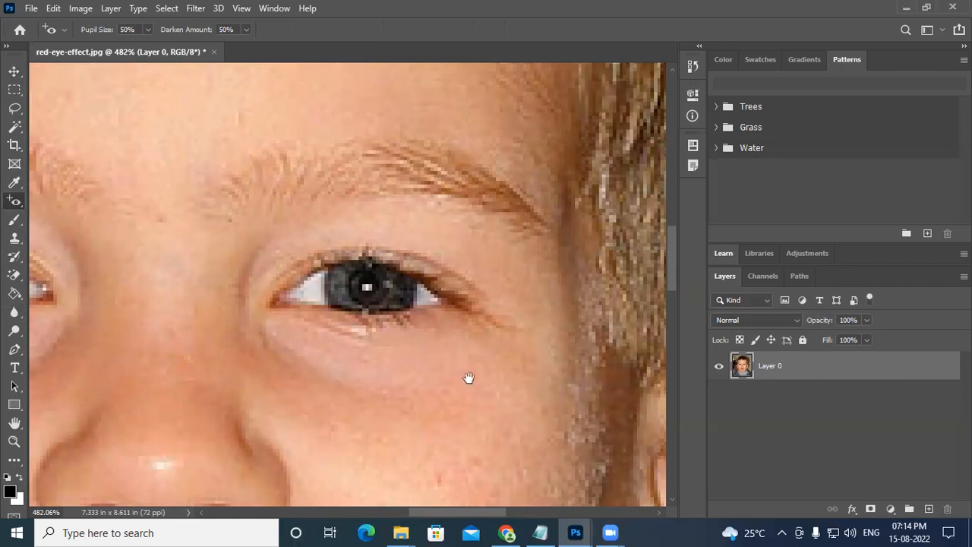
drag(460, 384, 585, 120)
drag(473, 296, 523, 190)
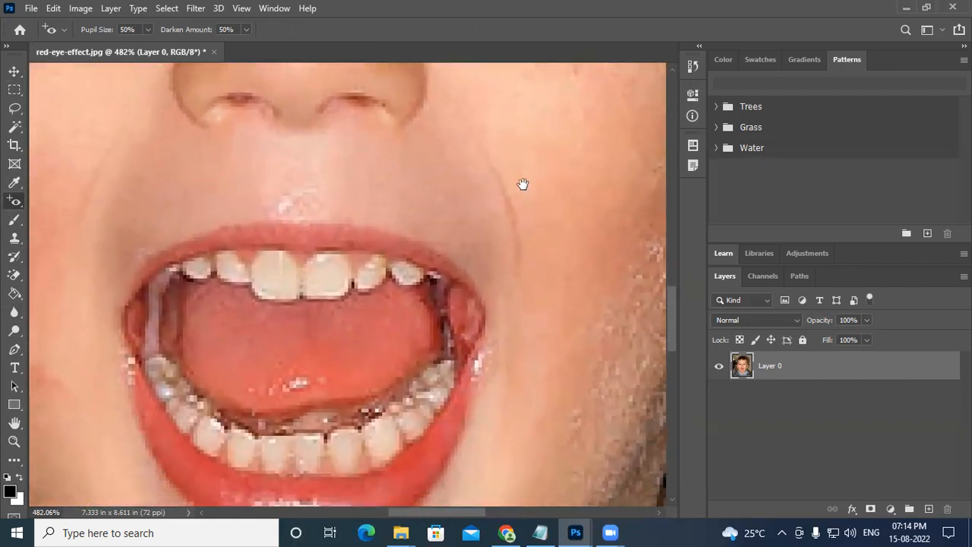
drag(478, 350, 506, 253)
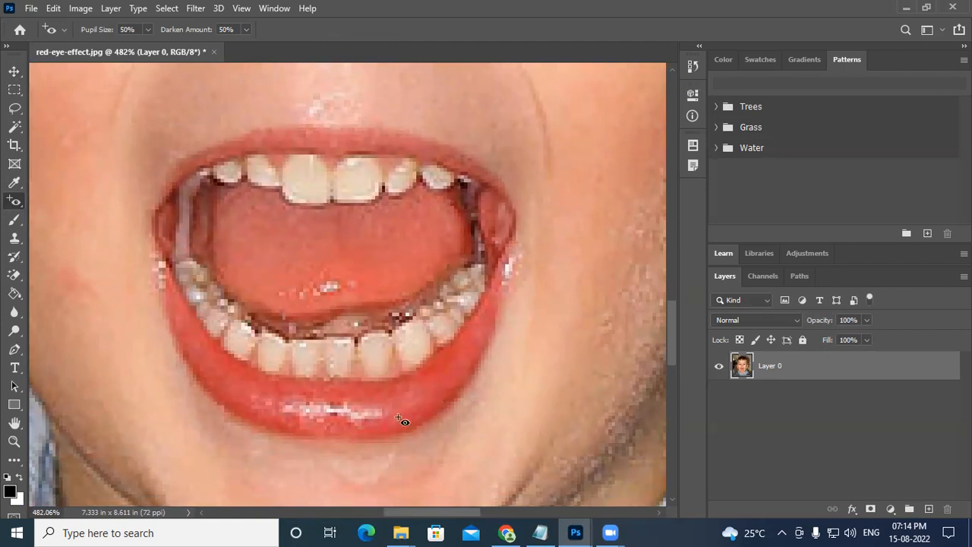
click(356, 251)
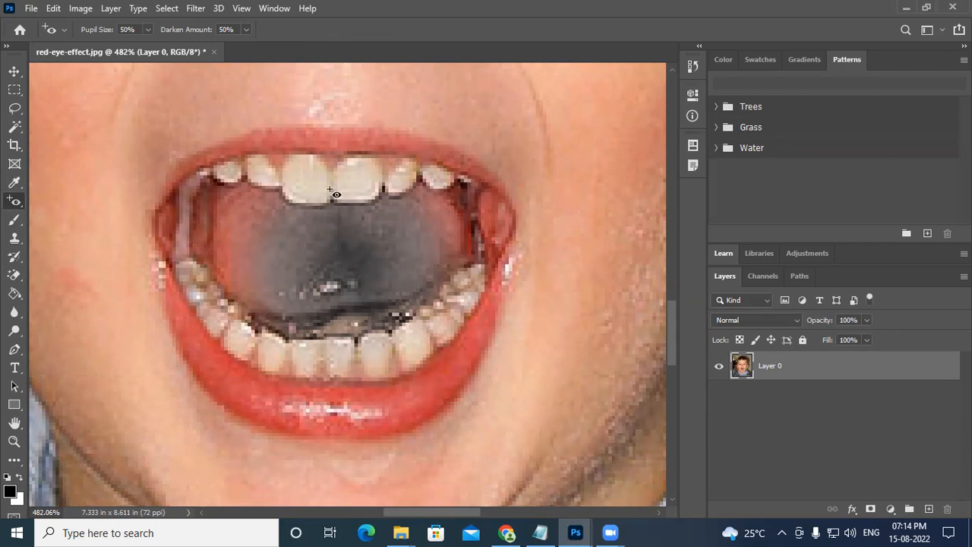
Inspect the treated area of the tongue at pixel level and undo the tongue correction
click(237, 29)
key(v)
scroll(291, 264, up, 5)
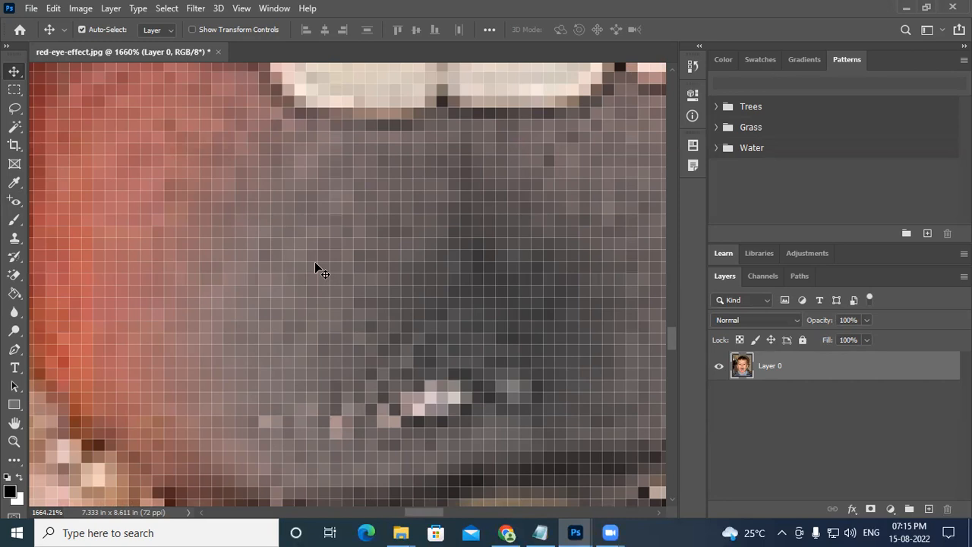
scroll(318, 262, down, 5)
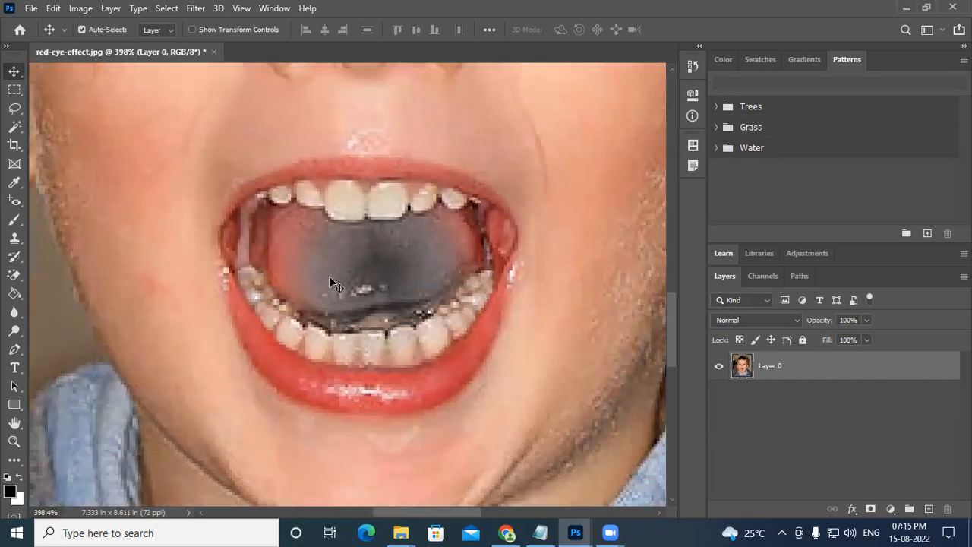
key(ctrl+z)
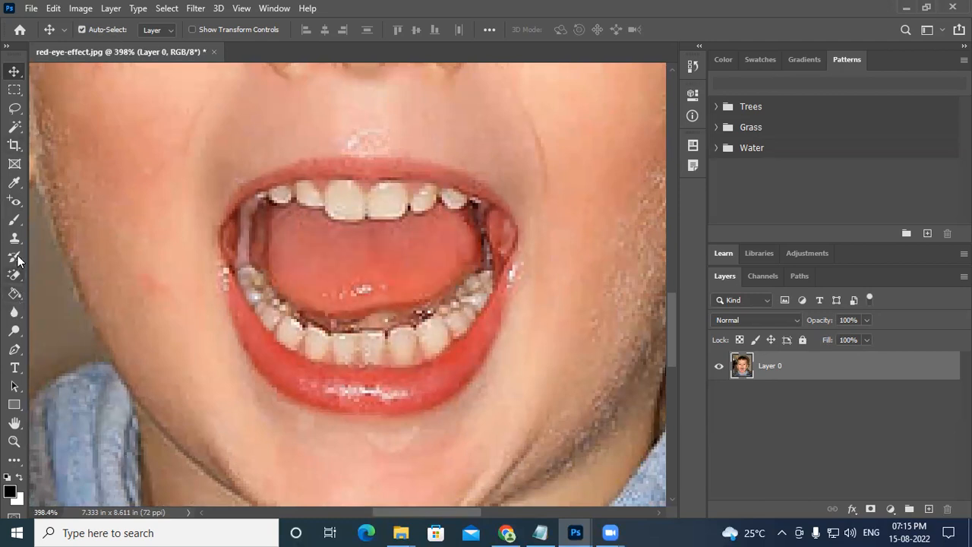
Try the Red Eye Tool at several spots along the boy's lower lip
click(14, 201)
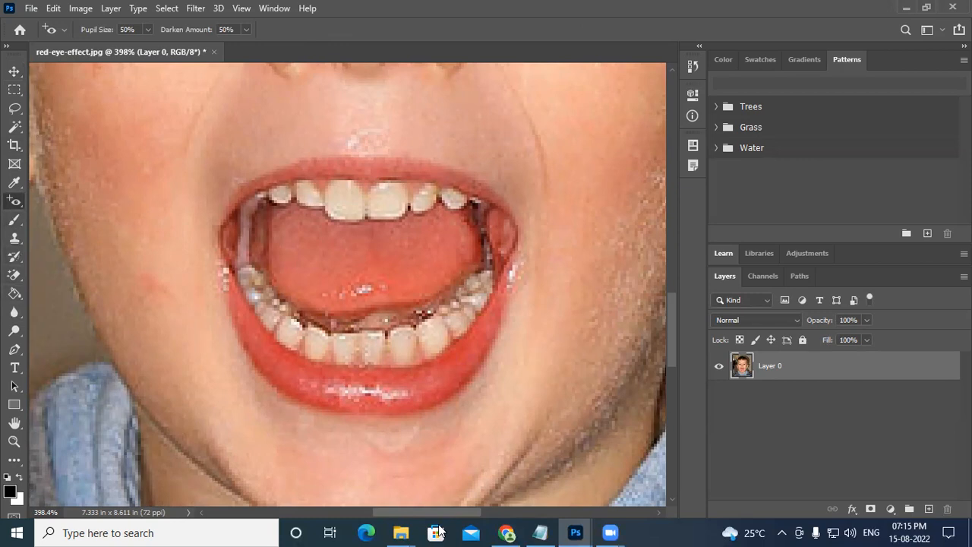
click(449, 382)
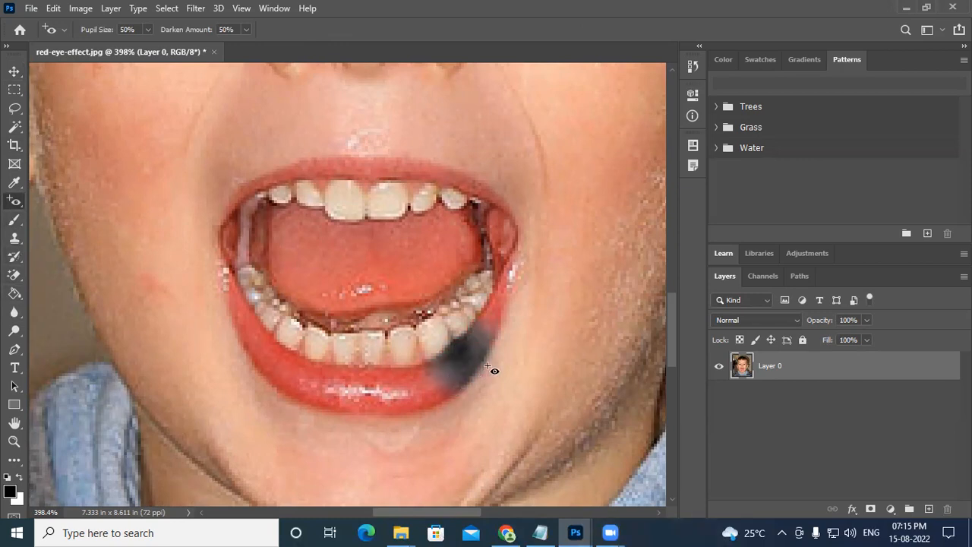
click(310, 387)
click(426, 406)
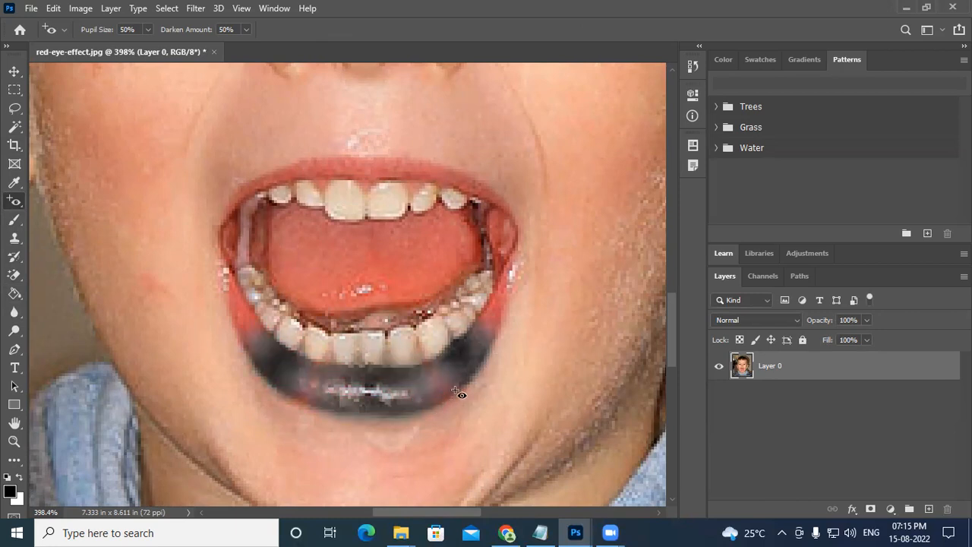
click(494, 304)
Undo all the Red Eye corrections made on the lower lip
key(ctrl+z)
key(ctrl+z)
key(ctrl+z)
key(ctrl+z)
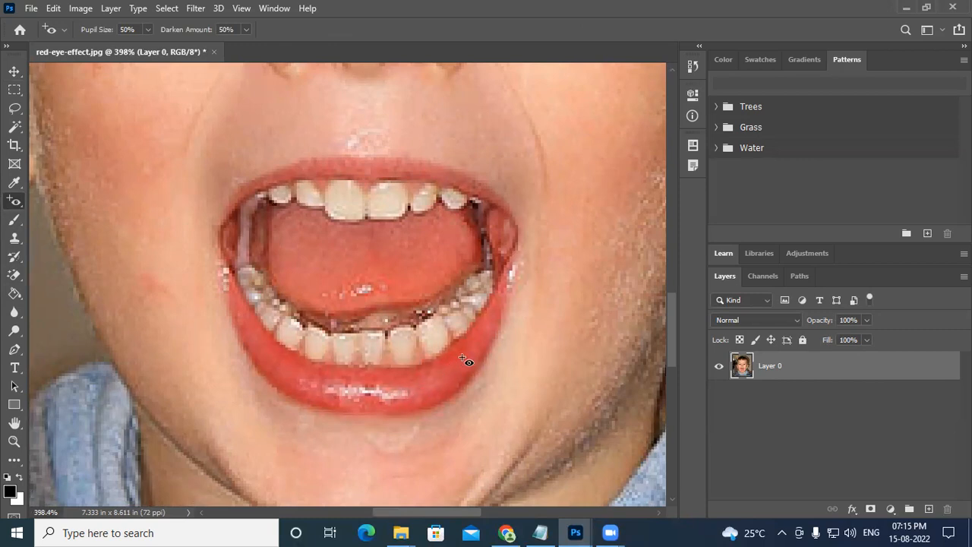
Try a single Red Eye correction on the lower lip's right-hand corner and another on the tongue, undoing each one
click(232, 29)
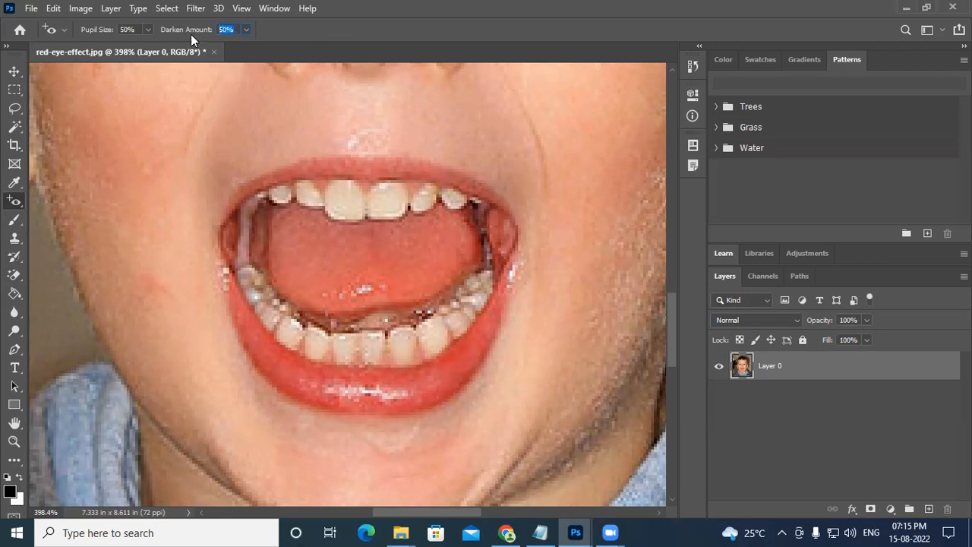
click(474, 356)
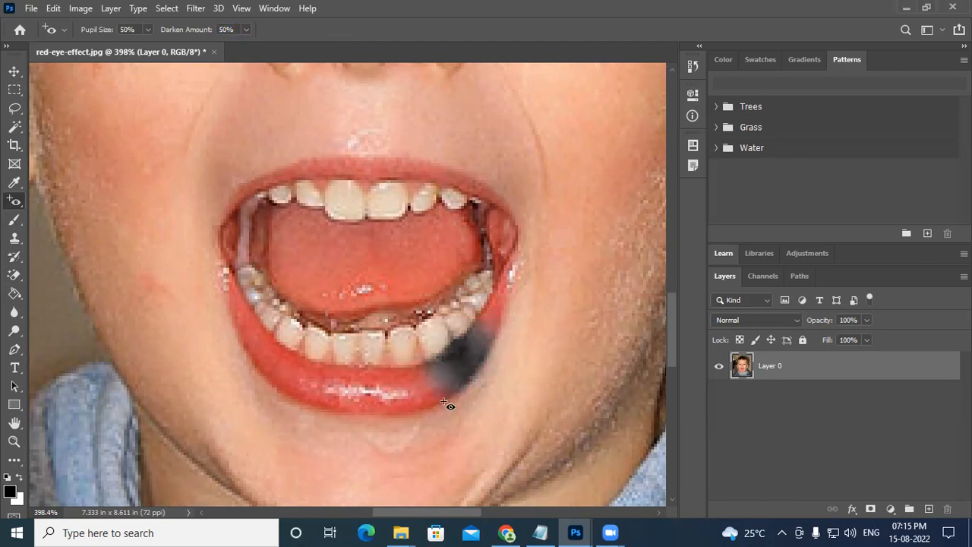
key(ctrl+z)
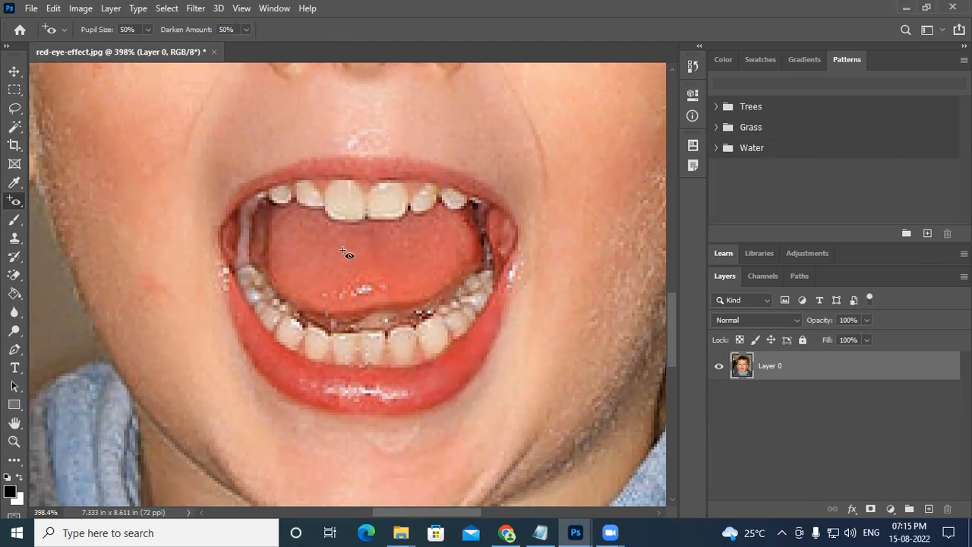
click(357, 275)
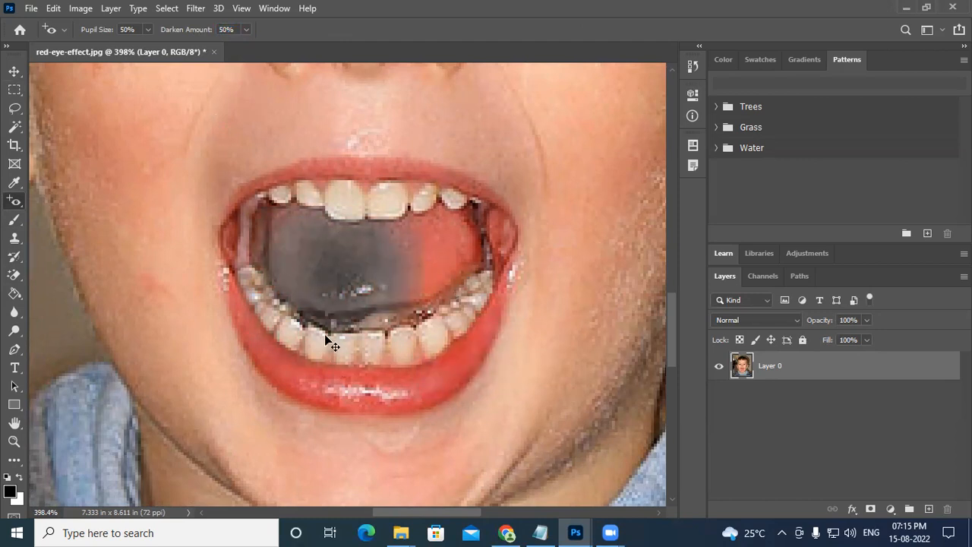
key(ctrl+z)
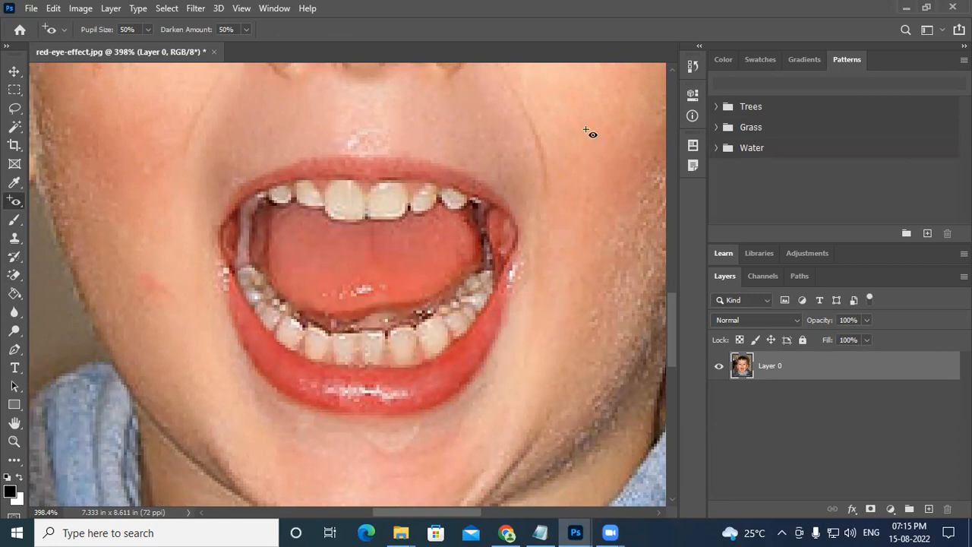
Try the Red Eye Tool on both cheeks beside the boy's mouth, undoing each correction
scroll(564, 176, down, 6)
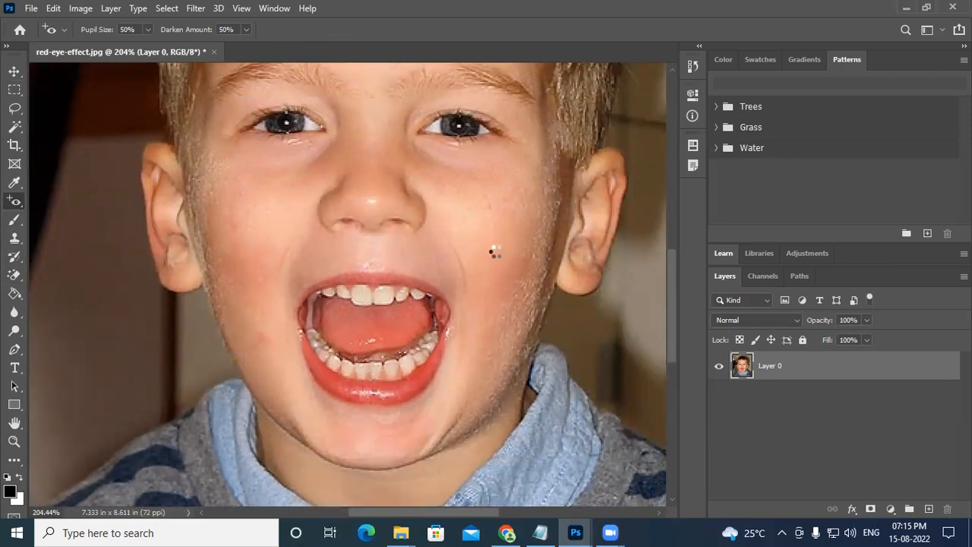
click(497, 289)
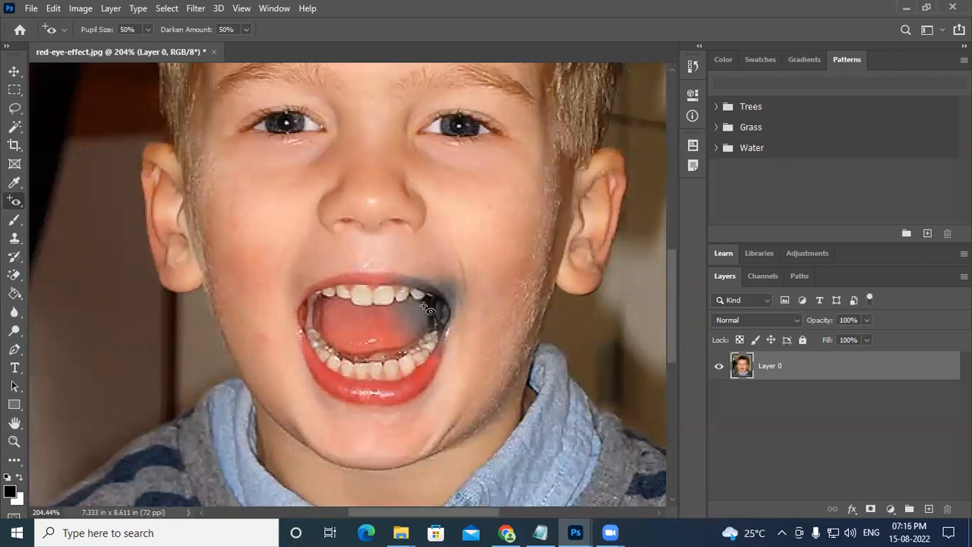
key(ctrl+z)
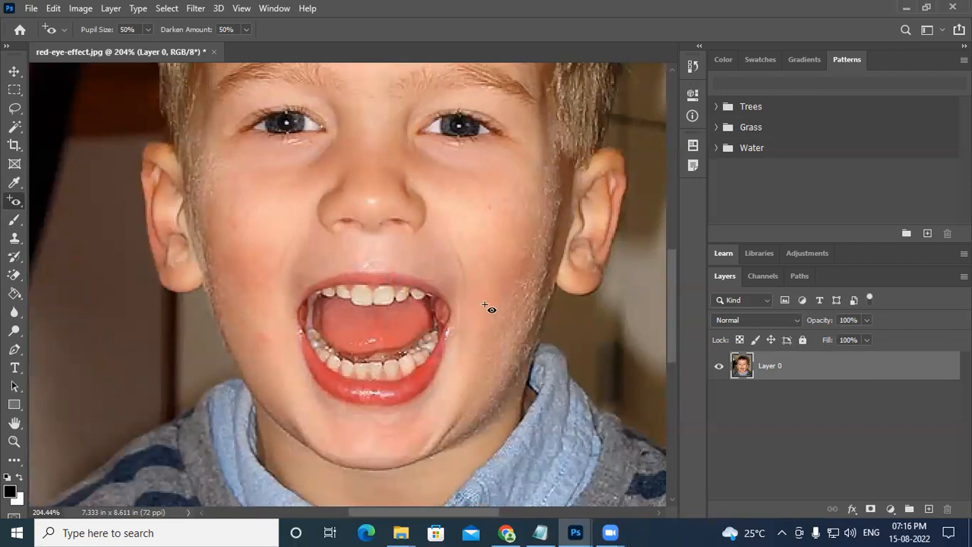
click(489, 249)
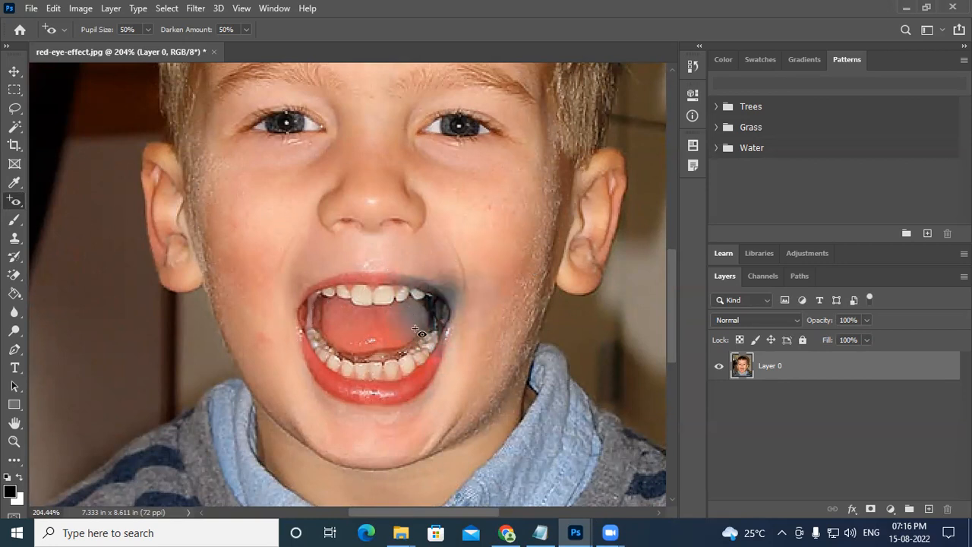
key(ctrl+z)
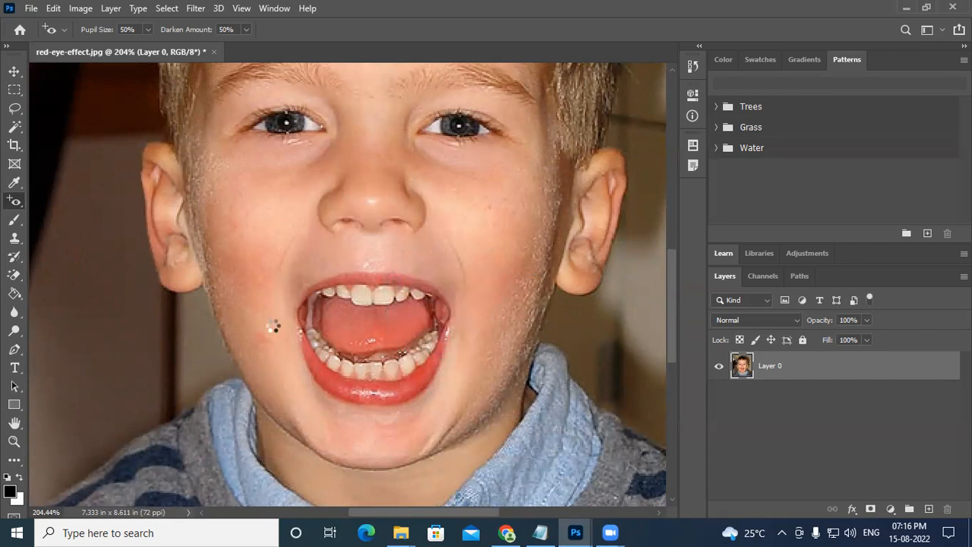
click(273, 325)
key(ctrl+z)
Look through the healing and brush tool groups and switch to the Brush Tool
right_click(14, 203)
right_click(13, 222)
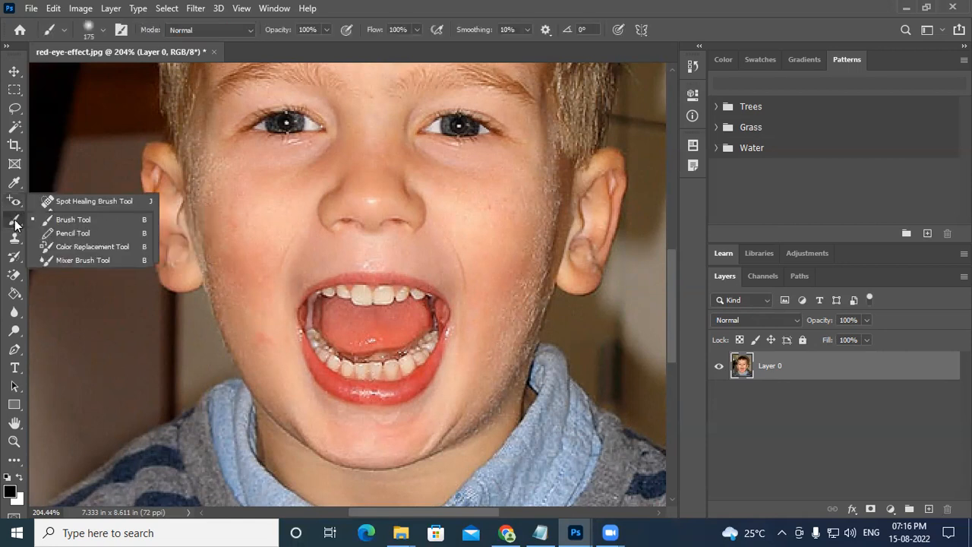
click(79, 220)
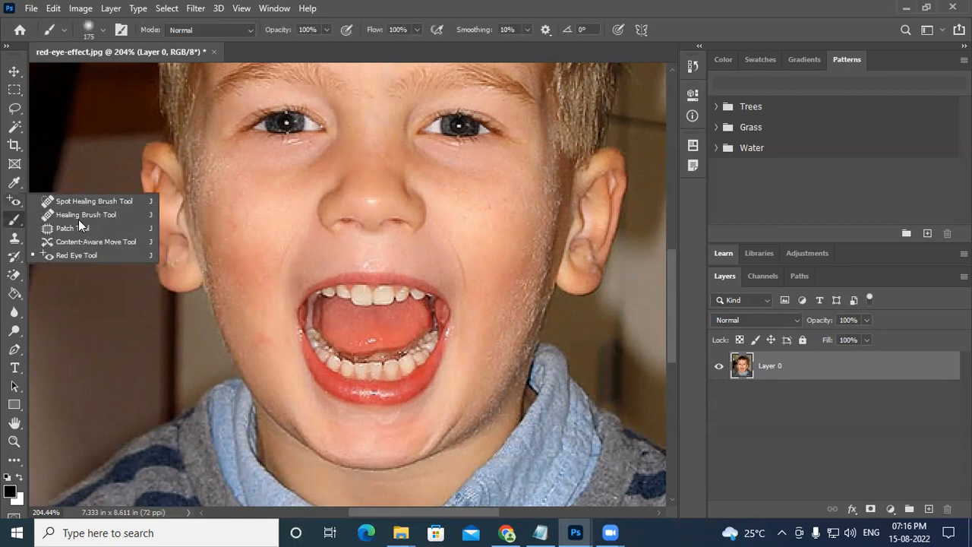
right_click(20, 224)
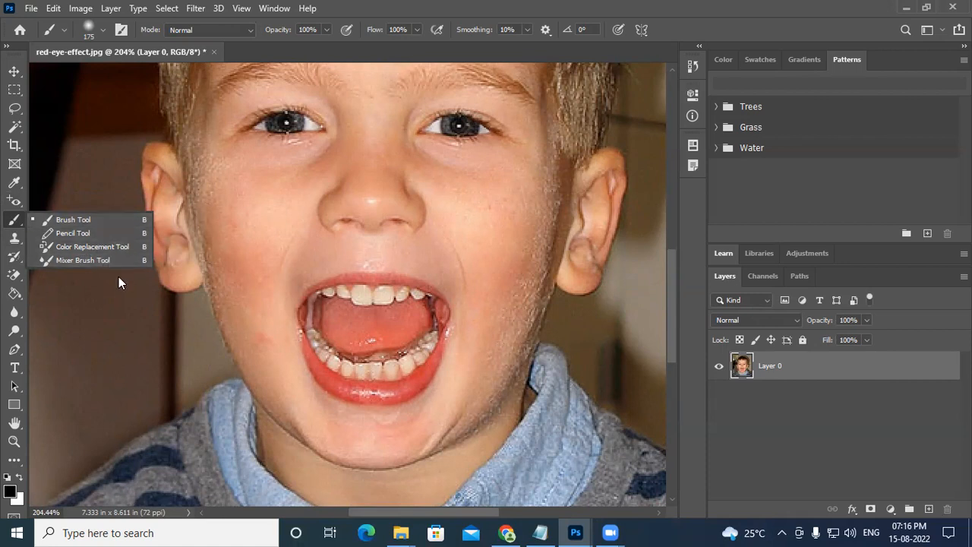
click(70, 220)
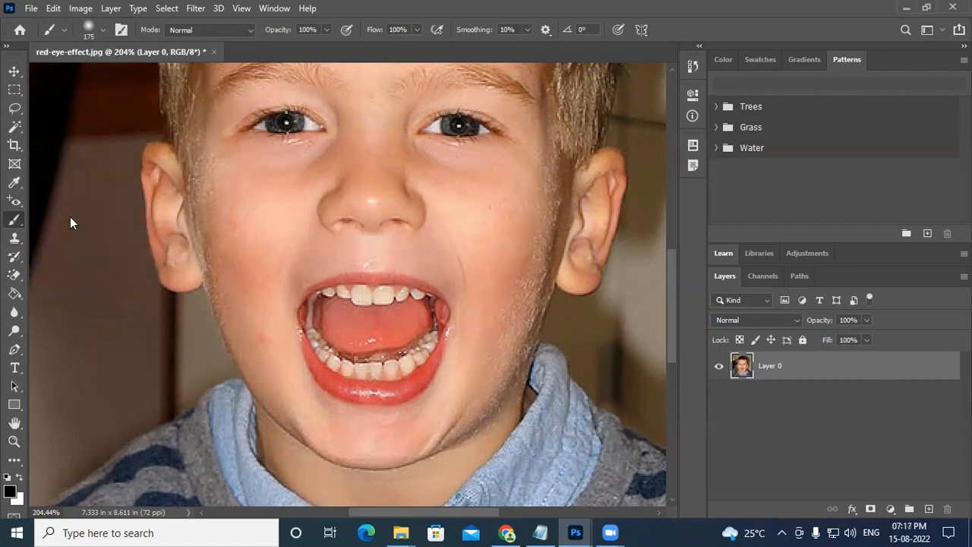
Close red-eye-effect.jpg without saving and create a new Default Photoshop Size document, 16 x 12 cm, with a white background
click(213, 53)
click(474, 208)
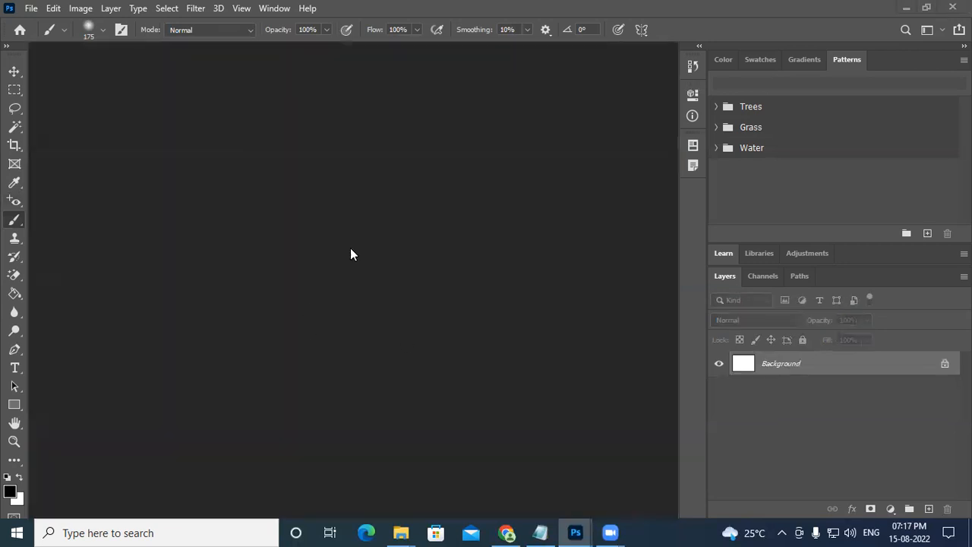
click(29, 8)
click(42, 23)
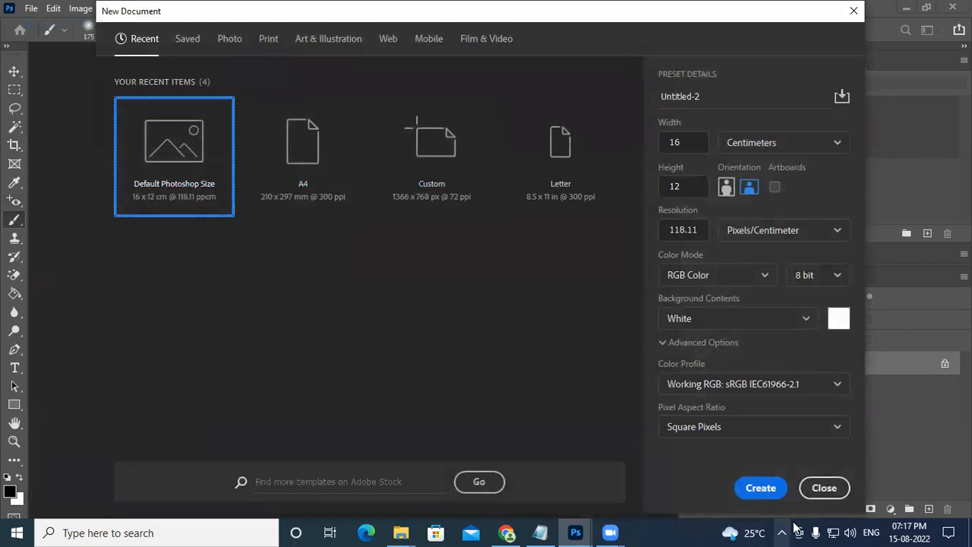
click(760, 488)
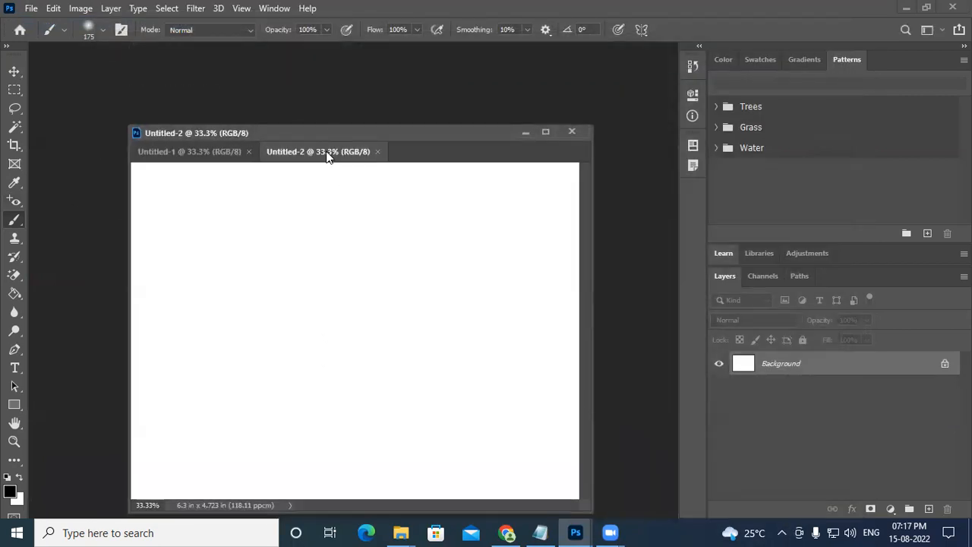
Separate the two floating blank documents, close Untitled-1 and dock Untitled-2 in the main workspace
drag(326, 153, 412, 101)
drag(321, 132, 201, 161)
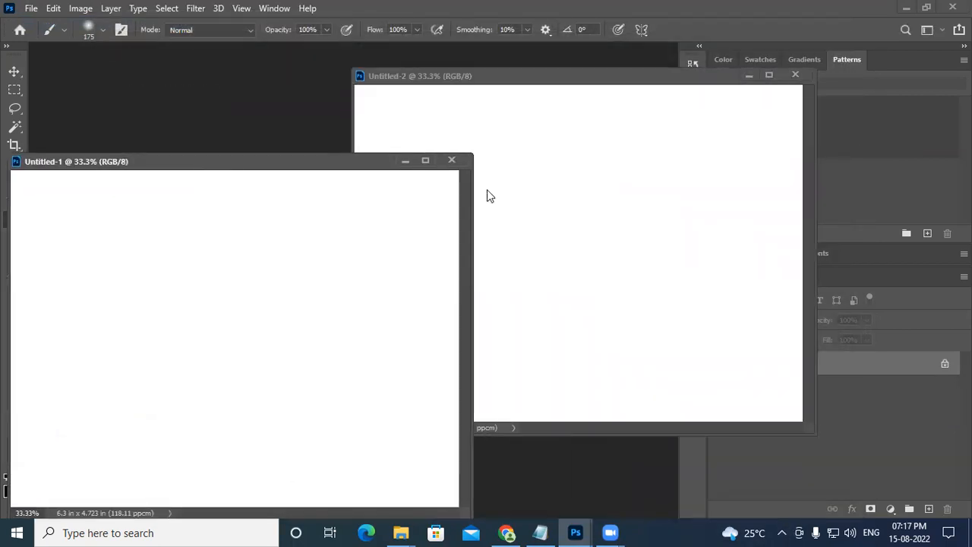
click(453, 161)
drag(474, 75, 283, 51)
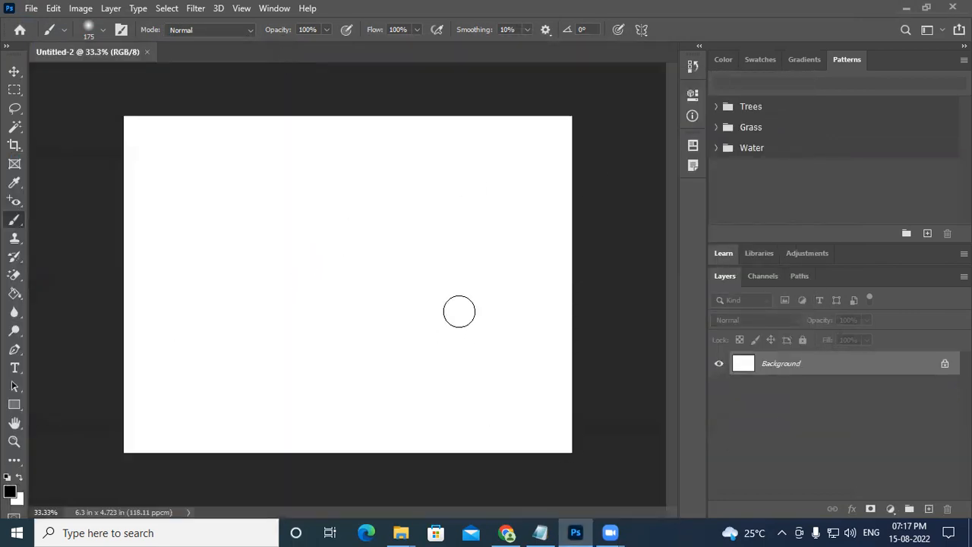
Reduce the brush size to 90 px and add a new empty layer above the Background
key(bracketleft)
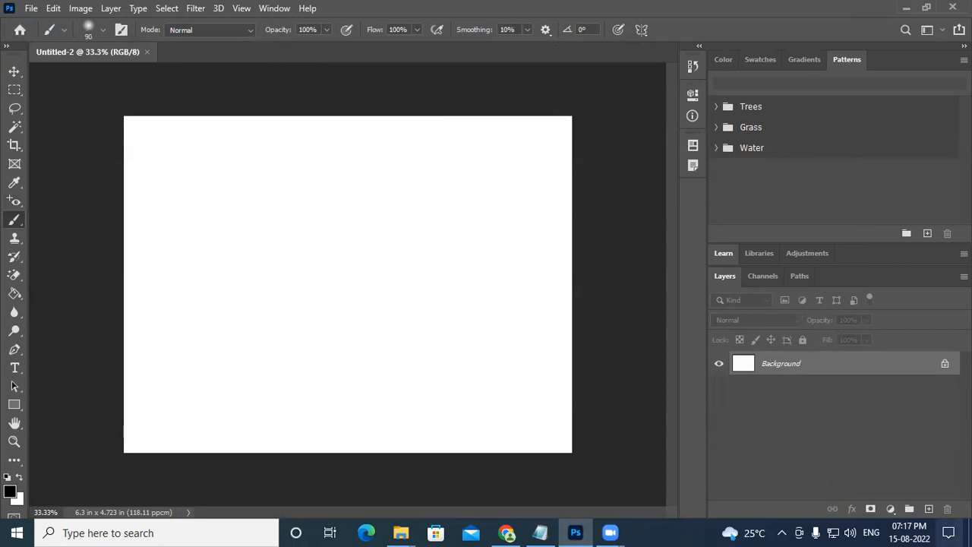
click(928, 509)
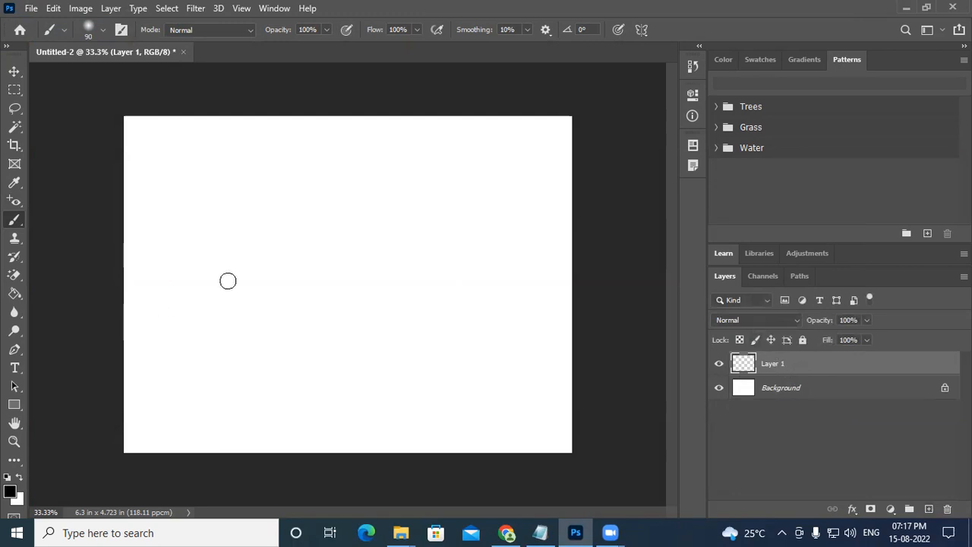
Try several freehand wavy black brush strokes across the canvas, undoing each one
mouse_move(152, 405)
mouse_down()
mouse_move(174, 275)
mouse_move(210, 197)
mouse_up()
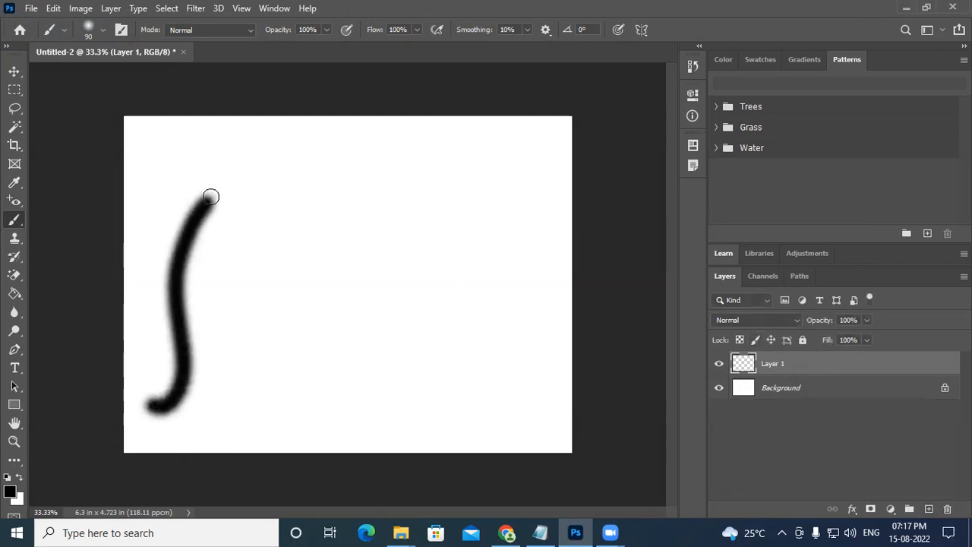
key(ctrl+z)
mouse_move(176, 386)
mouse_down()
mouse_move(233, 182)
mouse_move(276, 163)
mouse_move(289, 369)
mouse_move(382, 291)
mouse_move(391, 169)
mouse_move(440, 293)
mouse_move(534, 257)
mouse_move(536, 226)
mouse_up()
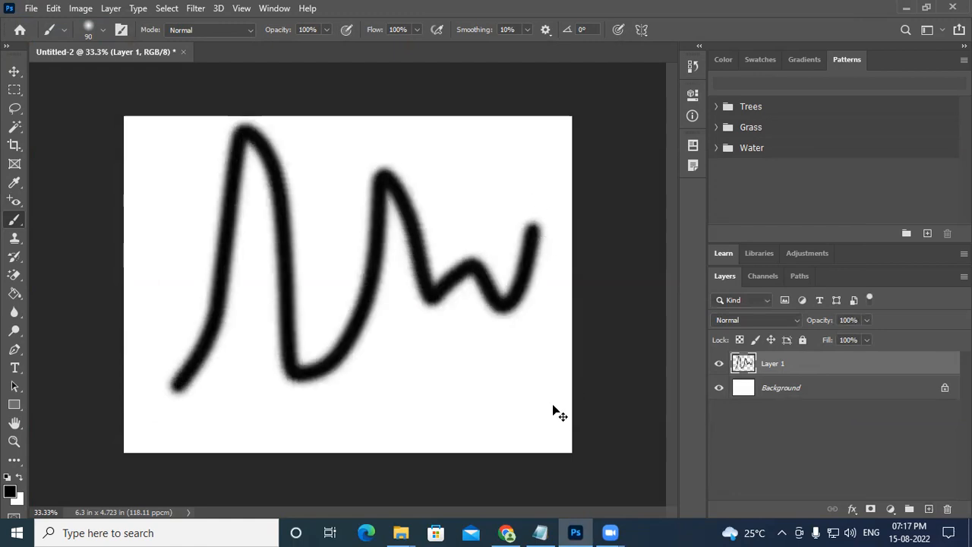
key(ctrl+z)
mouse_move(176, 326)
mouse_down()
mouse_move(258, 220)
mouse_move(438, 302)
mouse_move(568, 278)
mouse_up()
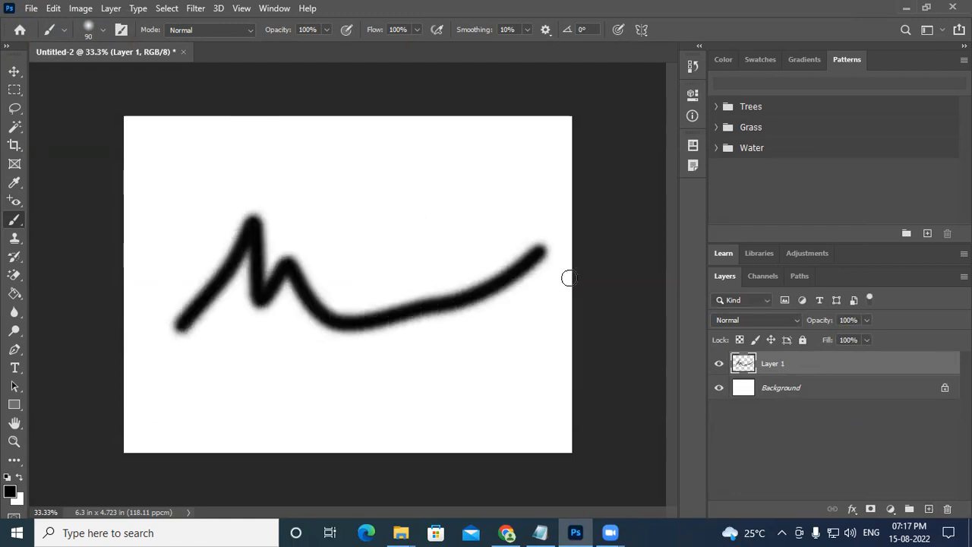
key(ctrl+z)
mouse_move(173, 377)
mouse_down()
mouse_move(155, 338)
mouse_move(155, 270)
mouse_move(188, 217)
mouse_move(225, 263)
mouse_move(244, 367)
mouse_move(308, 418)
mouse_move(327, 276)
mouse_move(311, 161)
mouse_move(373, 203)
mouse_move(390, 357)
mouse_move(445, 370)
mouse_move(440, 229)
mouse_move(492, 164)
mouse_move(543, 306)
mouse_move(620, 331)
mouse_up()
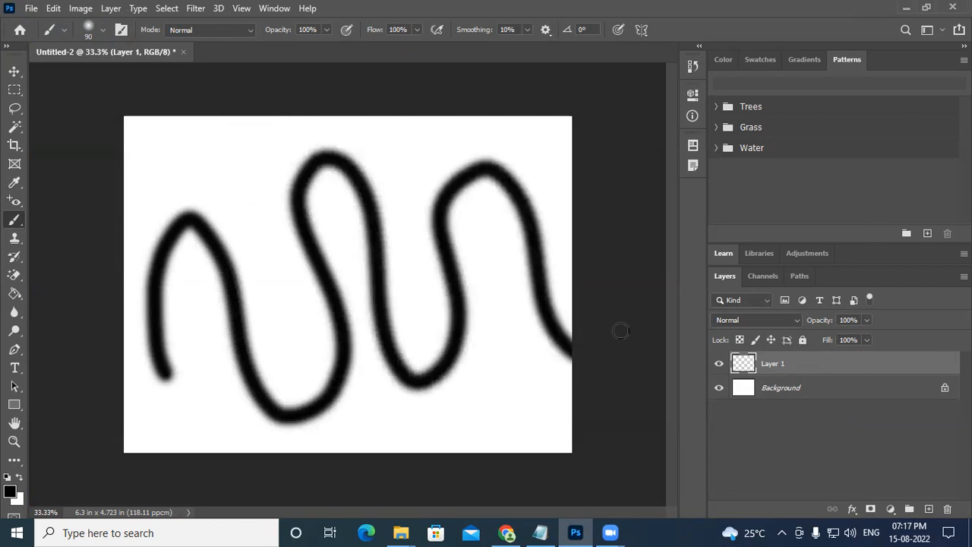
key(ctrl+z)
mouse_move(577, 289)
mouse_down()
mouse_move(546, 314)
mouse_move(447, 222)
mouse_move(390, 229)
mouse_move(343, 326)
mouse_move(213, 160)
mouse_move(185, 349)
mouse_move(185, 432)
mouse_move(282, 395)
mouse_move(371, 410)
mouse_move(501, 394)
mouse_move(568, 360)
mouse_up()
key(ctrl+z)
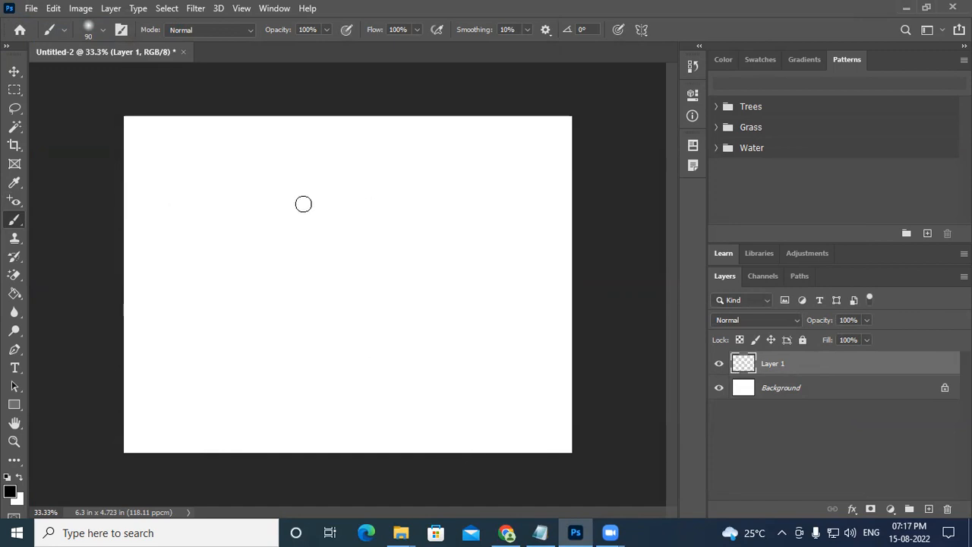
Enlarge the brush preset picker and look through the General Brushes and Dry Media Brushes presets
click(92, 28)
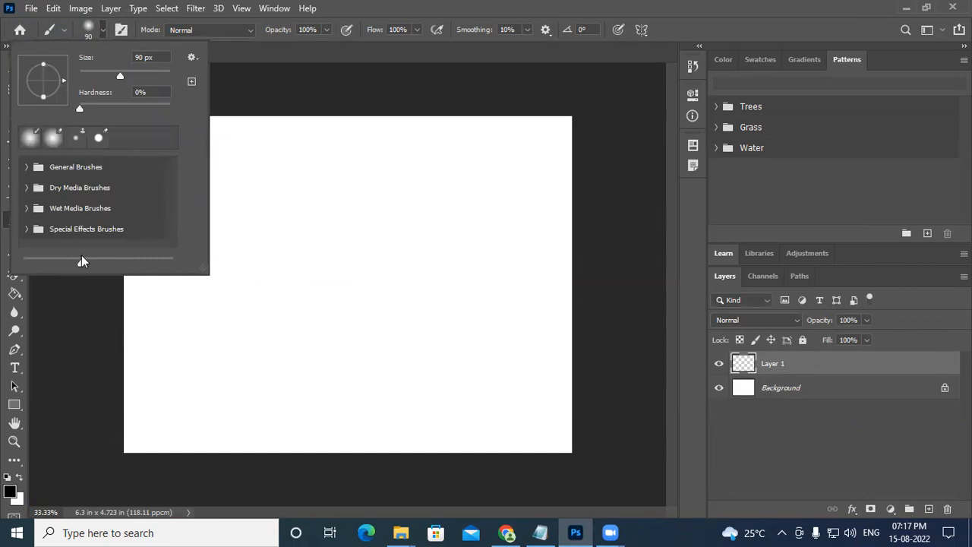
drag(203, 268, 245, 441)
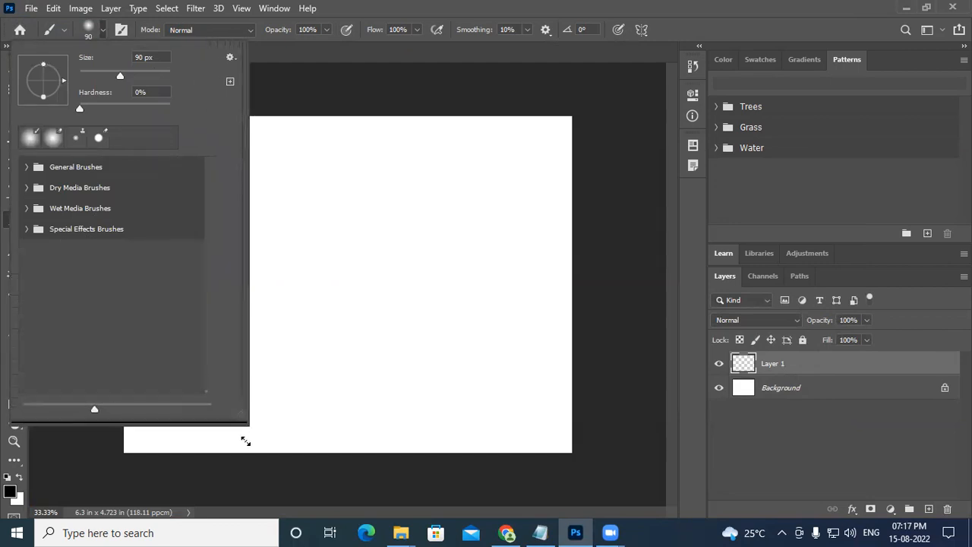
click(25, 166)
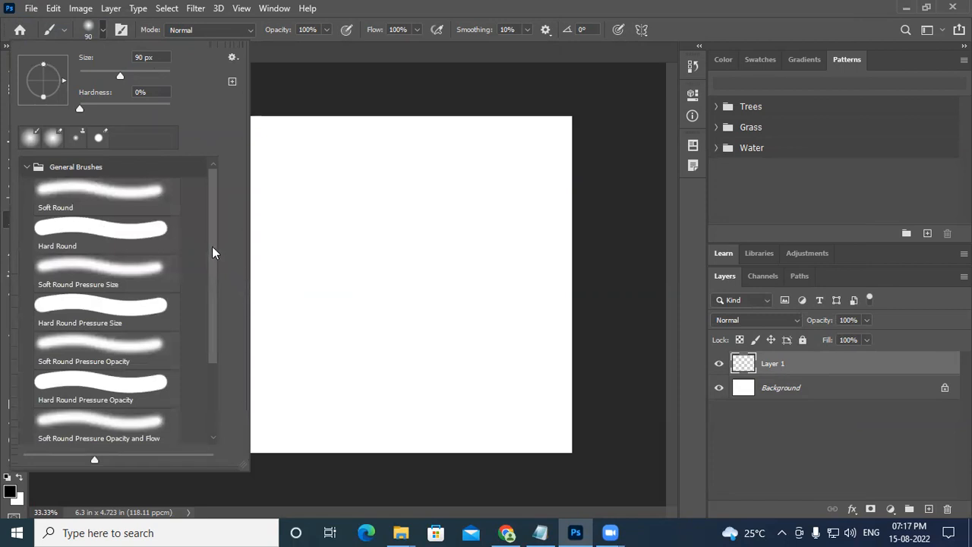
drag(213, 251, 221, 412)
click(27, 392)
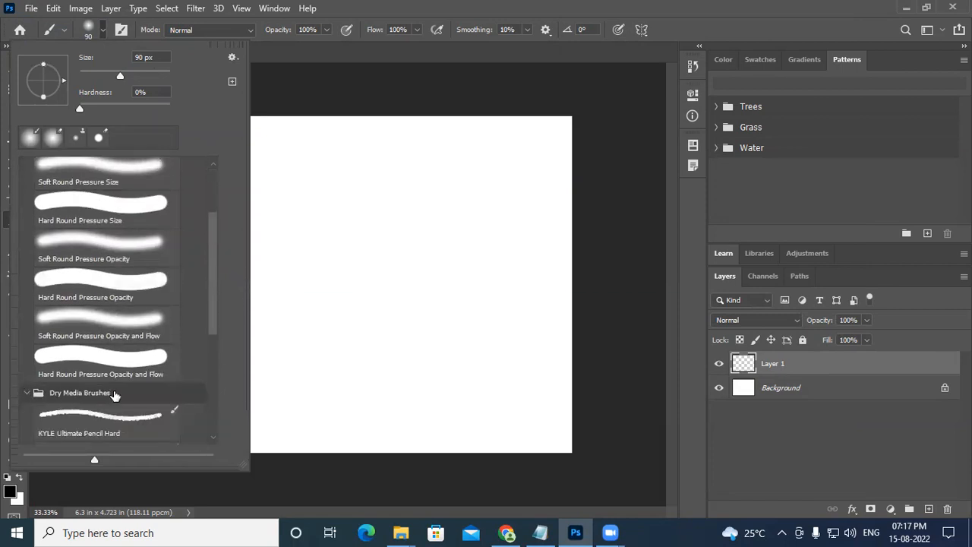
scroll(118, 387, down, 4)
scroll(118, 365, down, 2)
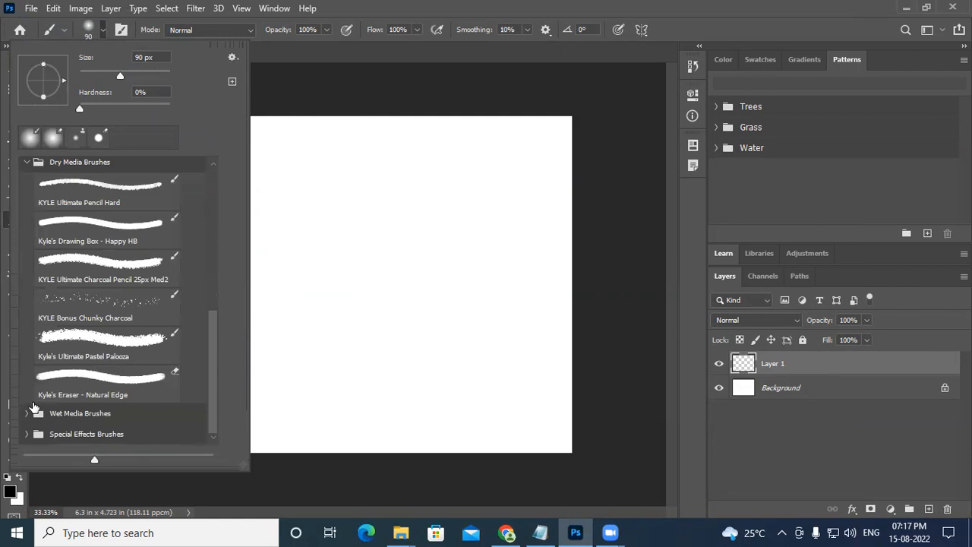
Look through the Wet Media Brushes and Special Effects Brushes presets and return to the start of the preset list
click(28, 414)
scroll(116, 410, down, 6)
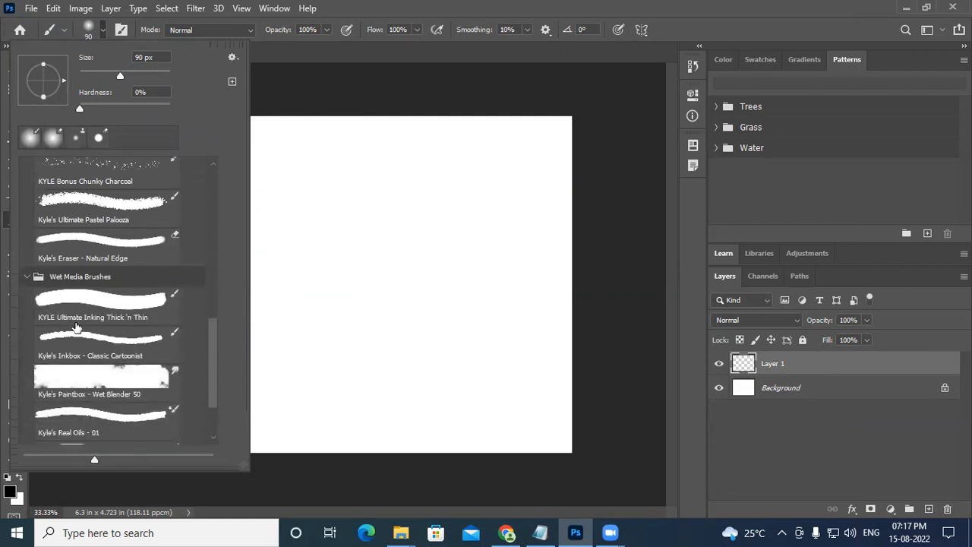
click(27, 435)
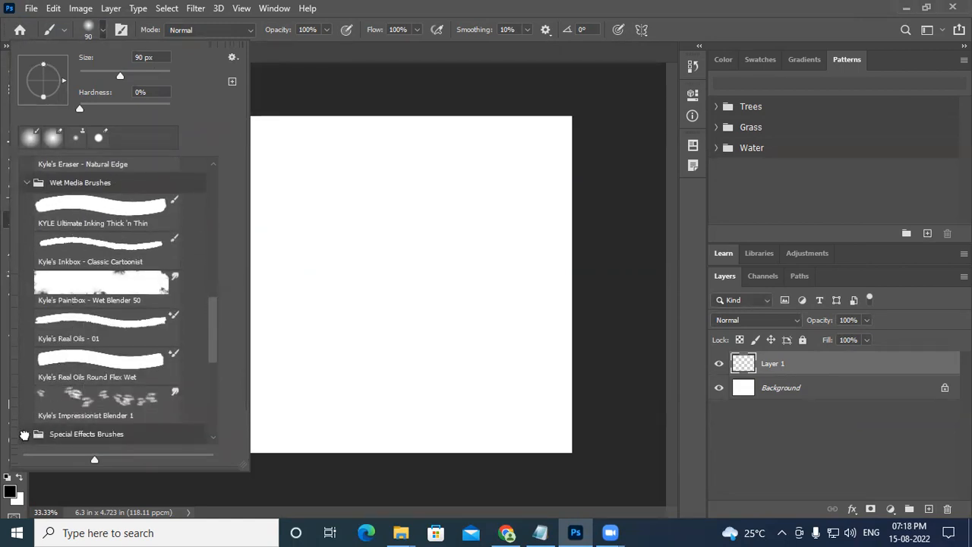
scroll(128, 389, down, 2)
scroll(149, 394, down, 3)
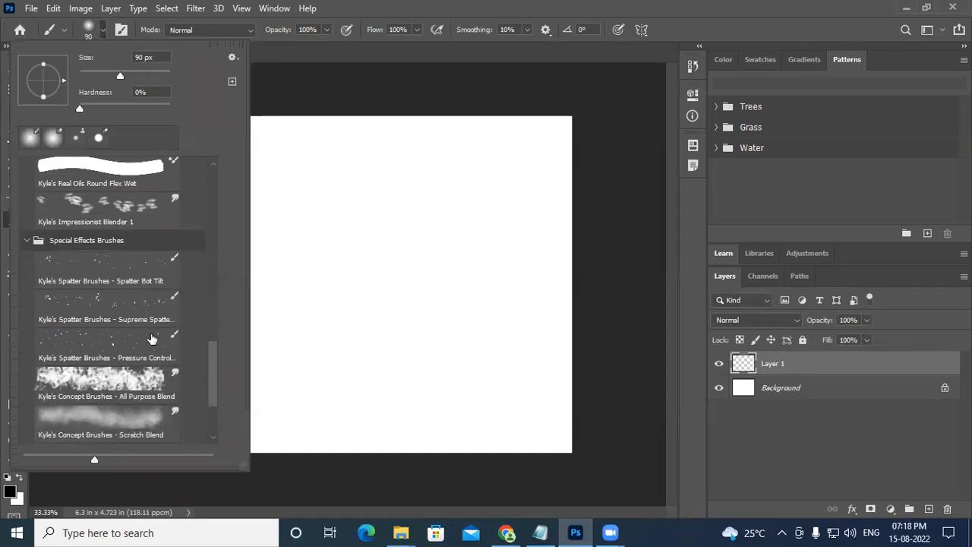
scroll(145, 402, down, 2)
scroll(144, 405, down, 1)
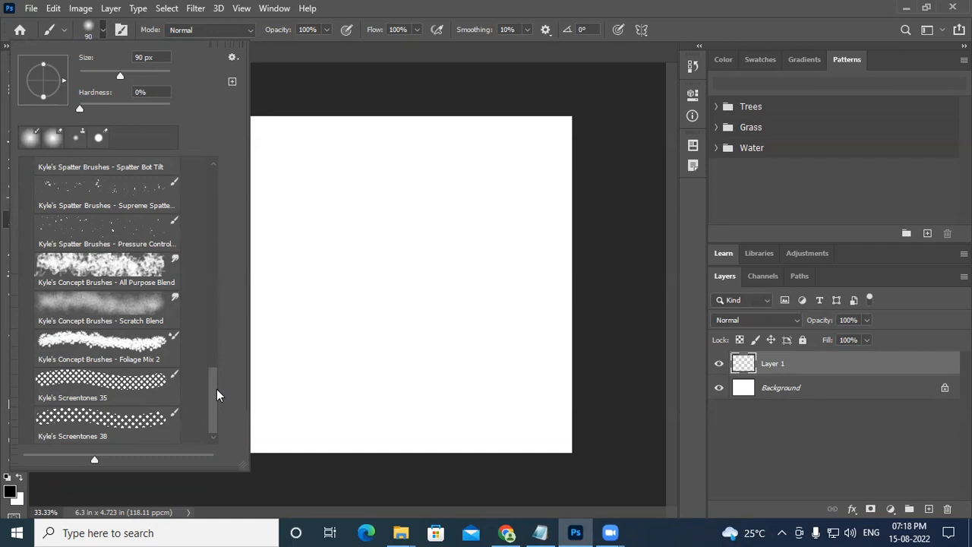
drag(211, 398, 221, 147)
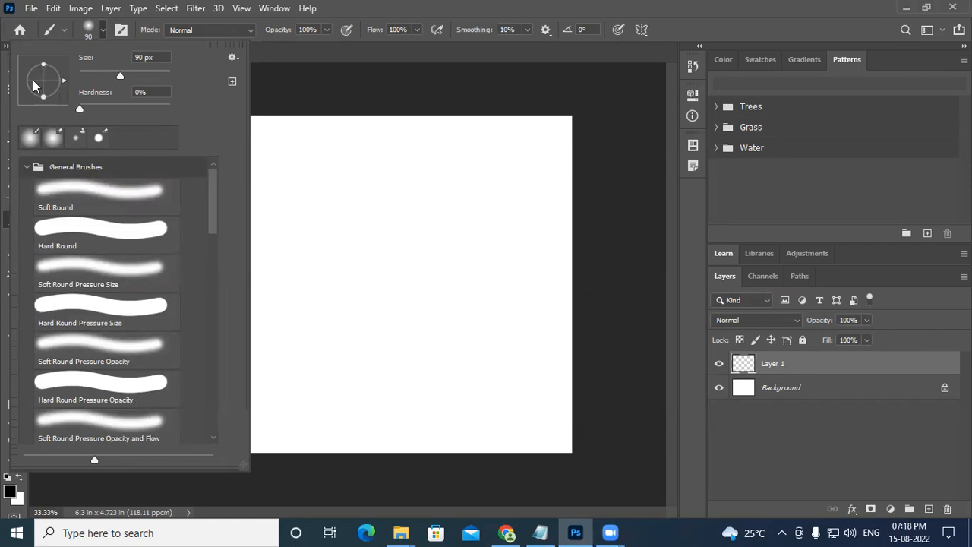
Flatten the round brush tip into a narrow horizontal ellipse and test it with one looping stroke, undoing the stroke
mouse_move(42, 66)
mouse_down()
mouse_move(42, 77)
mouse_move(46, 58)
mouse_move(43, 77)
mouse_up()
mouse_move(284, 266)
mouse_down()
mouse_move(370, 262)
mouse_move(453, 231)
mouse_move(441, 181)
mouse_move(344, 178)
mouse_move(253, 203)
mouse_move(213, 150)
mouse_move(313, 146)
mouse_move(454, 160)
mouse_up()
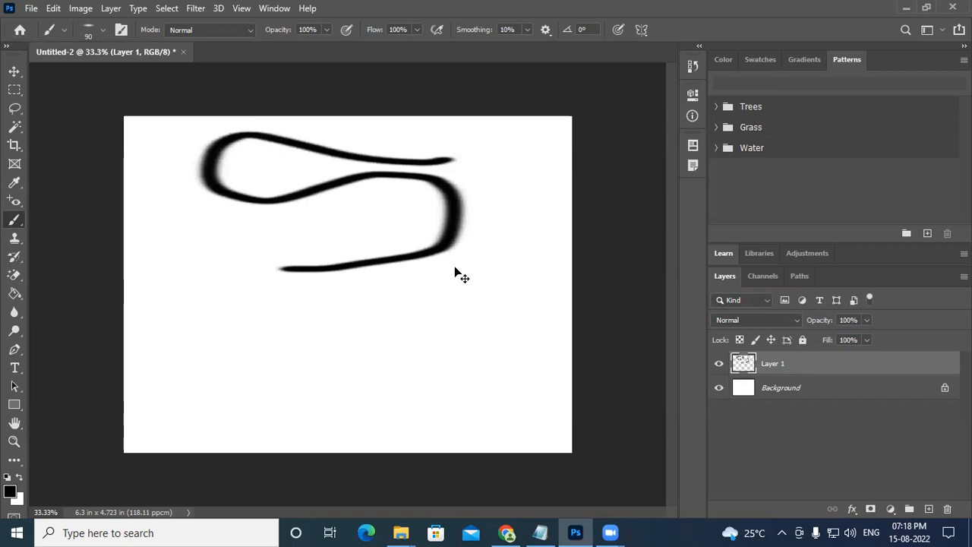
key(ctrl+z)
Paint a freehand zigzag stroke down the left half of the canvas with the flattened tip, and try a second wavy stroke, undoing it
mouse_move(298, 197)
mouse_down()
mouse_move(257, 229)
mouse_move(232, 291)
mouse_move(308, 245)
mouse_up()
mouse_move(302, 278)
mouse_down()
mouse_move(258, 393)
mouse_move(211, 431)
mouse_up()
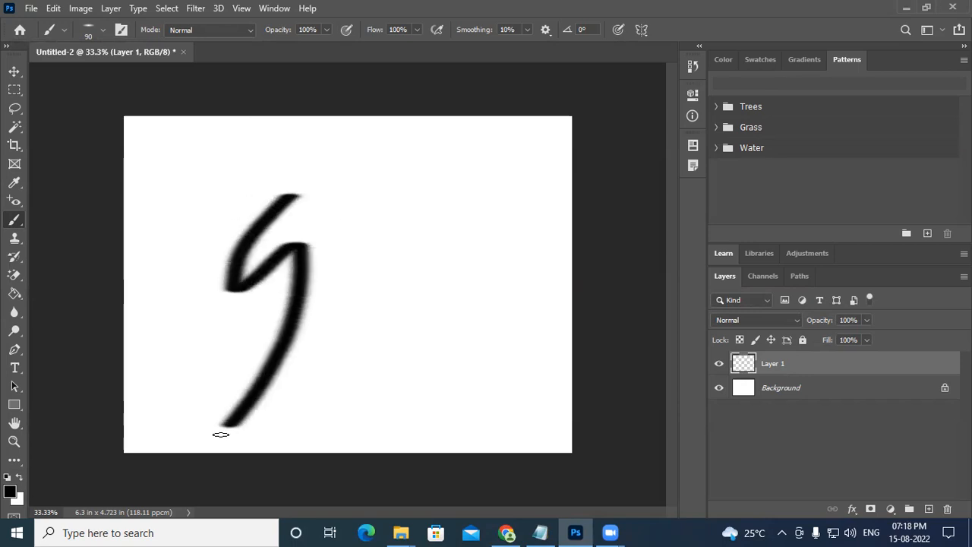
drag(216, 369, 361, 337)
drag(428, 321, 470, 227)
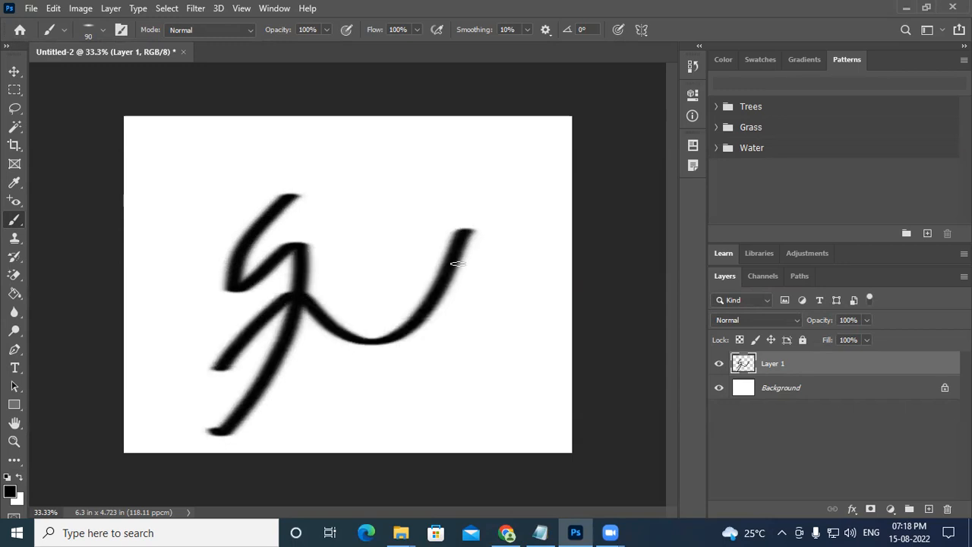
key(ctrl+z)
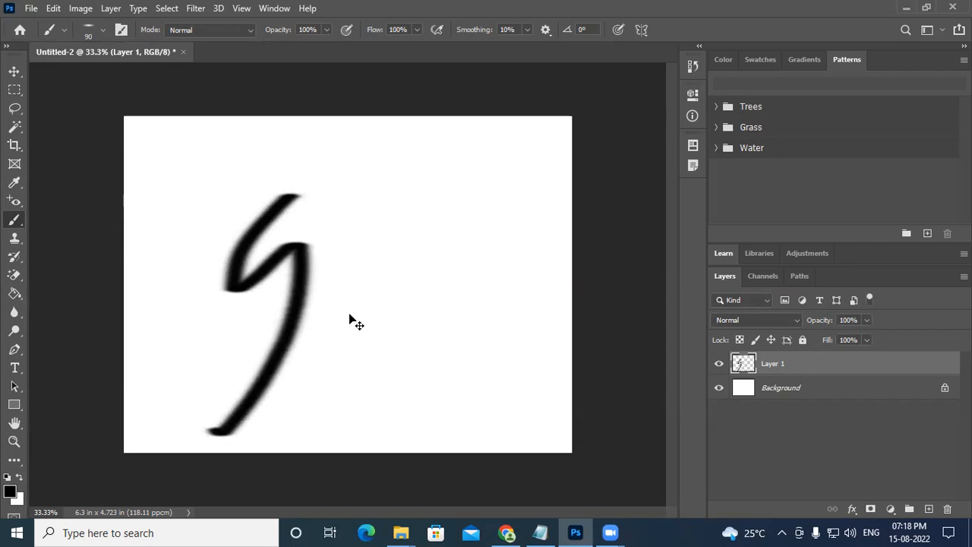
Undo the zigzag stroke and flatten the brush tip further into a thinner horizontal ellipse
key(ctrl+z)
click(91, 30)
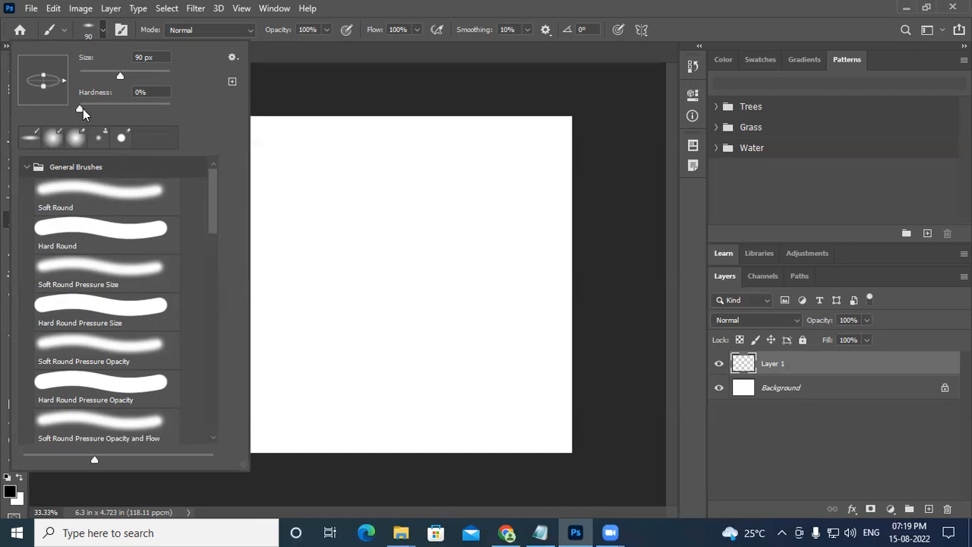
drag(43, 74, 43, 79)
click(417, 51)
Paint several freehand test strokes across the canvas with the thinner flattened tip, undoing all of them
mouse_move(182, 324)
mouse_down()
mouse_move(184, 291)
mouse_move(220, 320)
mouse_move(260, 280)
mouse_move(256, 219)
mouse_up()
drag(166, 221, 226, 157)
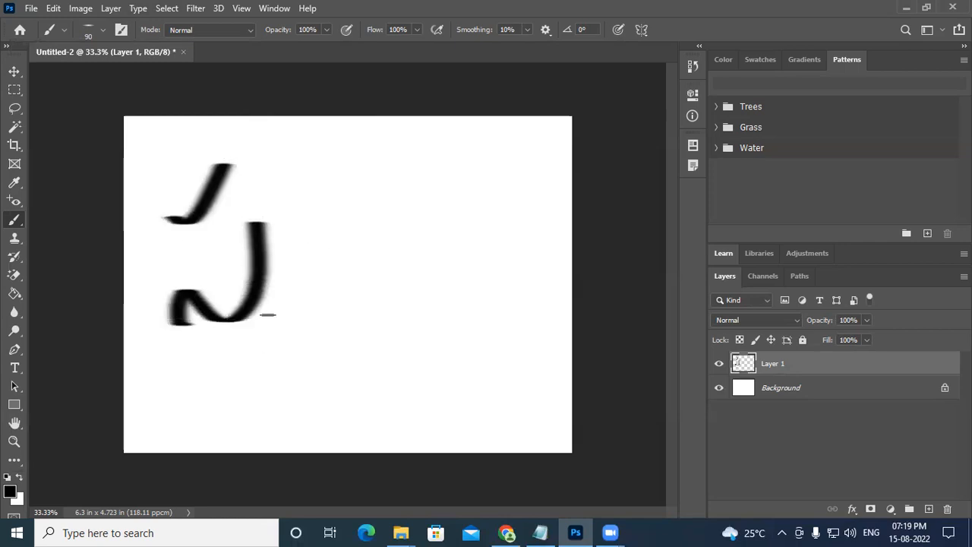
mouse_move(293, 266)
mouse_down()
mouse_move(276, 294)
mouse_move(341, 357)
mouse_move(373, 260)
mouse_move(319, 313)
mouse_up()
mouse_move(350, 248)
mouse_down()
mouse_move(318, 223)
mouse_move(344, 208)
mouse_move(378, 152)
mouse_up()
mouse_move(303, 381)
mouse_down()
mouse_move(357, 376)
mouse_move(381, 414)
mouse_move(397, 291)
mouse_move(447, 258)
mouse_up()
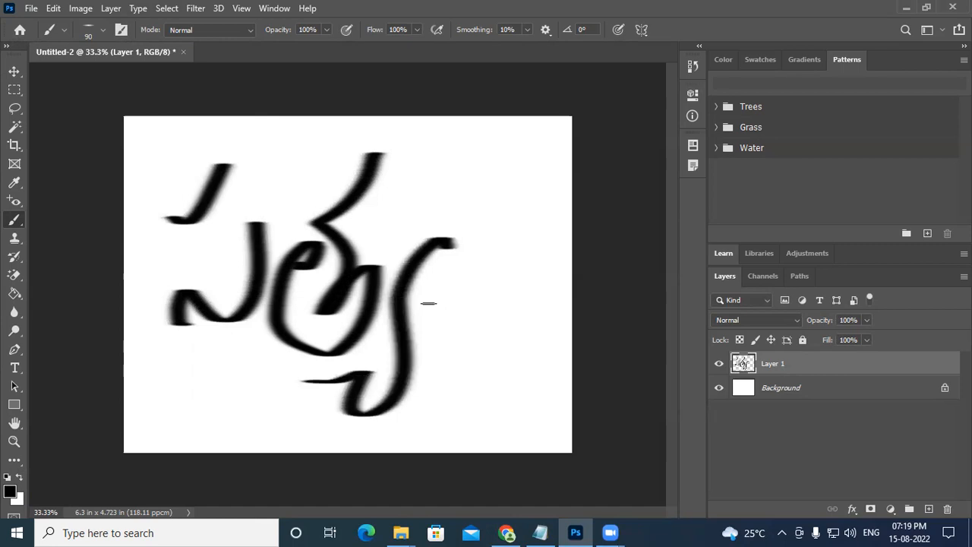
key(ctrl+z)
key(ctrl+z)
key(ctrl+z)
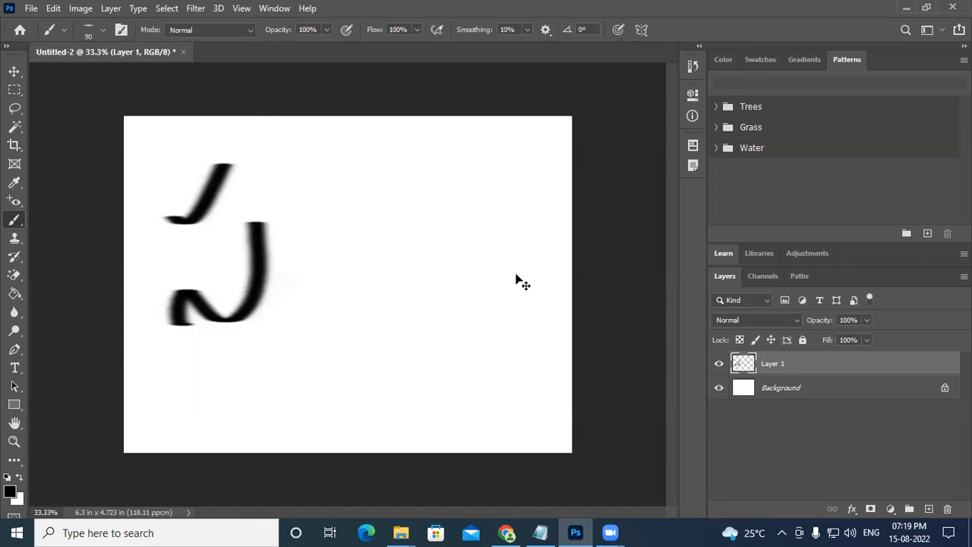
key(ctrl+z)
key(ctrl+z)
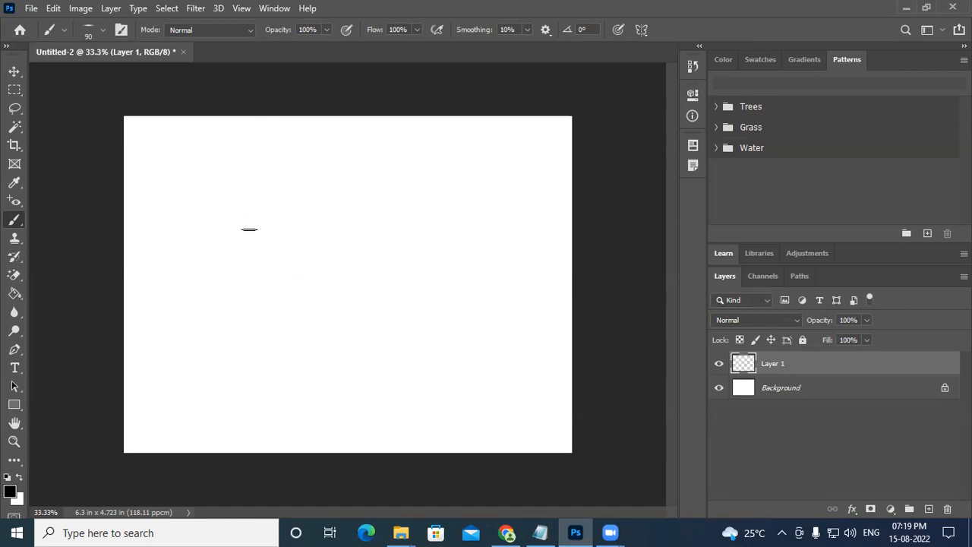
Hand-letter a first name in cursive strokes across the middle of the canvas
mouse_move(261, 246)
mouse_down()
mouse_move(255, 220)
mouse_move(235, 213)
mouse_move(207, 232)
mouse_move(218, 252)
mouse_move(245, 263)
mouse_move(260, 308)
mouse_move(208, 326)
mouse_move(209, 294)
mouse_move(245, 311)
mouse_move(290, 302)
mouse_move(268, 300)
mouse_move(272, 311)
mouse_move(306, 283)
mouse_move(274, 286)
mouse_move(263, 310)
mouse_move(284, 325)
mouse_move(313, 287)
mouse_move(308, 323)
mouse_move(352, 211)
mouse_move(331, 327)
mouse_move(360, 285)
mouse_move(349, 324)
mouse_move(381, 288)
mouse_move(384, 296)
mouse_move(306, 400)
mouse_move(262, 361)
mouse_move(360, 361)
mouse_move(458, 289)
mouse_move(442, 269)
mouse_move(407, 313)
mouse_move(432, 328)
mouse_move(454, 277)
mouse_move(459, 339)
mouse_move(484, 338)
mouse_up()
mouse_move(323, 262)
mouse_down()
mouse_move(376, 252)
mouse_move(414, 227)
mouse_up()
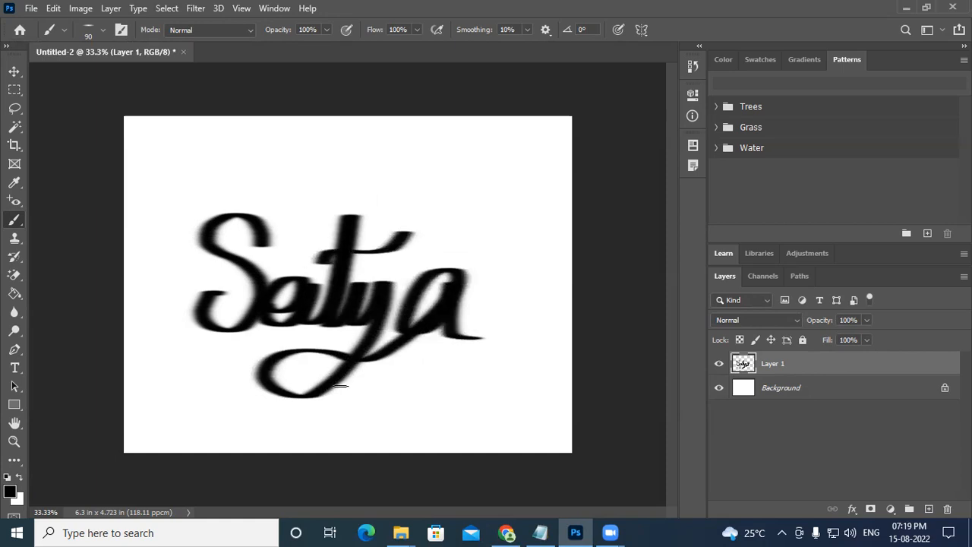
Rotate the flattened brush tip to a 48° angle
click(64, 28)
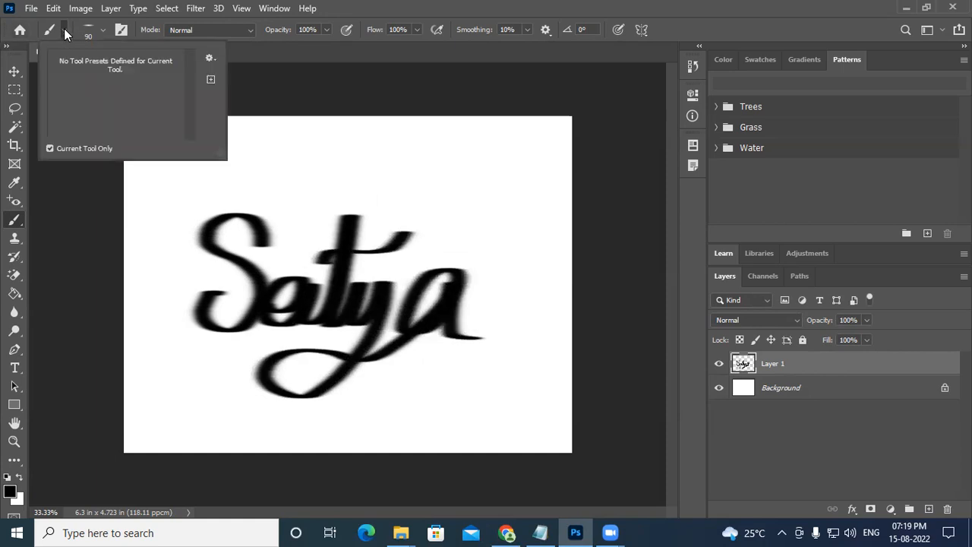
click(86, 33)
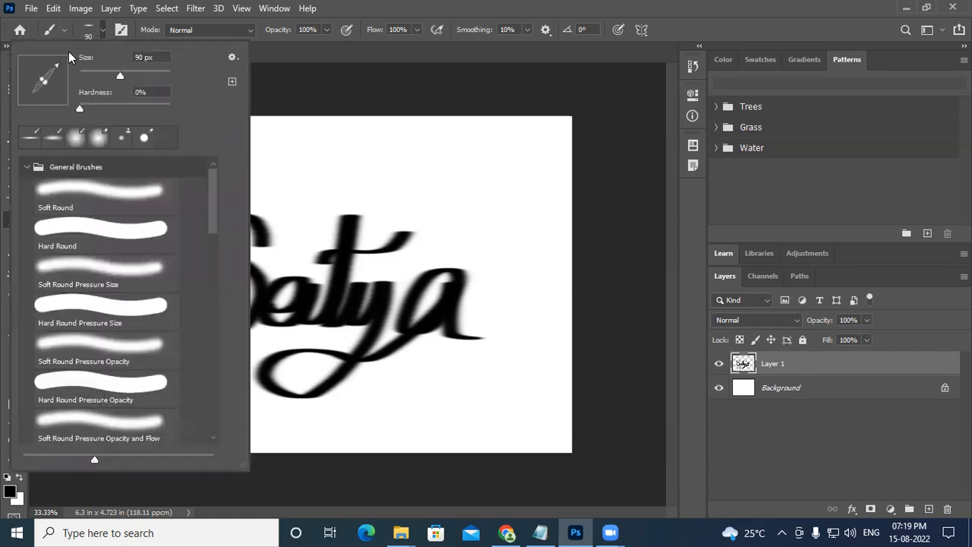
click(411, 138)
Hand-letter "Happy" with a closing flourish above the cursive name, and undo all the lettering on the canvas
mouse_move(413, 135)
mouse_down()
mouse_move(395, 200)
mouse_move(350, 189)
mouse_move(450, 143)
mouse_move(422, 234)
mouse_move(414, 210)
mouse_move(462, 198)
mouse_move(481, 180)
mouse_move(456, 204)
mouse_move(473, 186)
mouse_move(471, 217)
mouse_move(496, 181)
mouse_move(475, 254)
mouse_move(503, 176)
mouse_move(512, 195)
mouse_move(493, 204)
mouse_move(515, 199)
mouse_move(532, 178)
mouse_move(511, 247)
mouse_move(541, 181)
mouse_move(535, 194)
mouse_move(568, 183)
mouse_move(558, 218)
mouse_move(480, 289)
mouse_move(458, 226)
mouse_up()
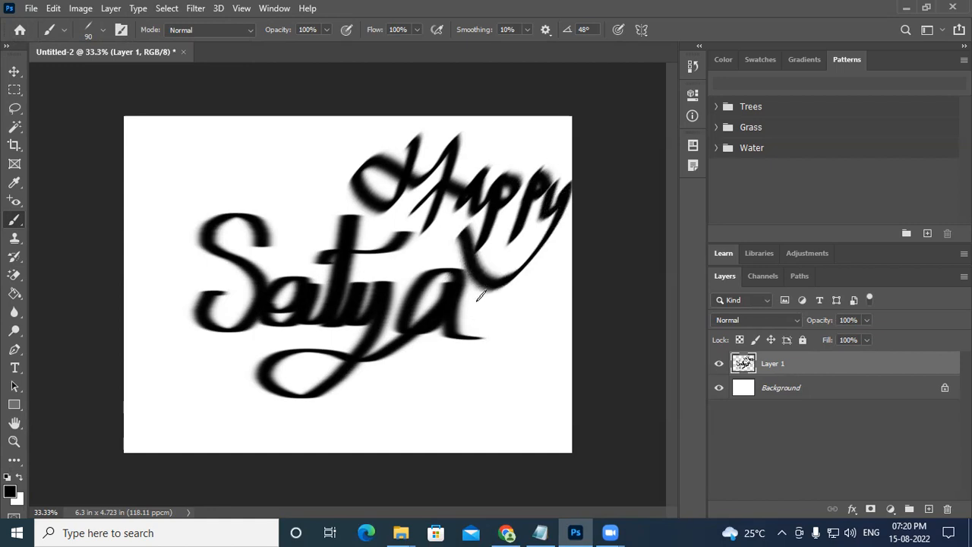
mouse_move(510, 281)
mouse_down()
mouse_move(545, 270)
mouse_move(502, 287)
mouse_up()
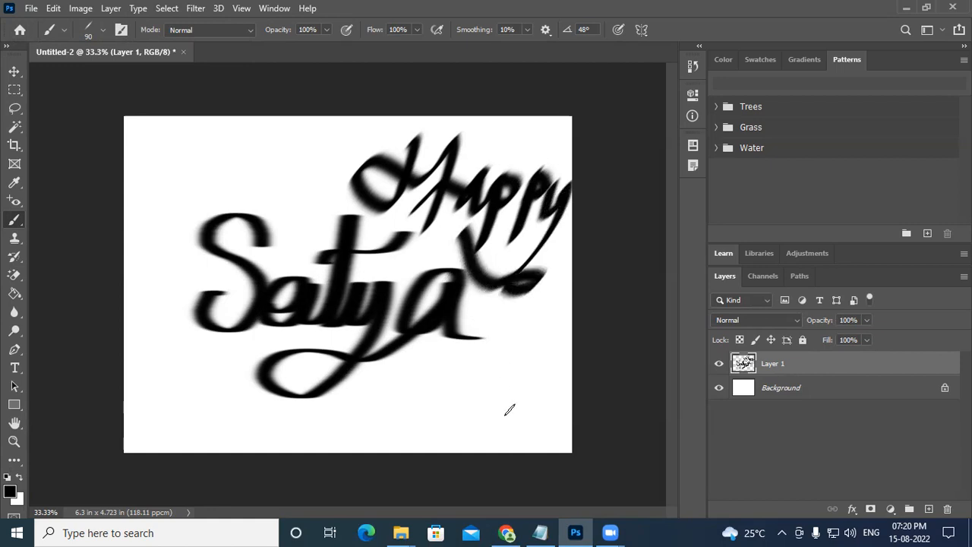
key(ctrl+z)
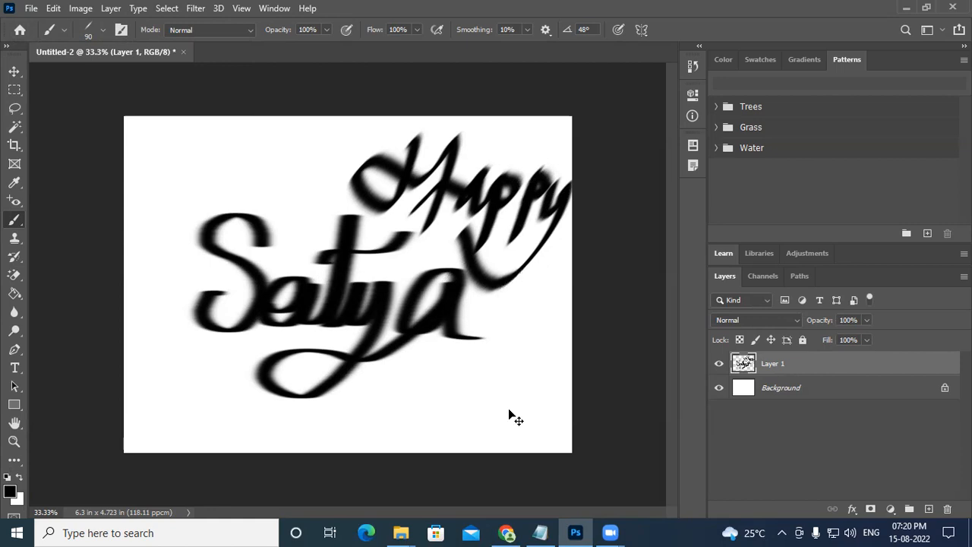
key(ctrl+z)
key(ctrl+z)
key(ctrl+z)
key(ctrl+z)
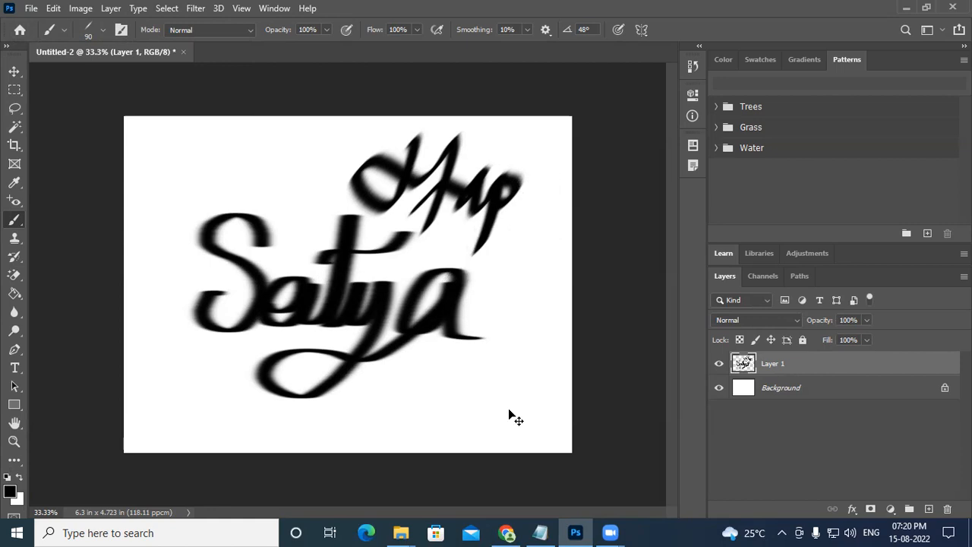
key(ctrl+z)
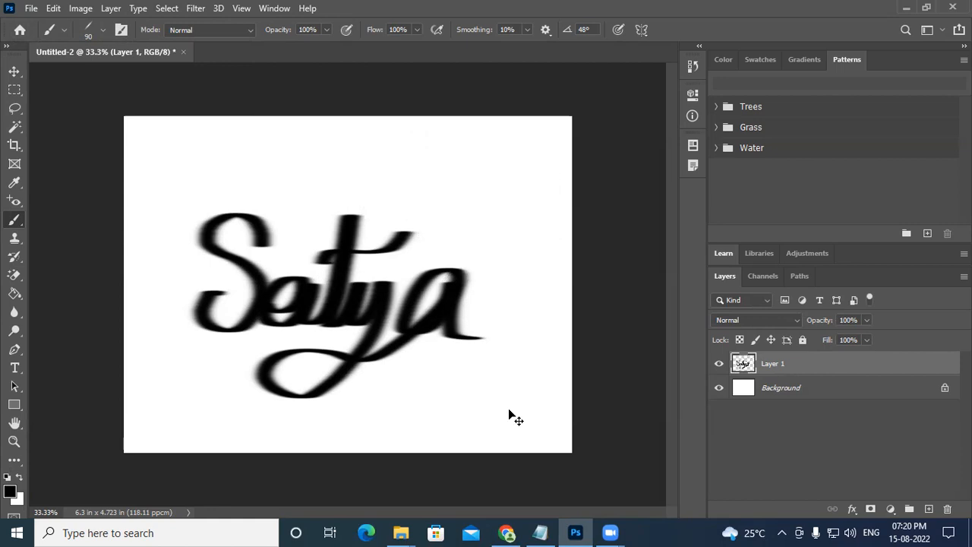
key(ctrl+z)
key(ctrl+z)
key(ctrl+z)
key(ctrl+z)
key(ctrl+z)
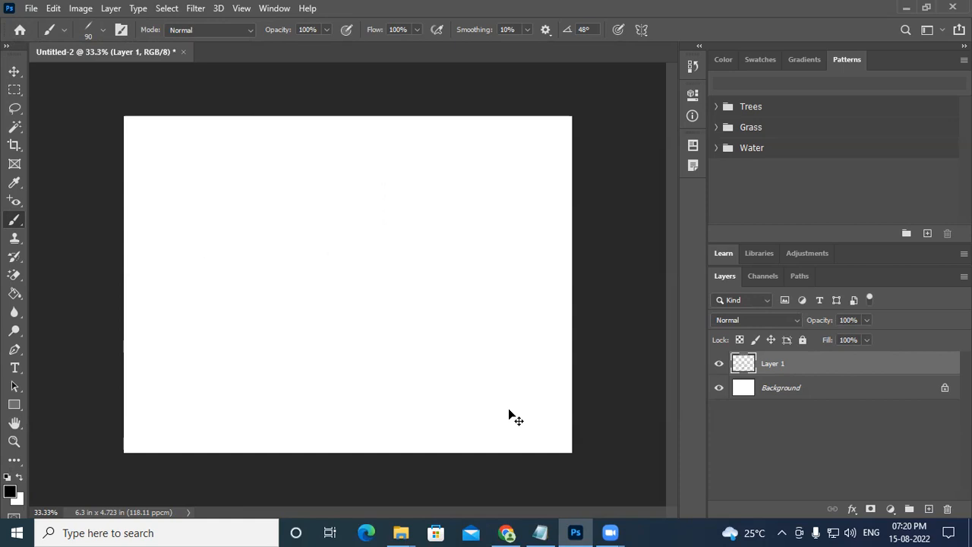
Set the brush size to 5000 px and test it with one stroke, undoing the stroke
click(98, 31)
drag(116, 75, 148, 74)
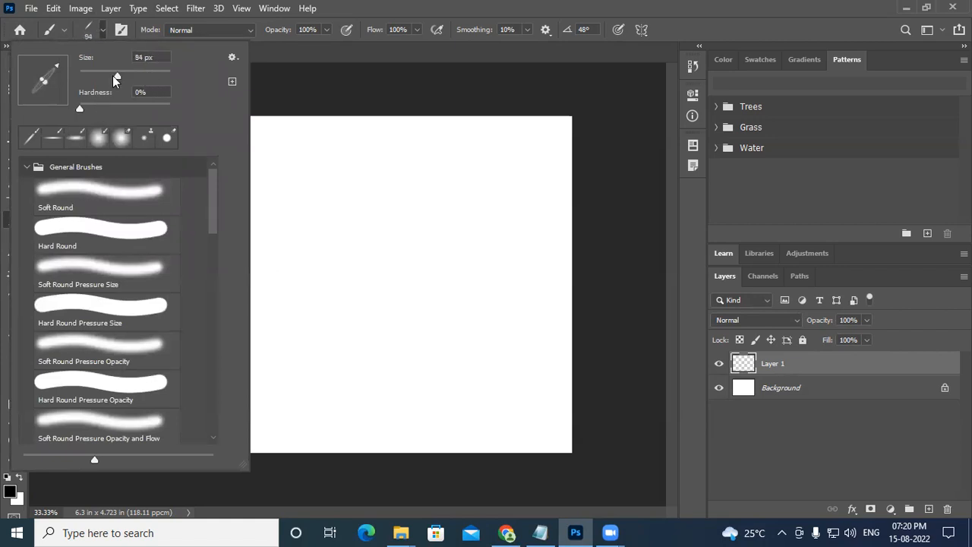
drag(87, 78, 176, 105)
click(376, 241)
mouse_move(523, 300)
mouse_down()
mouse_move(509, 275)
mouse_move(462, 369)
mouse_up()
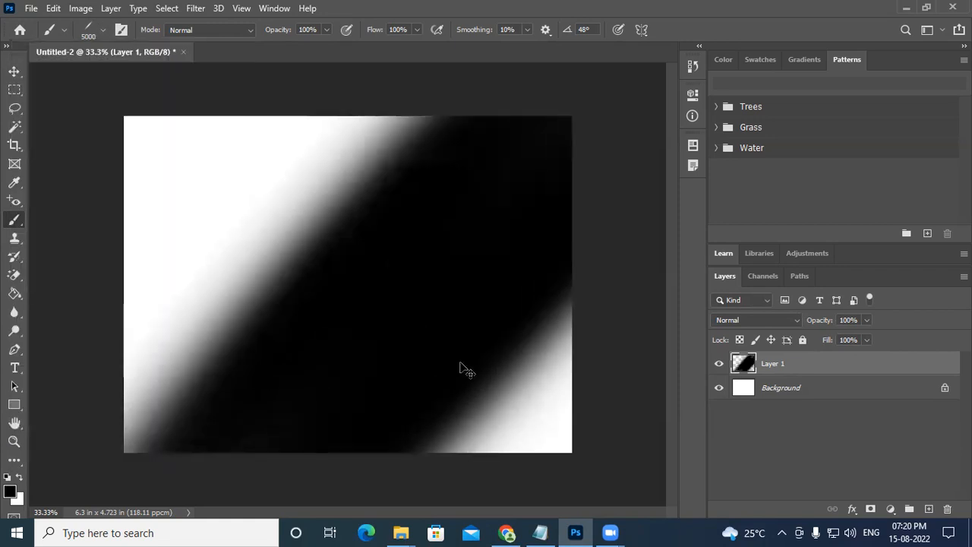
key(ctrl+z)
Set the brush size to 1 px and test it with a short wavy stroke, undoing the stroke
click(96, 28)
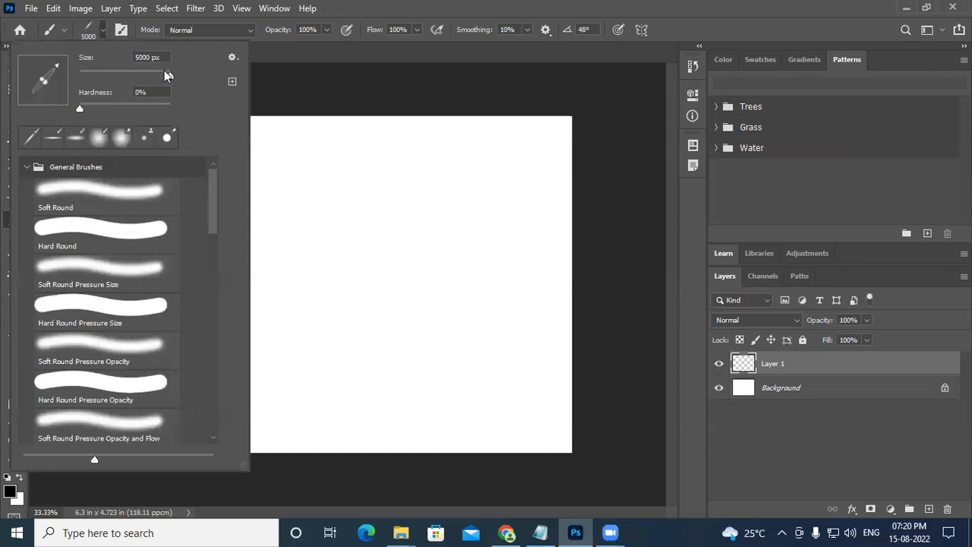
drag(129, 77, 79, 78)
mouse_move(288, 329)
mouse_down()
mouse_move(314, 287)
mouse_move(353, 306)
mouse_move(382, 238)
mouse_up()
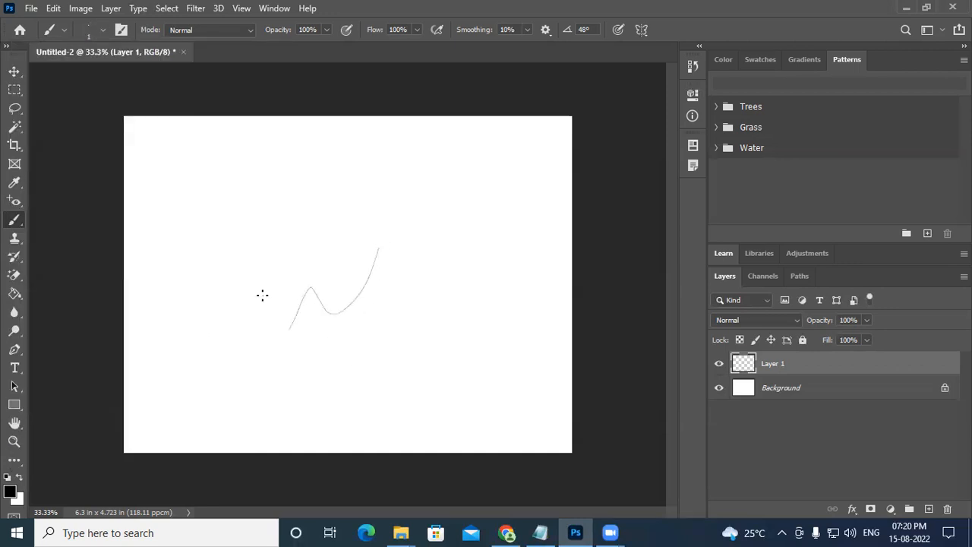
key(ctrl+z)
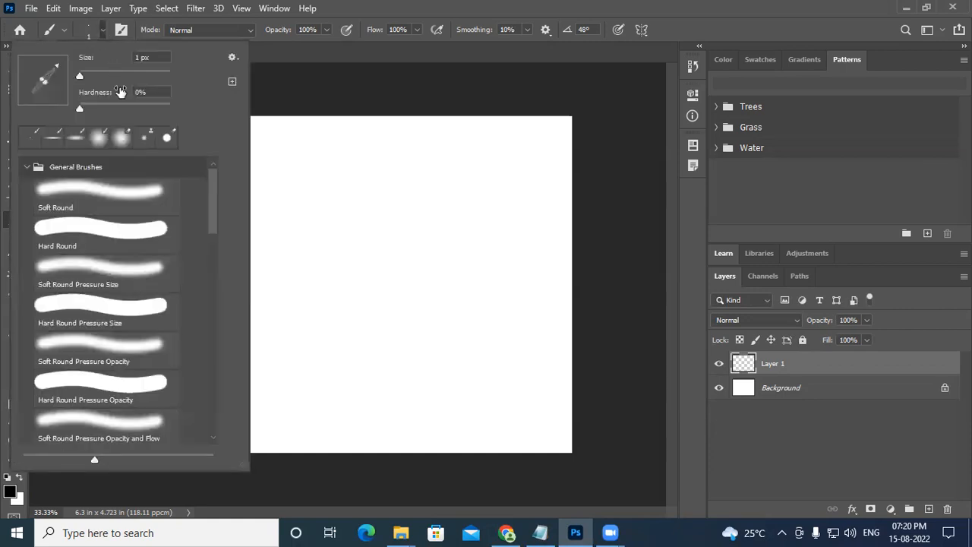
Set the brush size to 75 px and keep the hardness at 0%
drag(106, 76, 112, 79)
mouse_move(79, 107)
mouse_down()
mouse_move(98, 108)
mouse_move(63, 106)
mouse_up()
click(435, 11)
Paint a freehand zigzag stroke with the soft tip, examine its edges up close, and undo it
mouse_move(170, 322)
mouse_down()
mouse_move(205, 237)
mouse_move(221, 319)
mouse_move(265, 215)
mouse_up()
scroll(225, 303, up, 5)
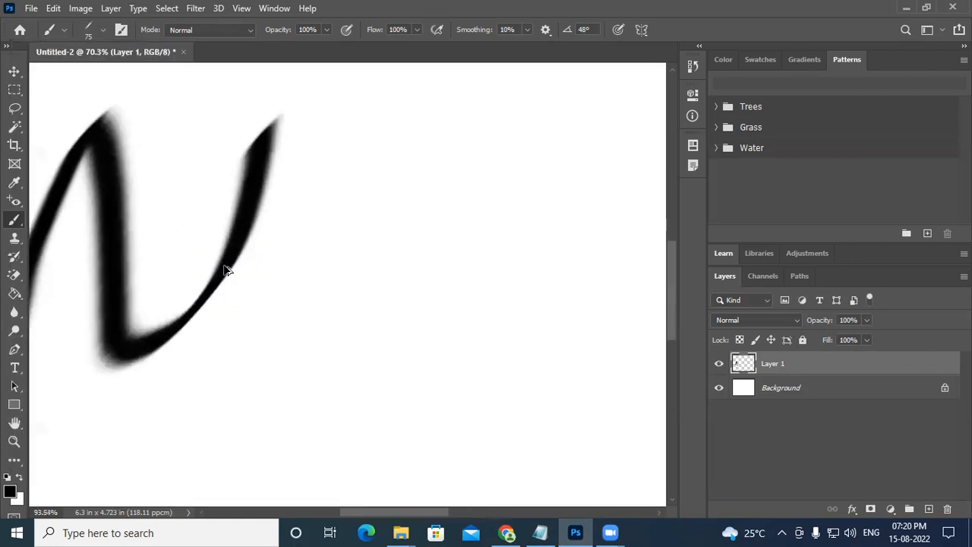
scroll(225, 270, up, 2)
scroll(289, 254, up, 2)
scroll(233, 199, up, 2)
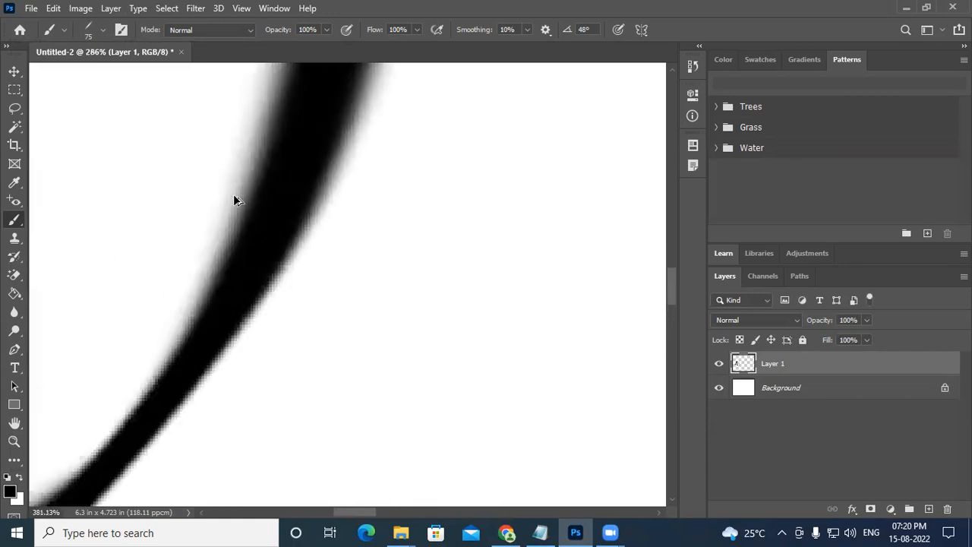
scroll(236, 201, up, 2)
key(ctrl+z)
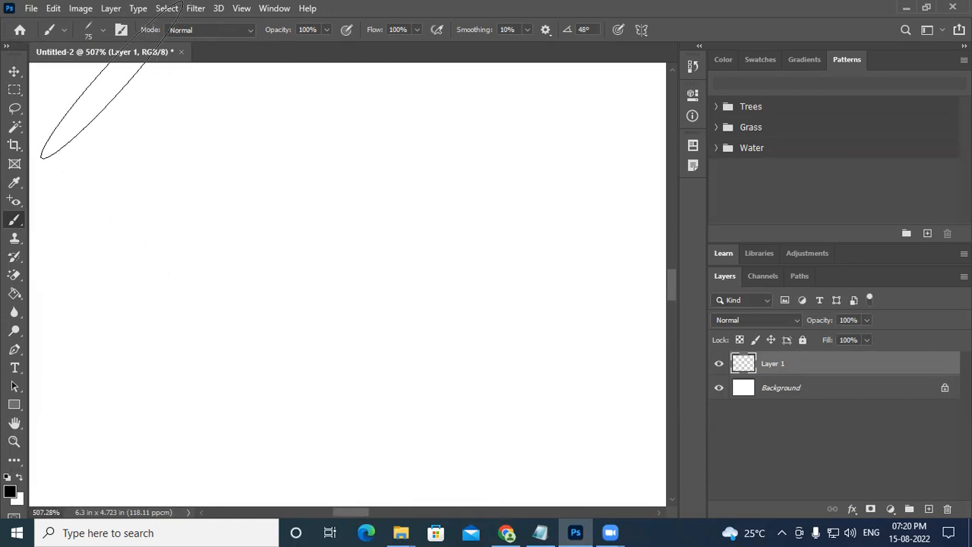
Set the brush hardness to 100% and test it with one zigzag stroke, undoing the stroke
click(94, 35)
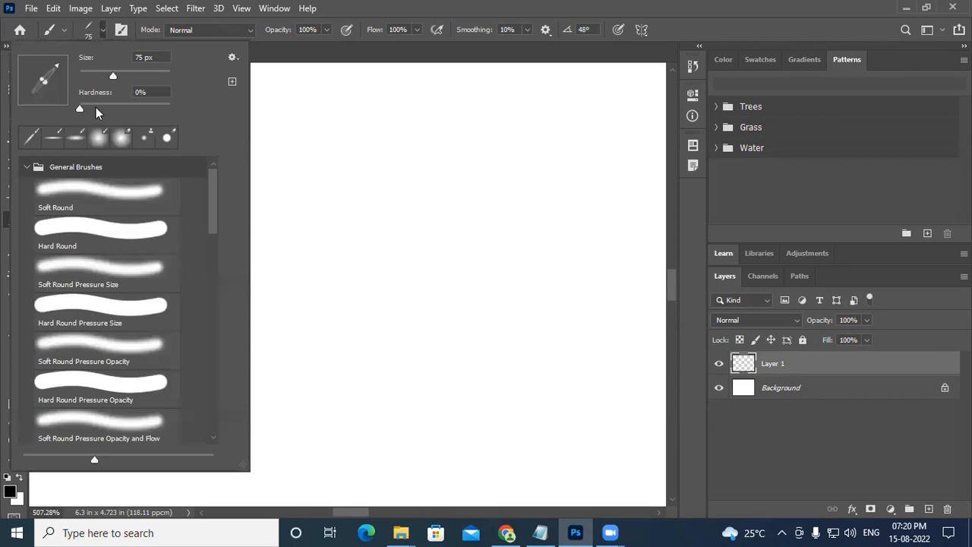
click(407, 9)
scroll(271, 273, down, 8)
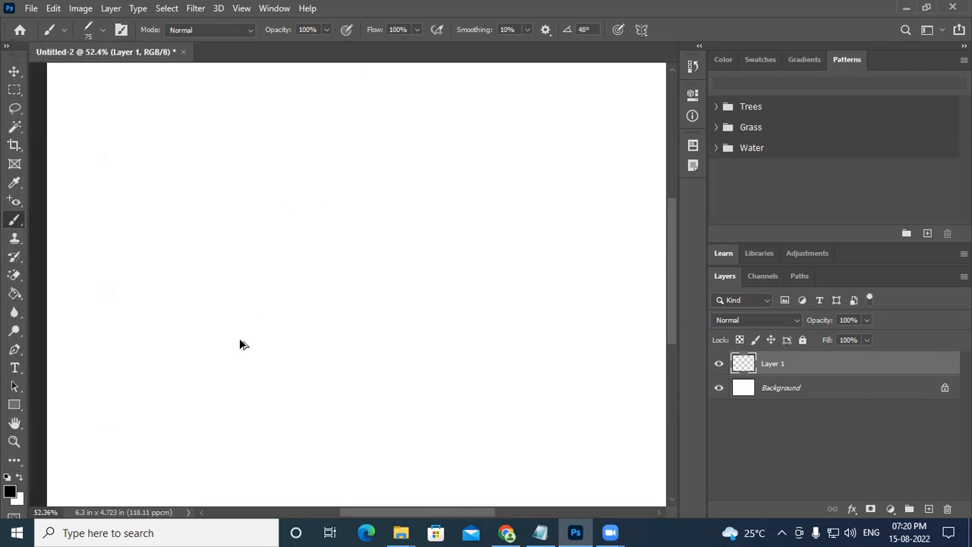
scroll(239, 344, down, 2)
mouse_move(216, 377)
mouse_down()
mouse_move(229, 286)
mouse_move(246, 346)
mouse_move(305, 252)
mouse_up()
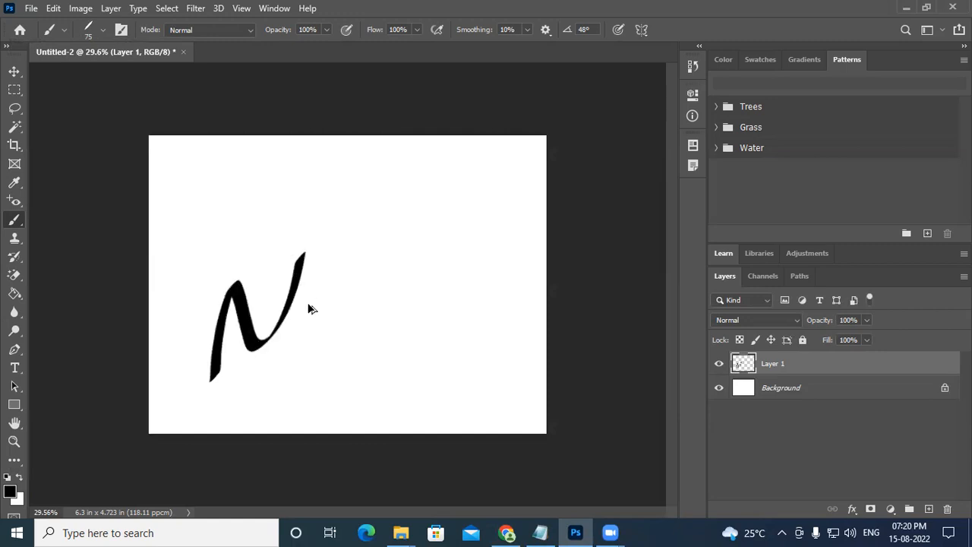
scroll(304, 312, up, 4)
key(ctrl+z)
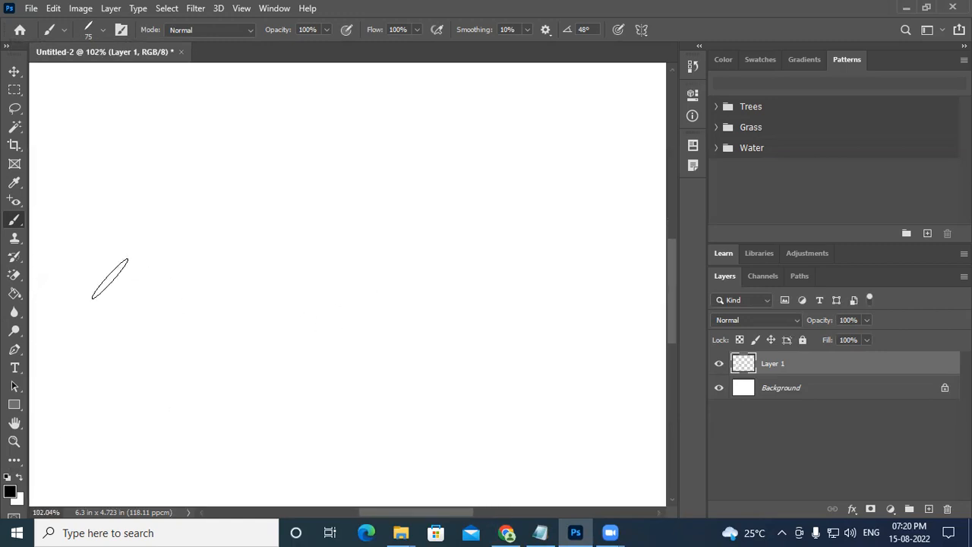
Paint two parallel slanted strokes, two curved strokes and a loop with the hard angled tip in the canvas's upper half
mouse_move(293, 308)
mouse_down()
mouse_move(223, 292)
mouse_move(89, 135)
mouse_up()
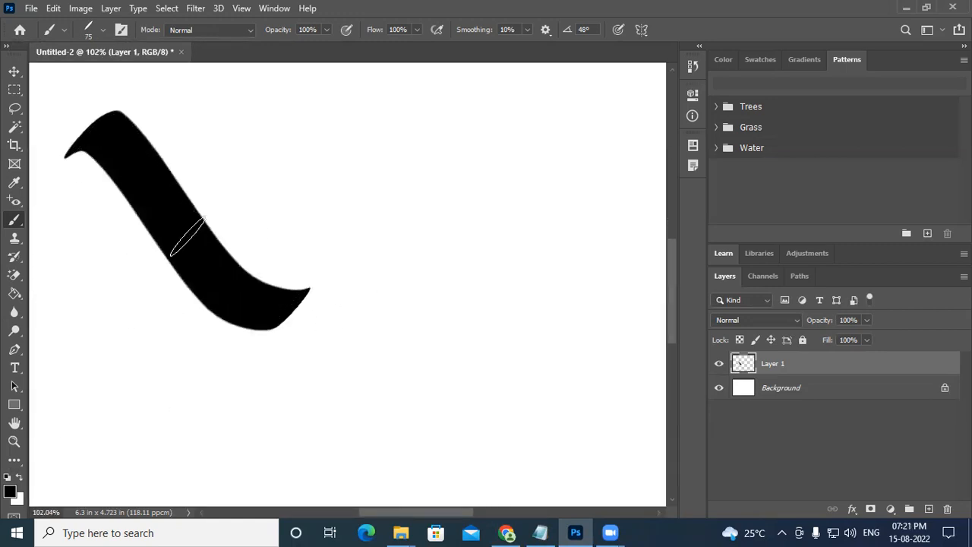
scroll(228, 251, down, 2)
mouse_move(291, 244)
mouse_down()
mouse_move(257, 226)
mouse_move(211, 146)
mouse_up()
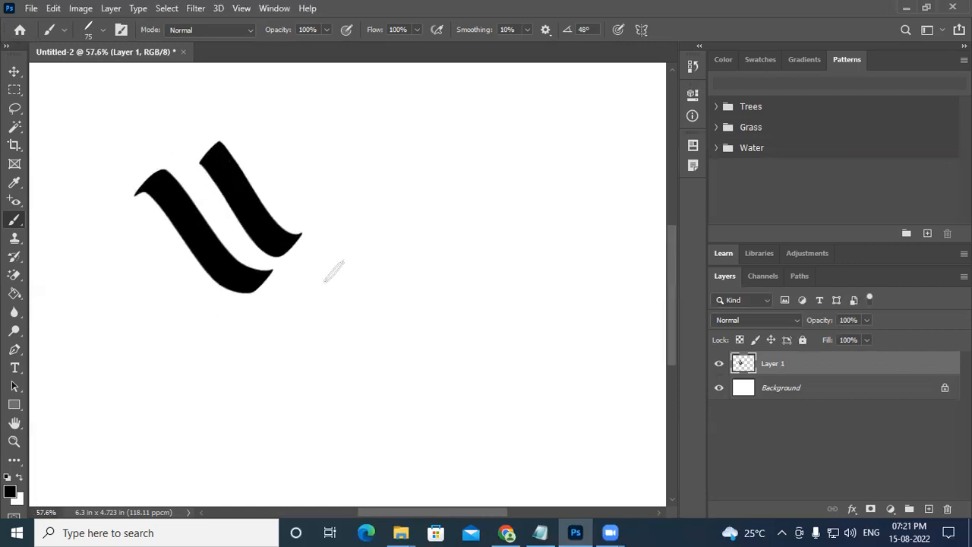
mouse_move(323, 231)
mouse_down()
mouse_move(384, 184)
mouse_move(432, 154)
mouse_up()
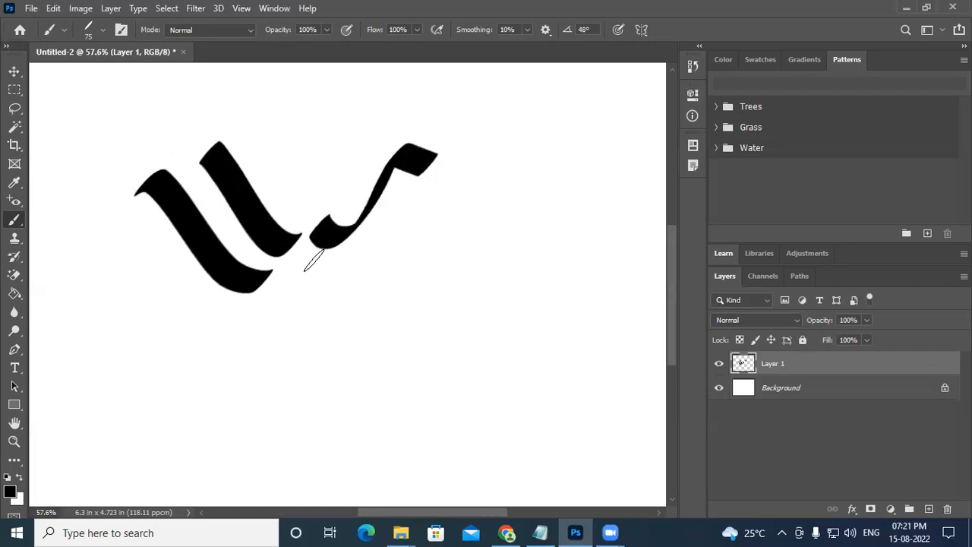
mouse_move(314, 256)
mouse_down()
mouse_move(371, 275)
mouse_move(400, 207)
mouse_up()
mouse_move(295, 198)
mouse_down()
mouse_move(285, 174)
mouse_move(298, 100)
mouse_move(307, 186)
mouse_up()
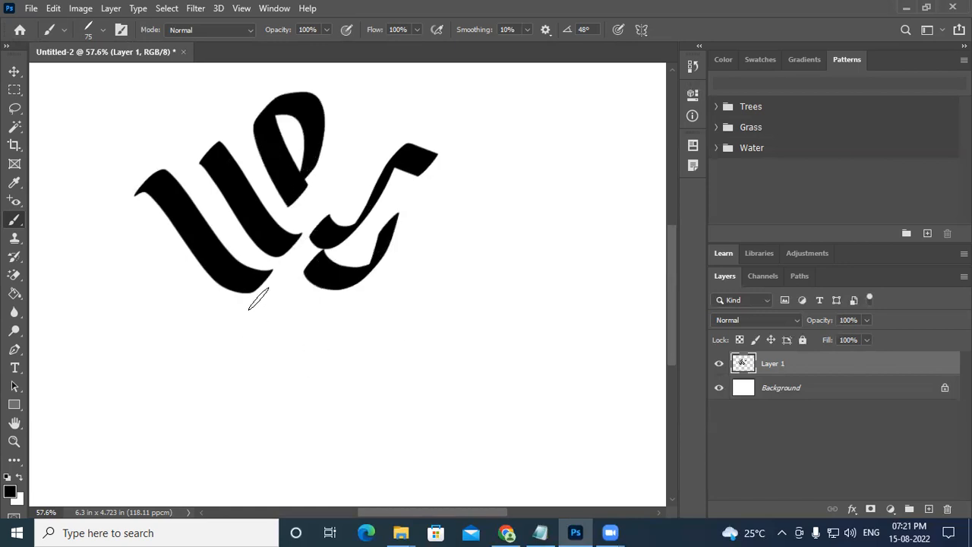
Check the brush tip settings and hand-letter the first letters of a name below the calligraphic strokes
click(105, 31)
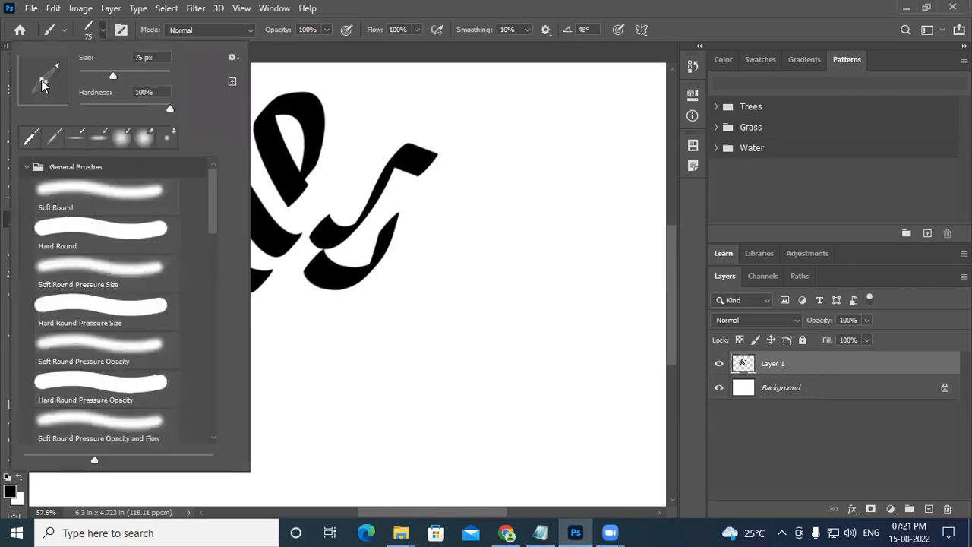
click(461, 7)
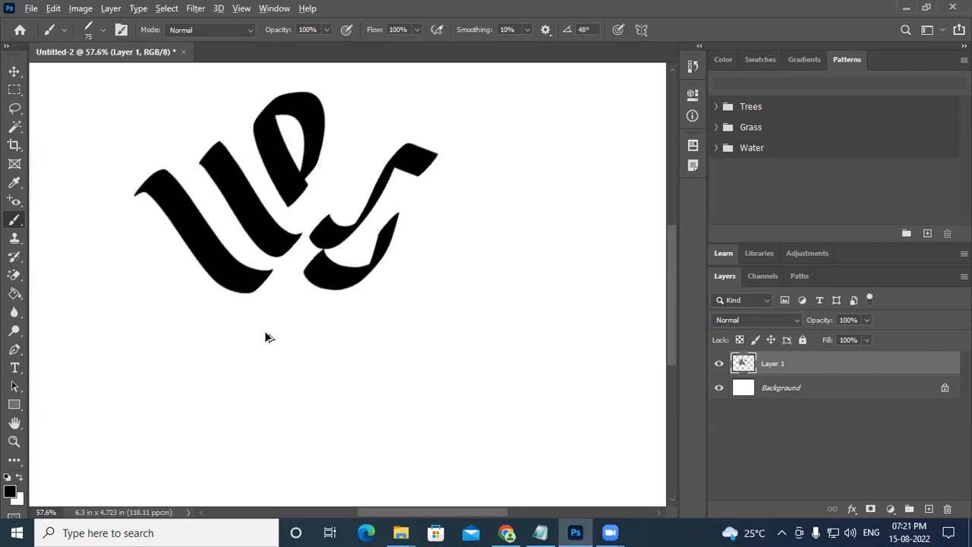
key(ctrl+minus)
key(ctrl+minus)
key(ctrl+minus)
mouse_move(246, 324)
mouse_down()
mouse_move(219, 333)
mouse_move(242, 341)
mouse_move(236, 373)
mouse_move(206, 364)
mouse_move(225, 346)
mouse_move(256, 365)
mouse_move(271, 346)
mouse_move(247, 364)
mouse_move(275, 362)
mouse_move(280, 336)
mouse_move(267, 357)
mouse_move(293, 371)
mouse_move(309, 318)
mouse_move(298, 371)
mouse_move(326, 352)
mouse_move(250, 383)
mouse_up()
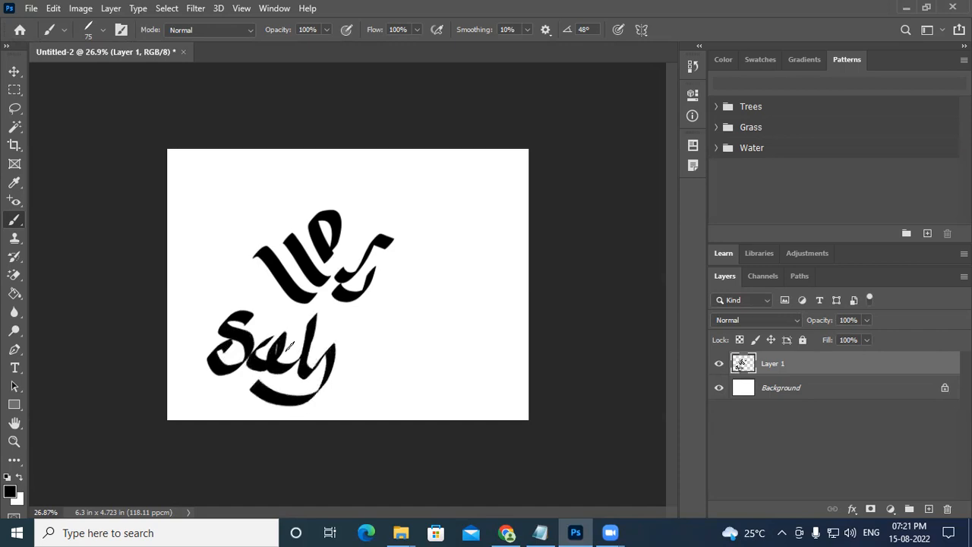
Continue lettering the full name to the canvas's right edge, and undo the most recent lettering strokes
mouse_move(315, 334)
mouse_down()
mouse_move(352, 328)
mouse_move(349, 362)
mouse_move(376, 345)
mouse_move(386, 300)
mouse_move(380, 366)
mouse_move(404, 340)
mouse_move(416, 357)
mouse_move(436, 332)
mouse_move(394, 366)
mouse_move(452, 353)
mouse_move(458, 294)
mouse_move(455, 356)
mouse_move(491, 307)
mouse_move(475, 340)
mouse_move(502, 342)
mouse_move(511, 269)
mouse_move(530, 347)
mouse_up()
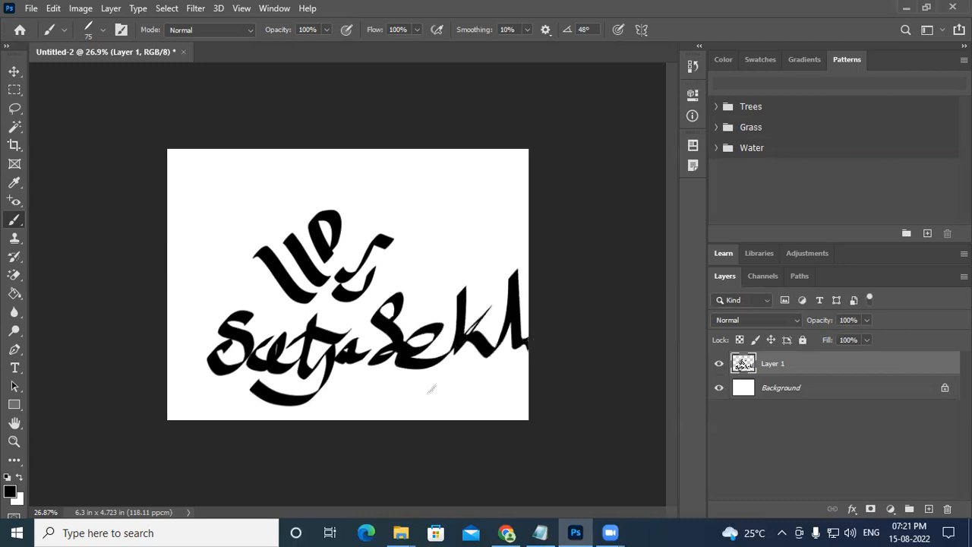
key(ctrl+z)
key(ctrl+z)
key(ctrl+z)
key(ctrl+z)
key(ctrl+z)
key(ctrl+z)
key(ctrl+z)
key(ctrl+z)
key(ctrl+z)
key(ctrl+z)
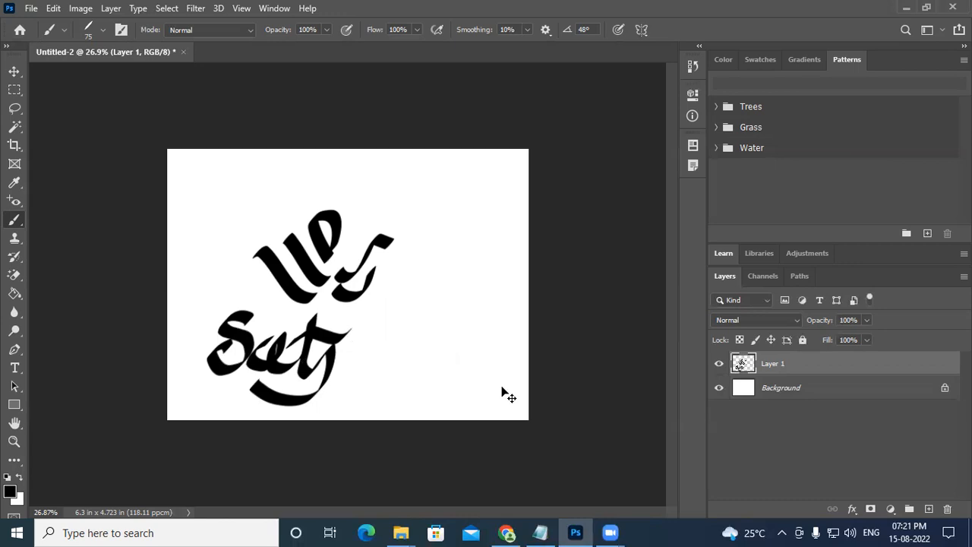
Undo all remaining lettering and calligraphic strokes until Layer 1 is blank
key(ctrl+z)
key(ctrl+z)
key(ctrl+z)
key(ctrl+z)
key(ctrl+z)
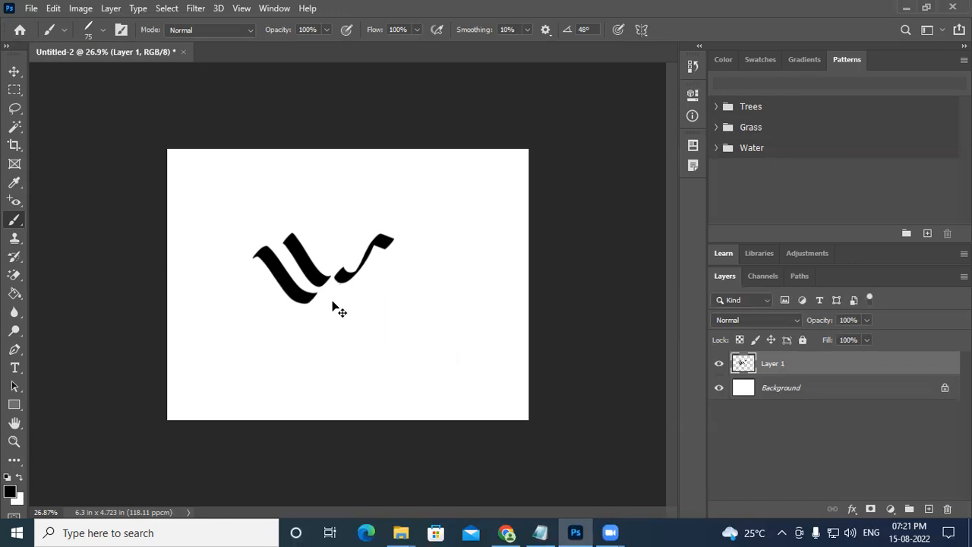
key(ctrl+z)
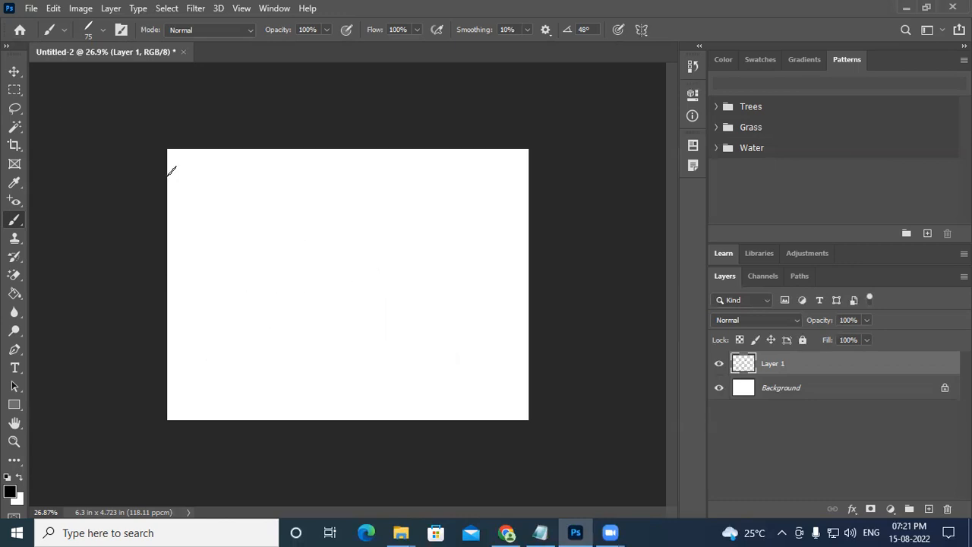
Reset the brush tip angle to 0° with a round shape and paint large test lettering across the canvas
click(103, 29)
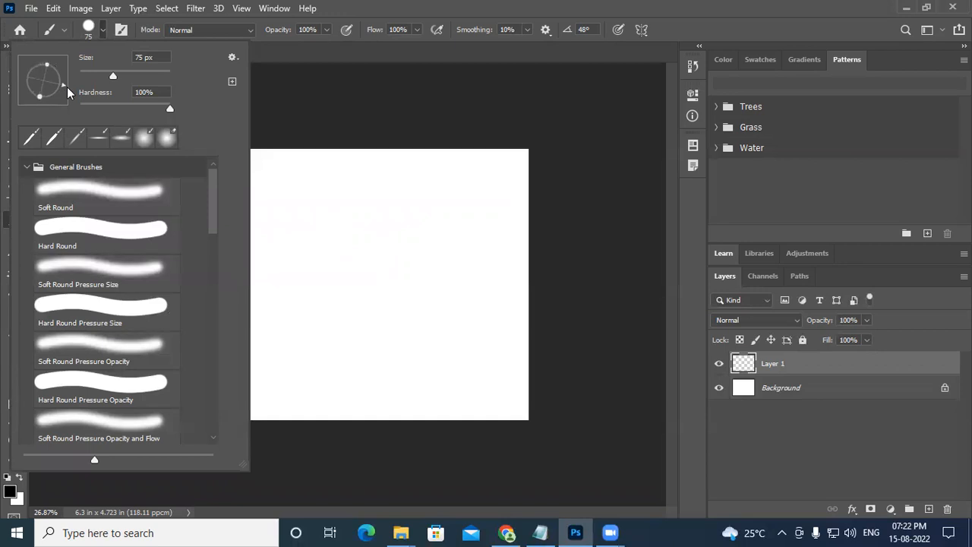
click(594, 4)
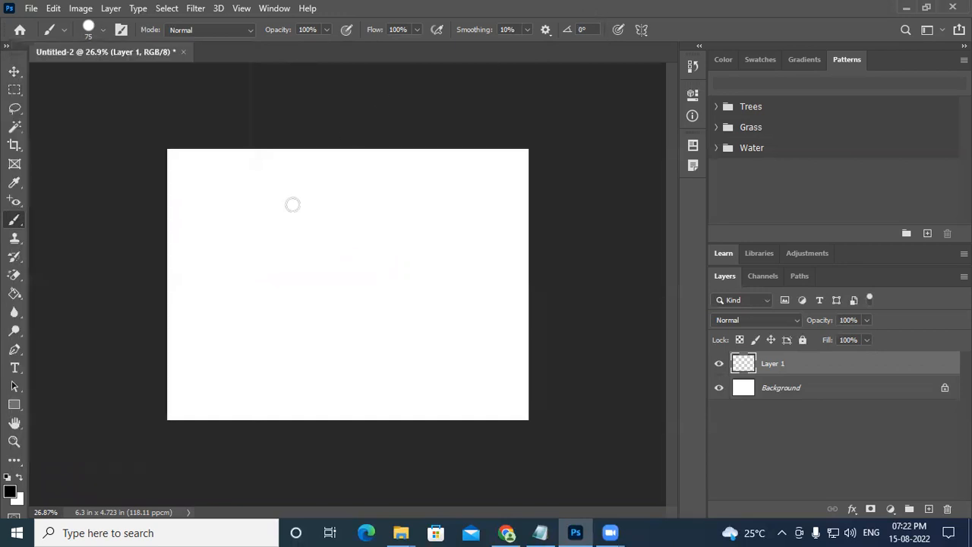
mouse_move(218, 275)
mouse_down()
mouse_move(247, 232)
mouse_move(264, 266)
mouse_move(223, 334)
mouse_move(214, 308)
mouse_move(334, 311)
mouse_up()
mouse_move(362, 228)
mouse_down()
mouse_move(301, 368)
mouse_move(423, 278)
mouse_move(376, 356)
mouse_up()
click(375, 267)
mouse_move(453, 312)
mouse_down()
mouse_move(440, 335)
mouse_move(387, 370)
mouse_up()
click(472, 338)
mouse_move(461, 346)
mouse_down()
mouse_move(467, 363)
mouse_move(483, 368)
mouse_up()
drag(487, 282, 490, 347)
drag(467, 306, 495, 304)
Undo the test lettering and earlier changes back to the plain background, and add a new empty layer
key(ctrl+z)
key(ctrl+z)
key(ctrl+z)
key(ctrl+z)
key(ctrl+z)
key(ctrl+z)
key(ctrl+z)
key(ctrl+z)
key(ctrl+z)
key(ctrl+z)
key(ctrl+z)
key(ctrl+z)
key(ctrl+z)
key(ctrl+z)
key(ctrl+z)
key(ctrl+z)
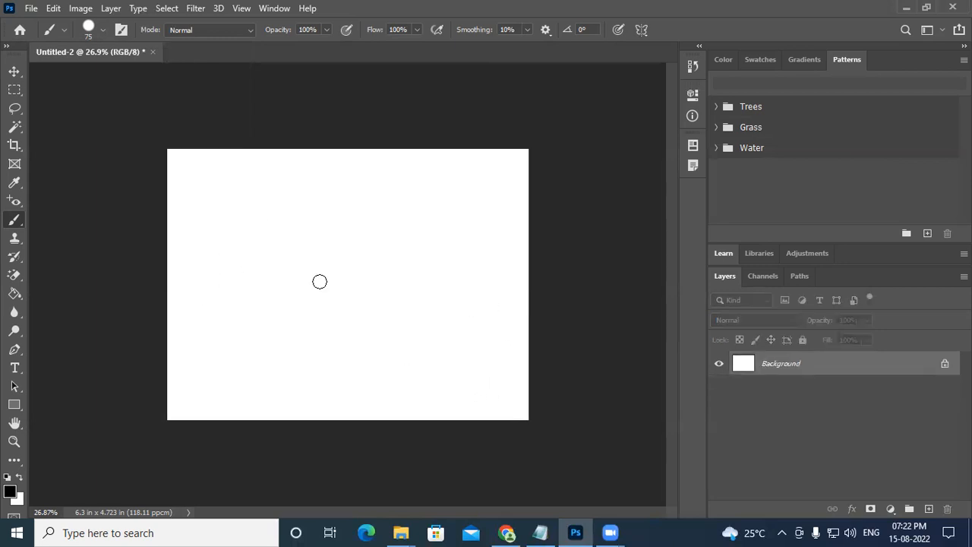
click(928, 508)
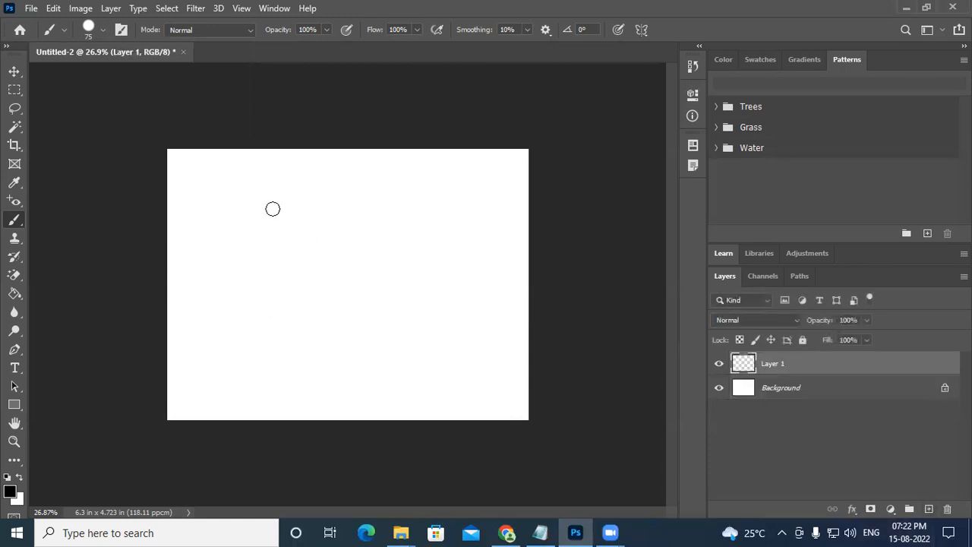
Hand-letter a word in thick black strokes with the 75 px hard round tip across the canvas's upper half
mouse_move(255, 240)
mouse_down()
mouse_move(222, 250)
mouse_move(260, 274)
mouse_up()
mouse_move(271, 180)
mouse_down()
mouse_move(269, 274)
mouse_move(286, 225)
mouse_move(304, 297)
mouse_up()
mouse_move(315, 255)
mouse_down()
mouse_move(337, 243)
mouse_move(321, 289)
mouse_move(332, 295)
mouse_up()
click(367, 169)
mouse_move(367, 170)
mouse_down()
mouse_move(361, 270)
mouse_move(390, 225)
mouse_move(399, 364)
mouse_up()
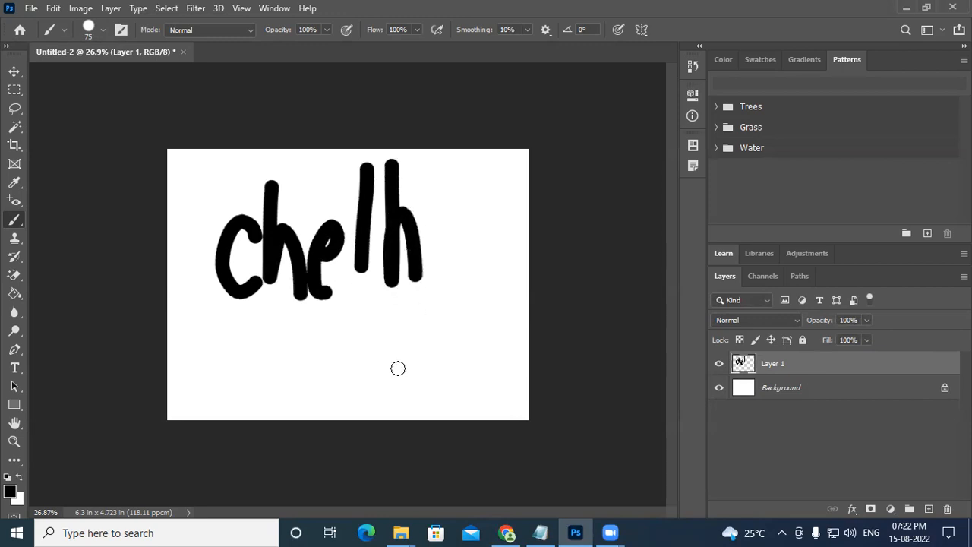
drag(343, 192, 422, 192)
mouse_move(466, 226)
mouse_down()
mouse_move(439, 267)
mouse_move(471, 246)
mouse_move(482, 287)
mouse_up()
Undo all the round-tip lettering strokes on Layer 1
key(ctrl+z)
key(ctrl+z)
key(ctrl+z)
key(ctrl+z)
key(ctrl+z)
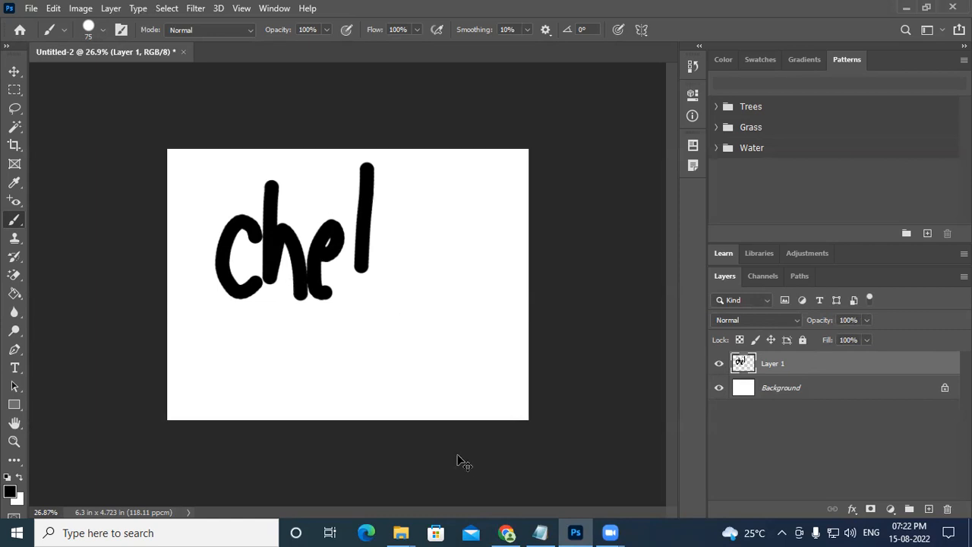
key(ctrl+z)
key(ctrl+z)
key(ctrl+z)
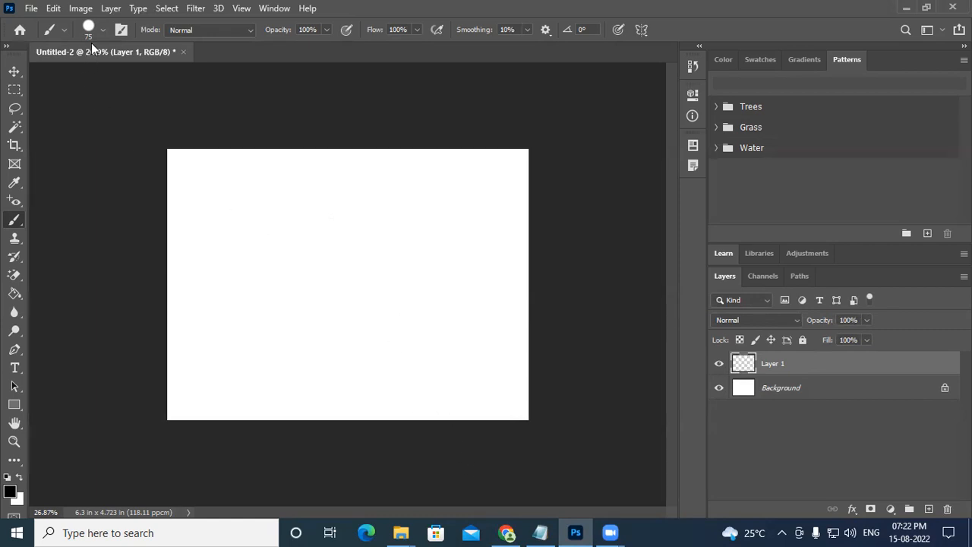
Open the brush preset picker and look at its options for importing and getting more brushes
click(100, 30)
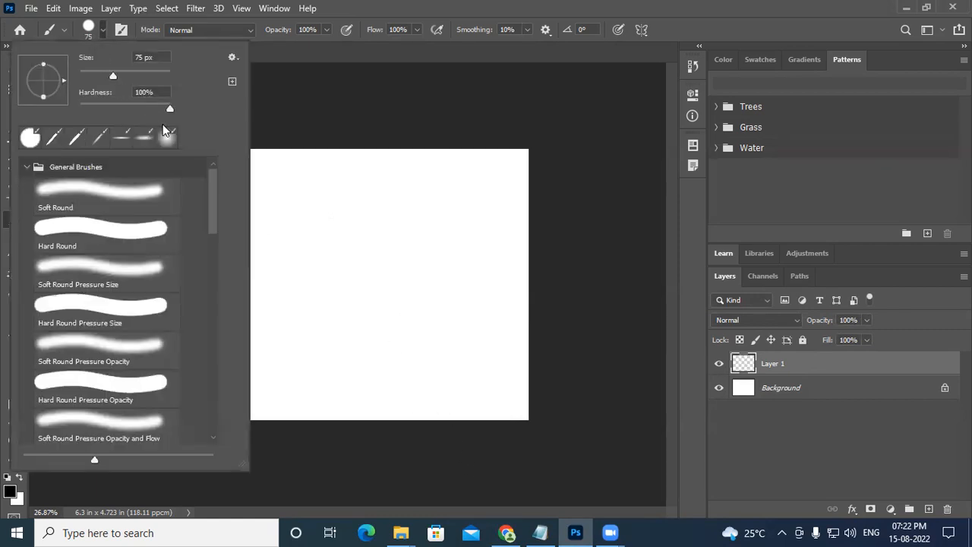
mouse_move(210, 216)
mouse_down()
mouse_move(224, 326)
mouse_move(221, 398)
mouse_move(203, 465)
mouse_move(190, 199)
mouse_up()
click(234, 57)
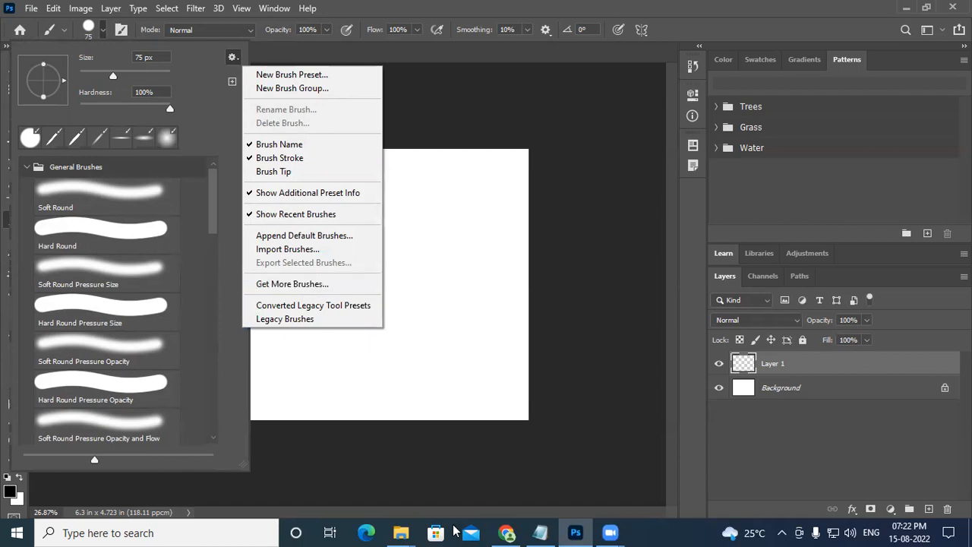
Switch to Chrome, search Google for "photoshop brushes" and open Brusheezy's free Photoshop brushes page
click(513, 533)
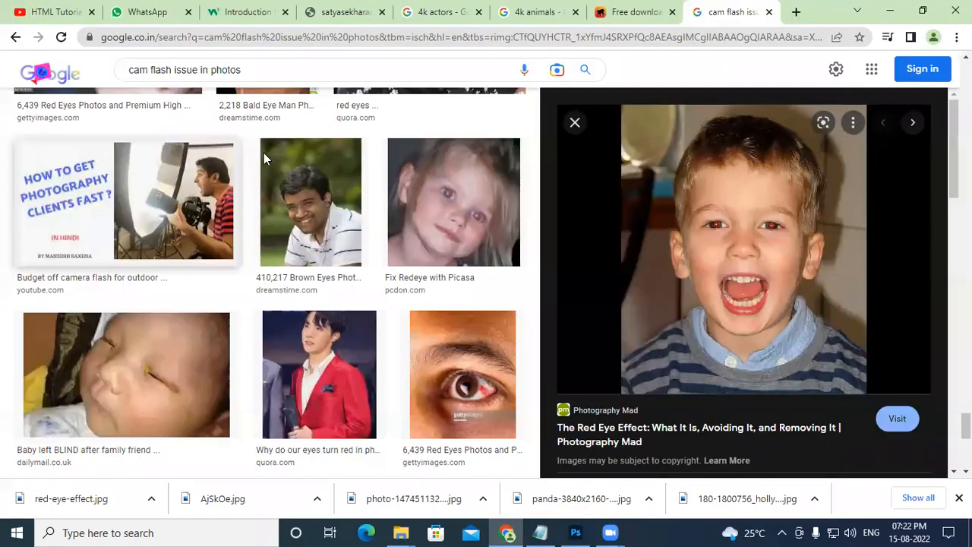
scroll(429, 196, down, 10)
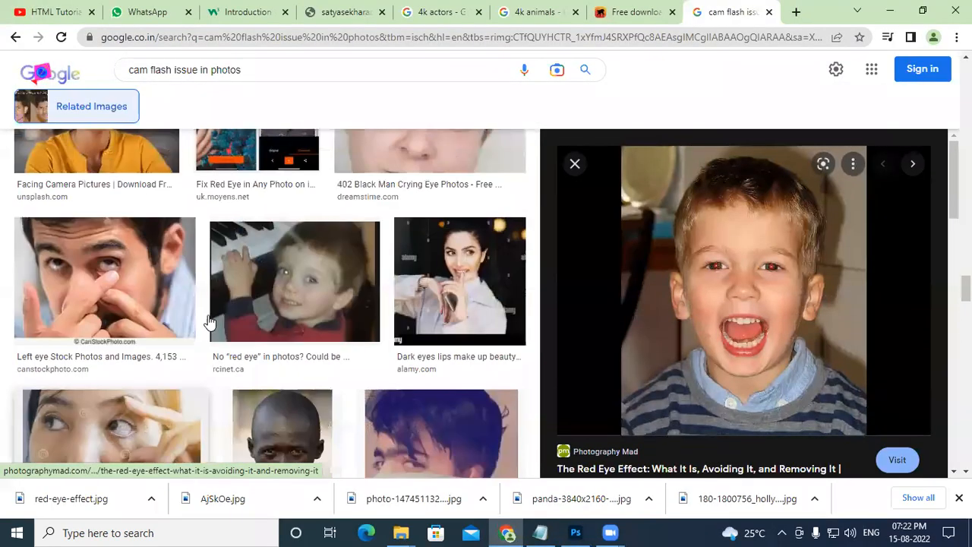
click(575, 167)
scroll(228, 318, up, 15)
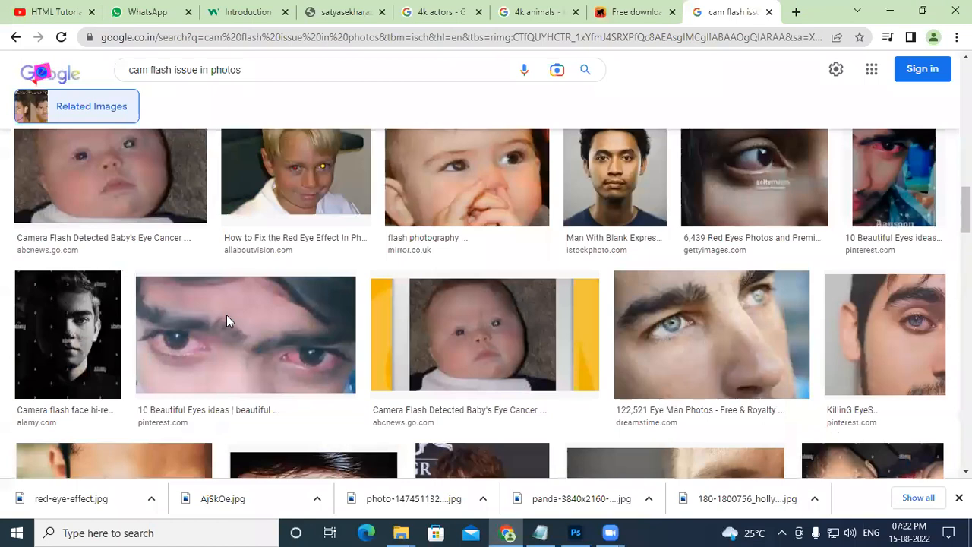
scroll(231, 324, up, 1)
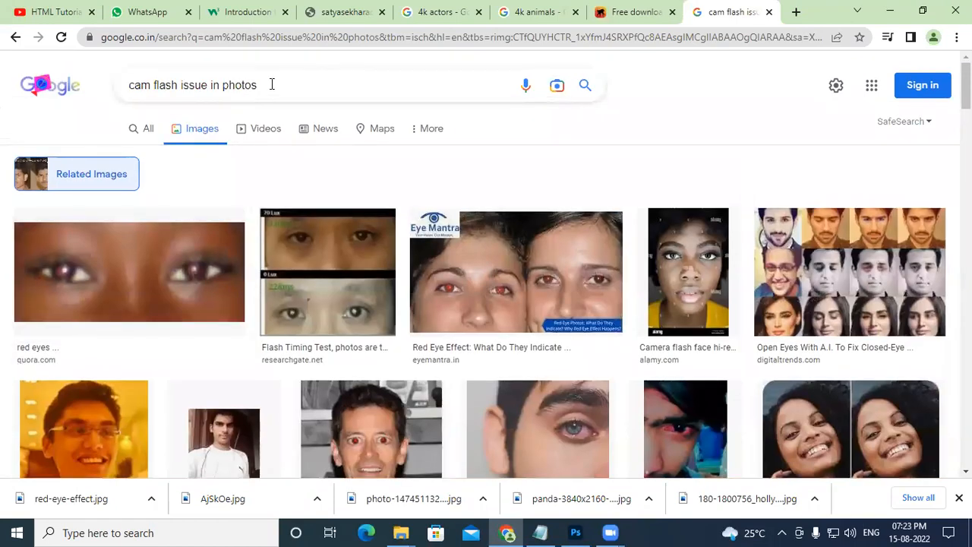
click(150, 135)
drag(286, 82, 0, 87)
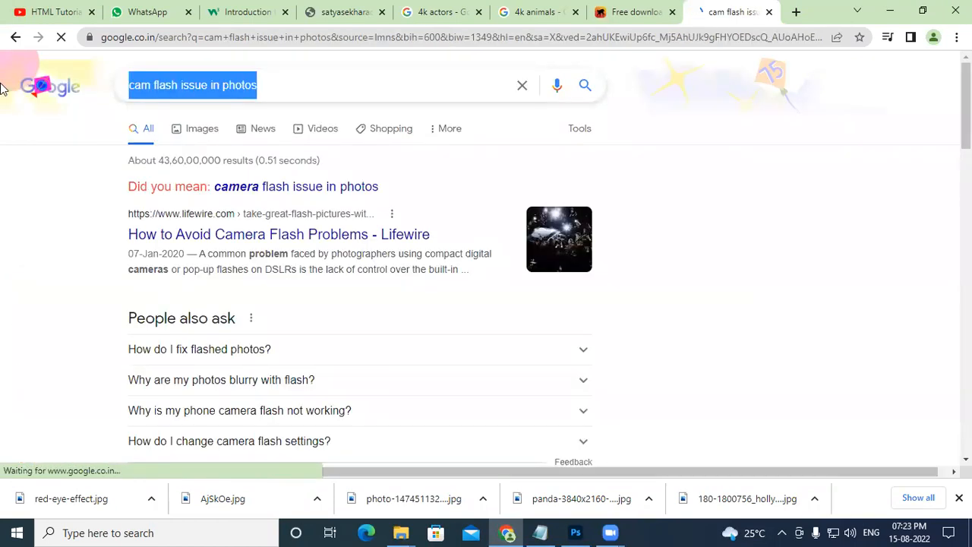
text(pho)
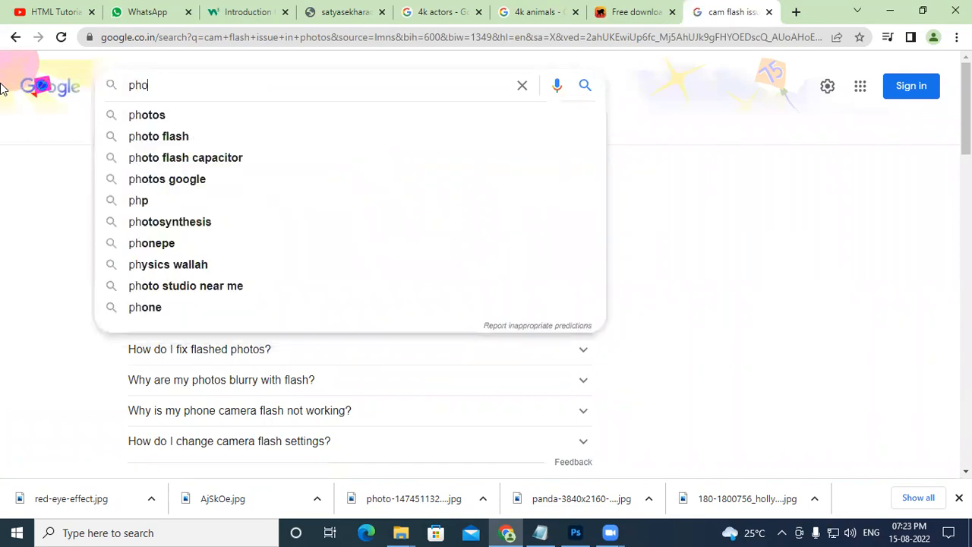
text(toshop )
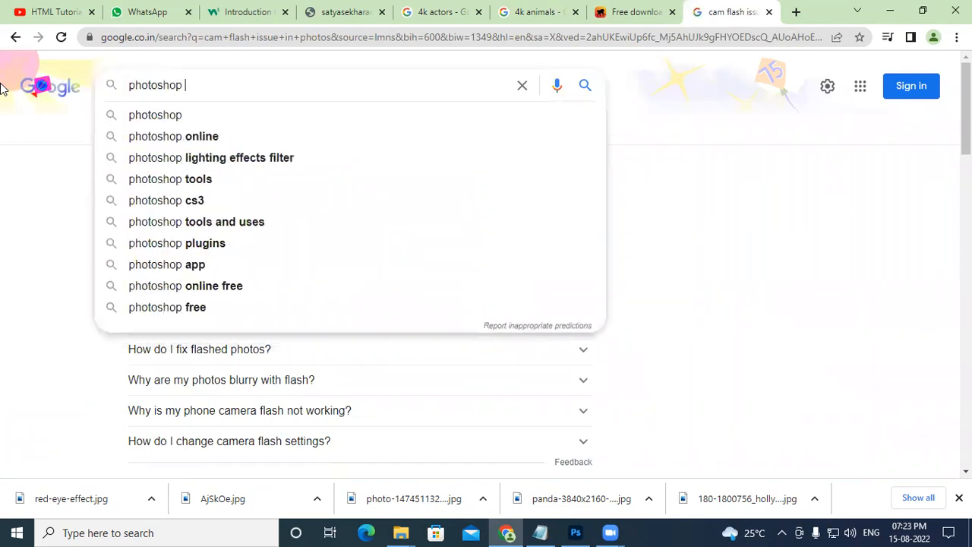
text(brushes)
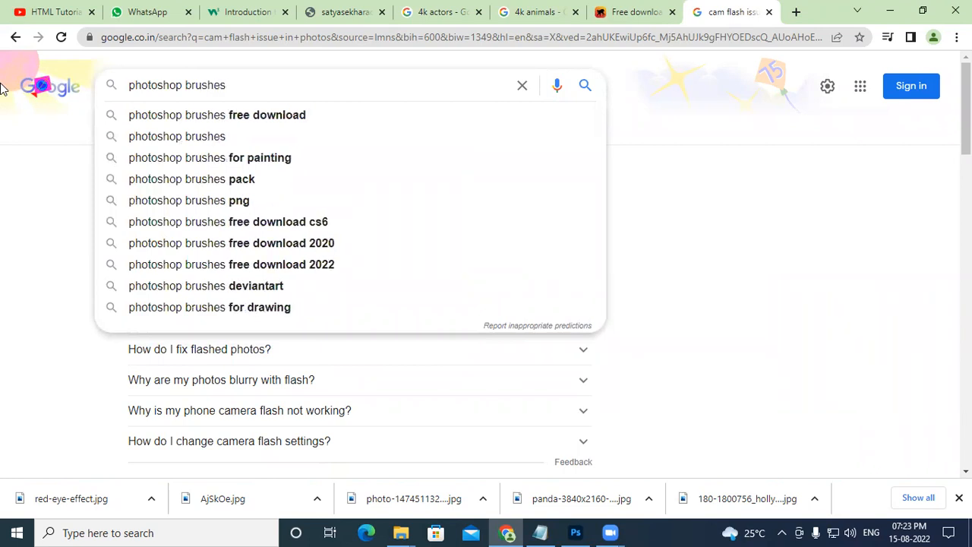
key(Return)
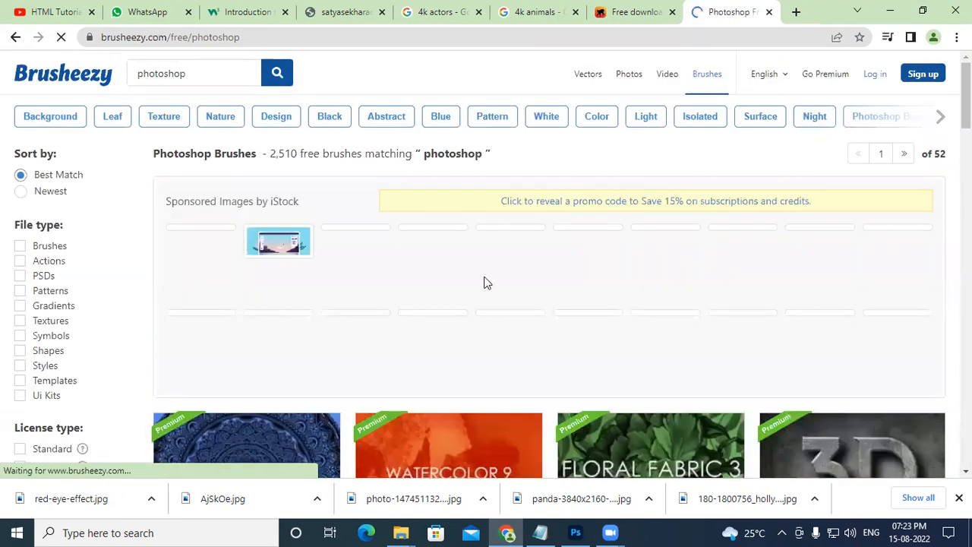
Browse the Brusheezy gallery and examine the kinds of downloadable Photoshop brush sets
scroll(607, 285, down, 4)
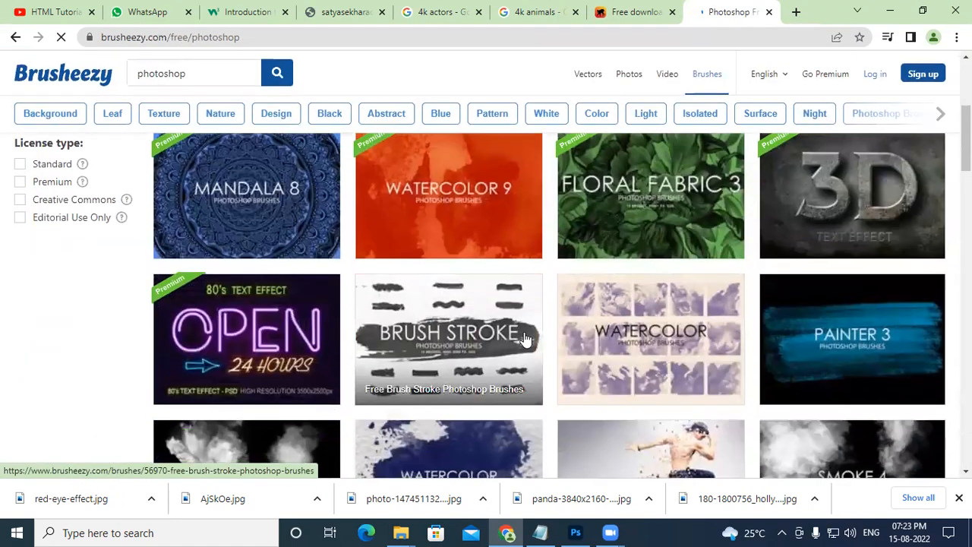
scroll(653, 346, down, 3)
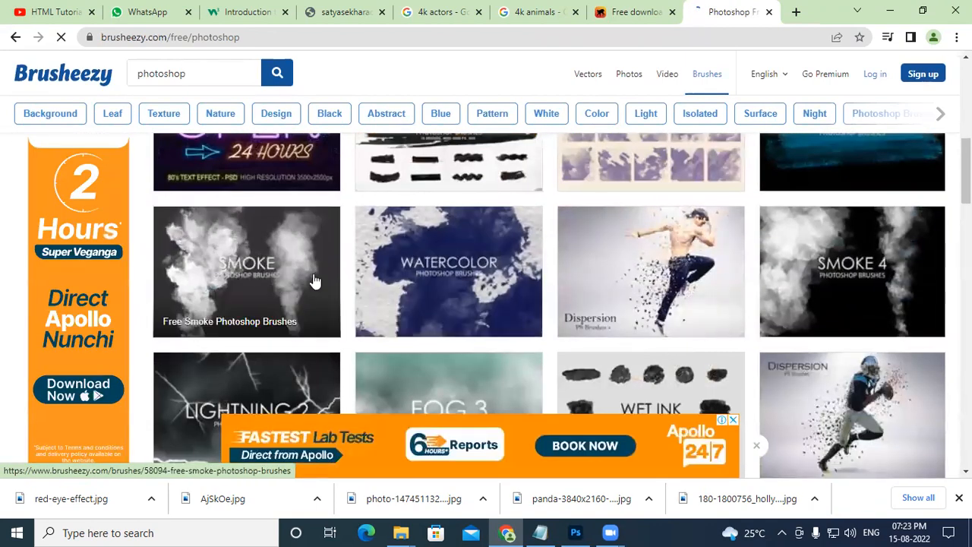
scroll(528, 275, down, 1)
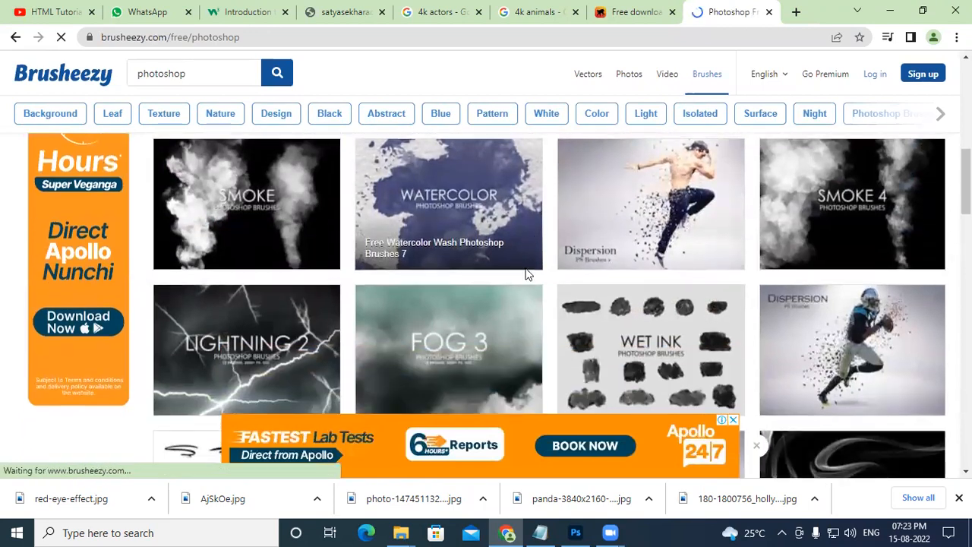
scroll(756, 339, down, 2)
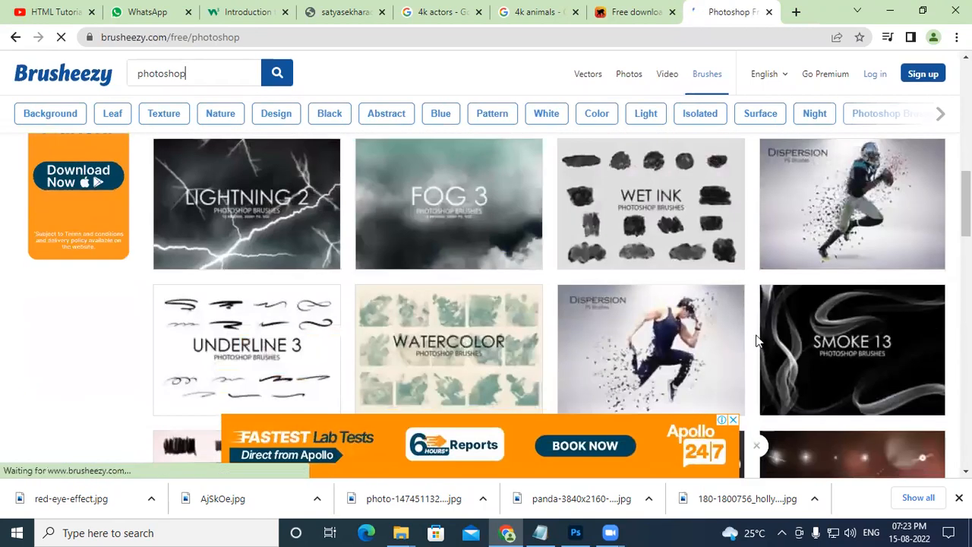
scroll(756, 340, down, 3)
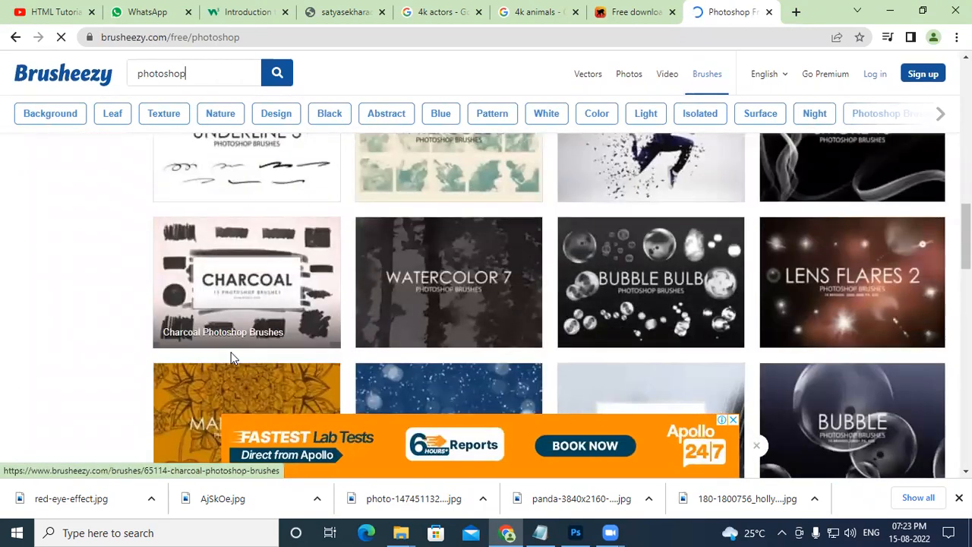
scroll(450, 276, down, 4)
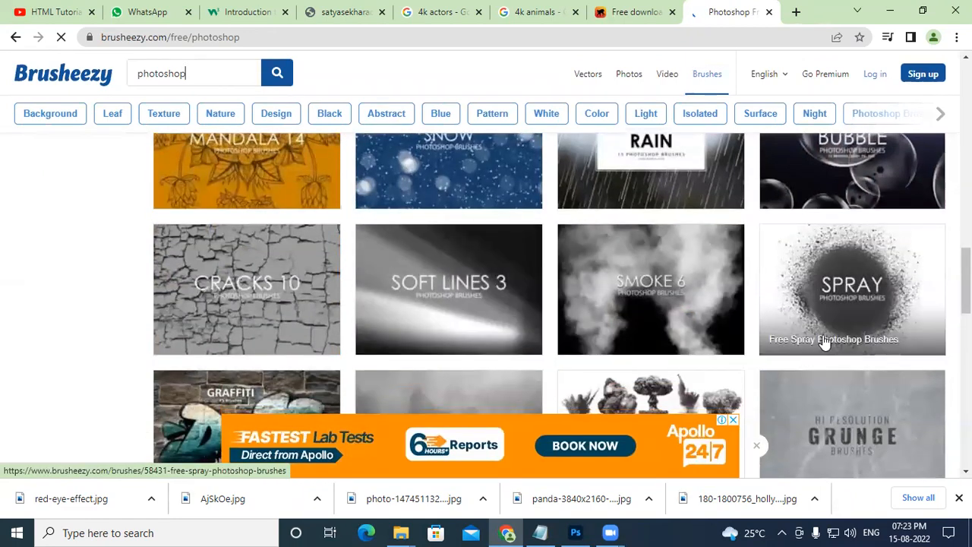
scroll(664, 285, down, 2)
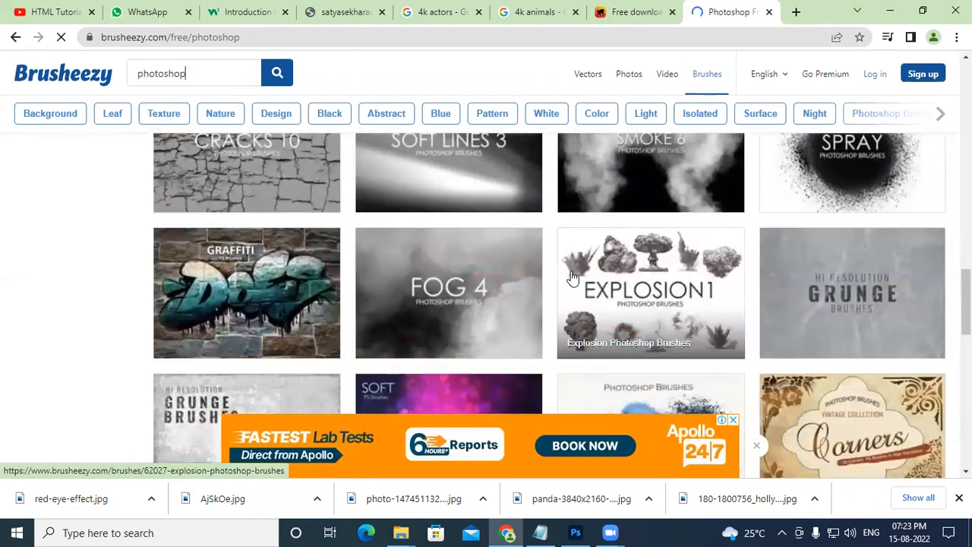
scroll(504, 271, down, 2)
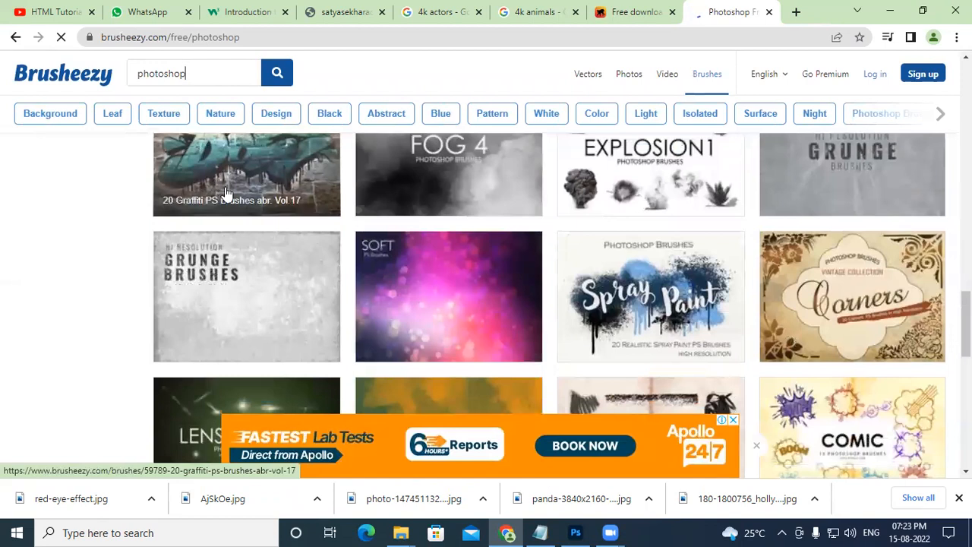
scroll(225, 192, up, 1)
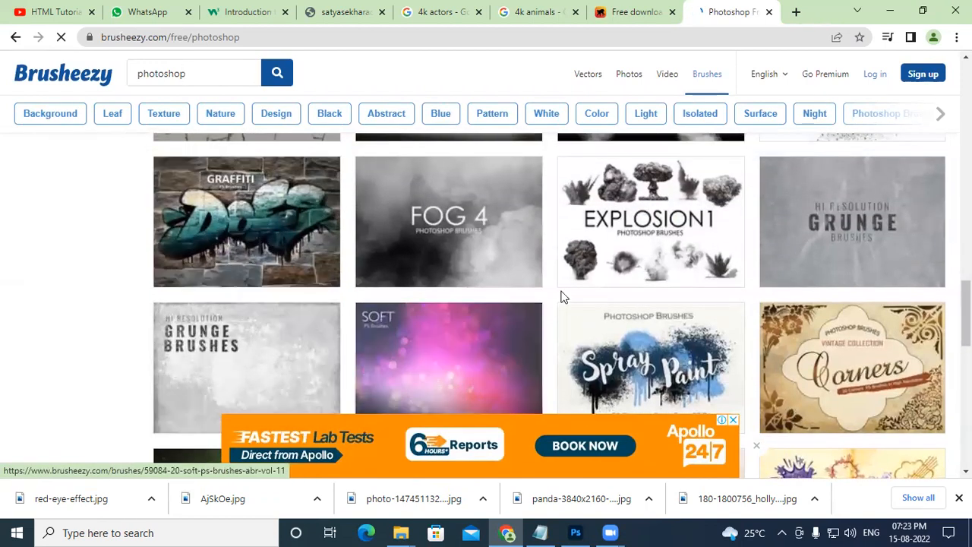
scroll(532, 298, down, 2)
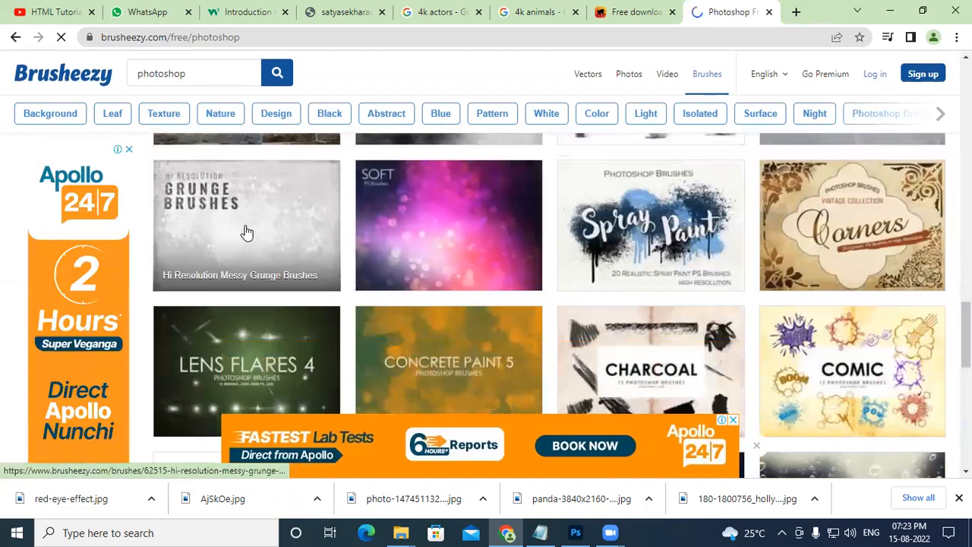
scroll(683, 250, down, 3)
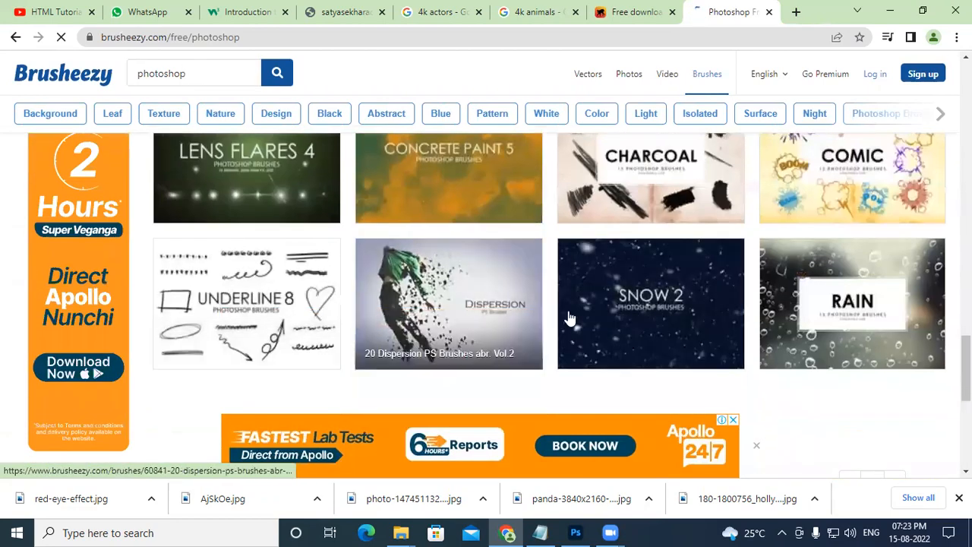
Switch back to Photoshop, open Adobe's brush download page through Get More Brushes, and close that page
click(890, 11)
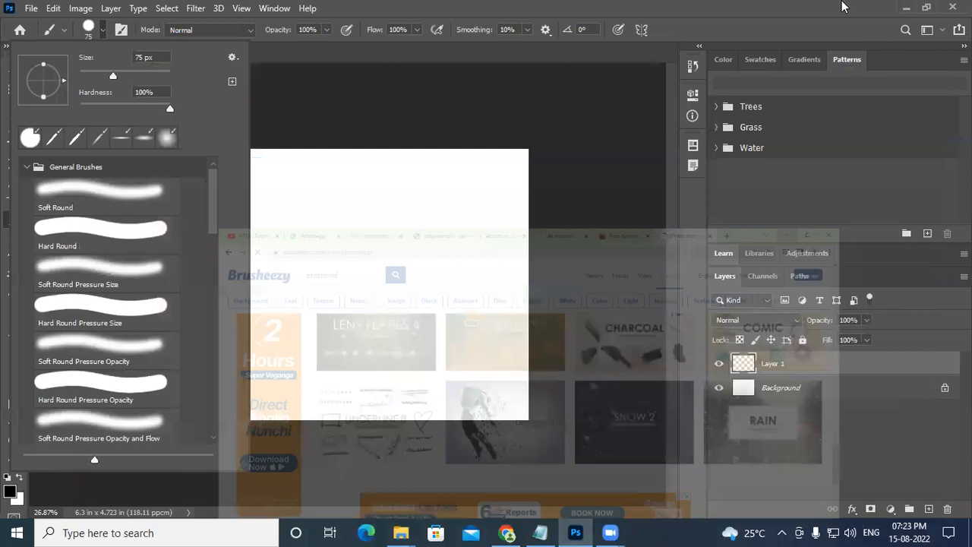
click(233, 60)
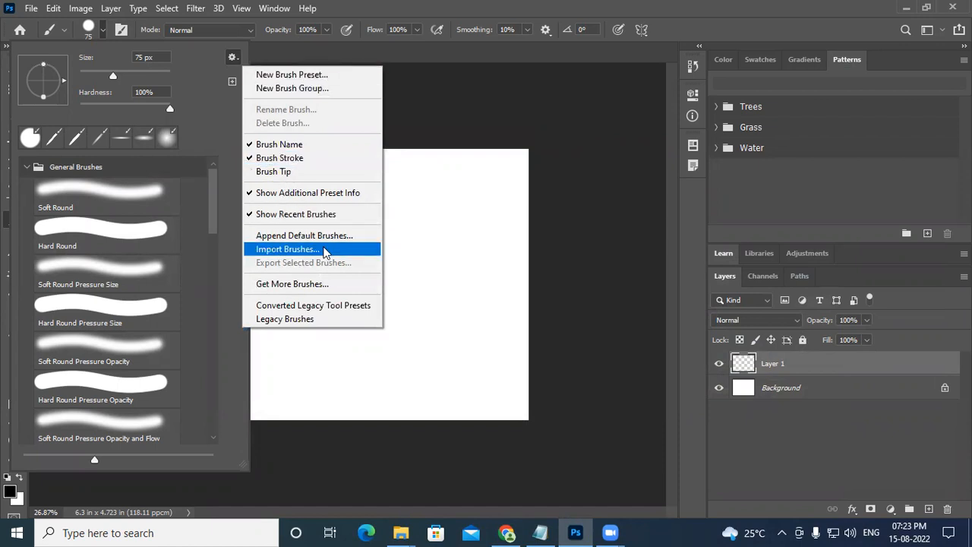
click(298, 284)
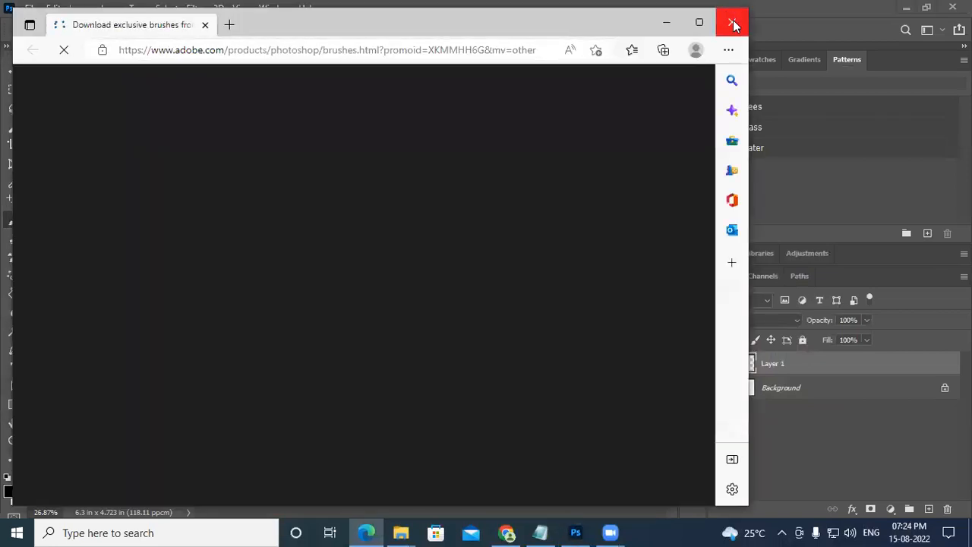
click(731, 24)
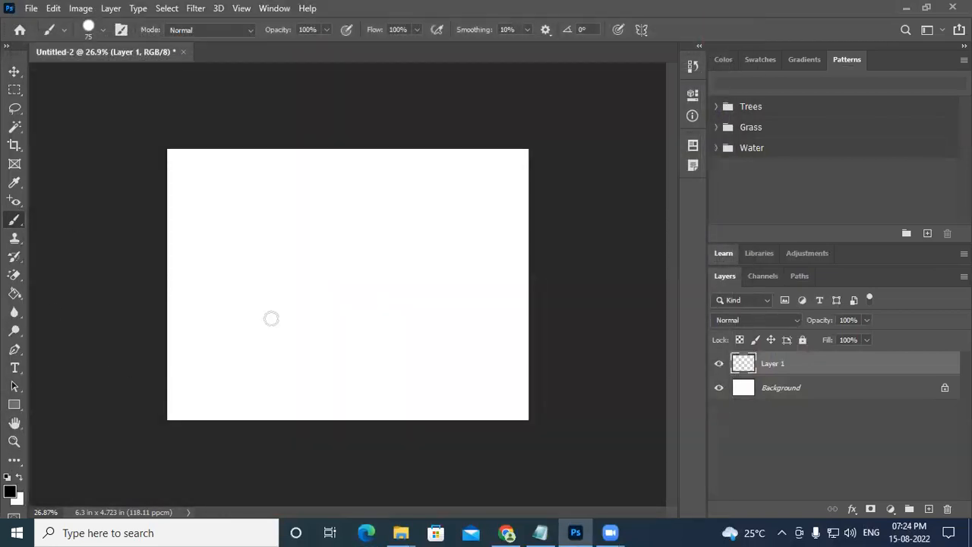
Look at the Brush Settings and collapse them, and open New Brush Group from the brush preset options and dismiss it
click(120, 30)
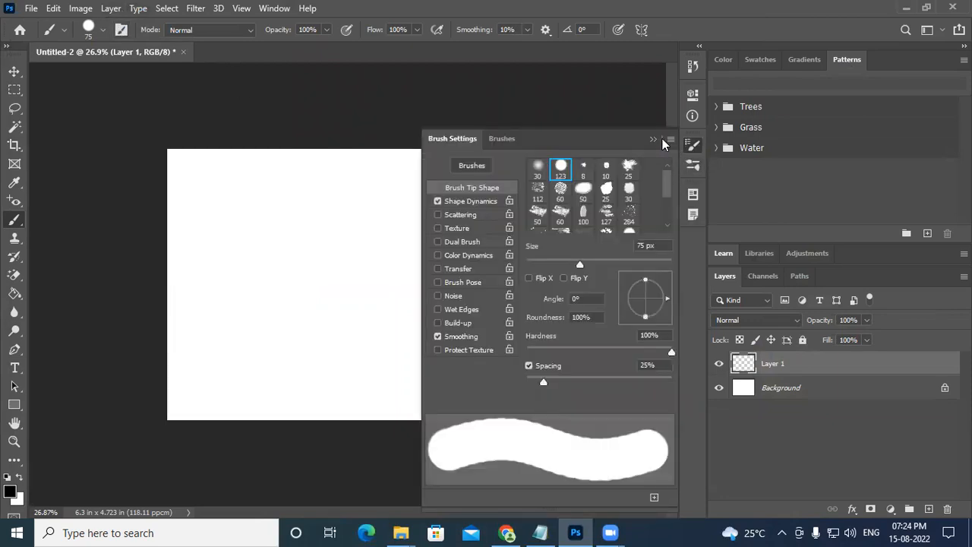
click(652, 139)
click(101, 30)
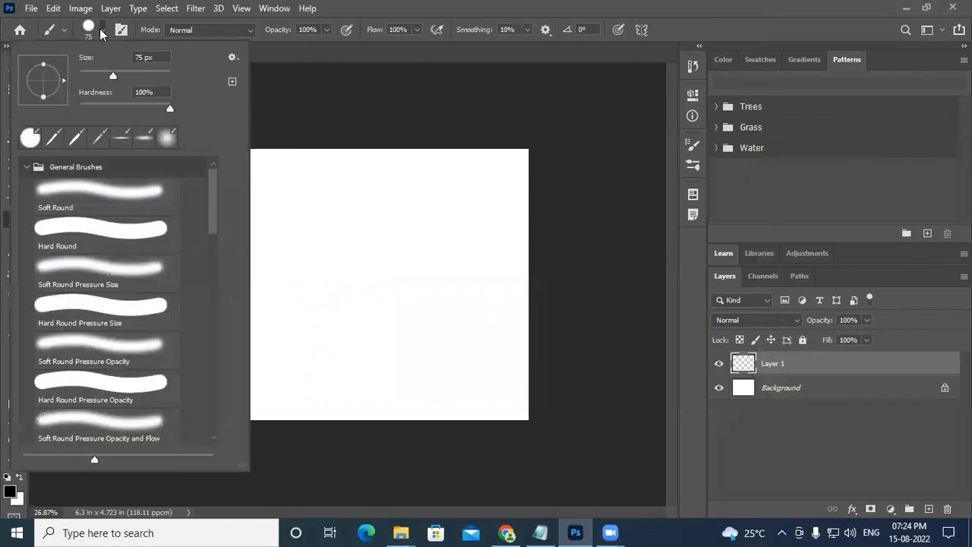
click(233, 57)
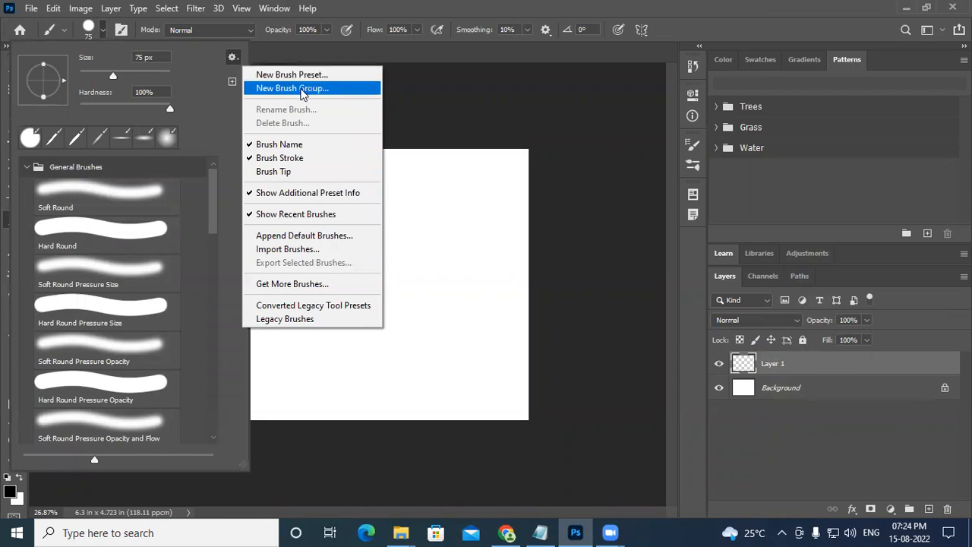
click(301, 90)
click(614, 186)
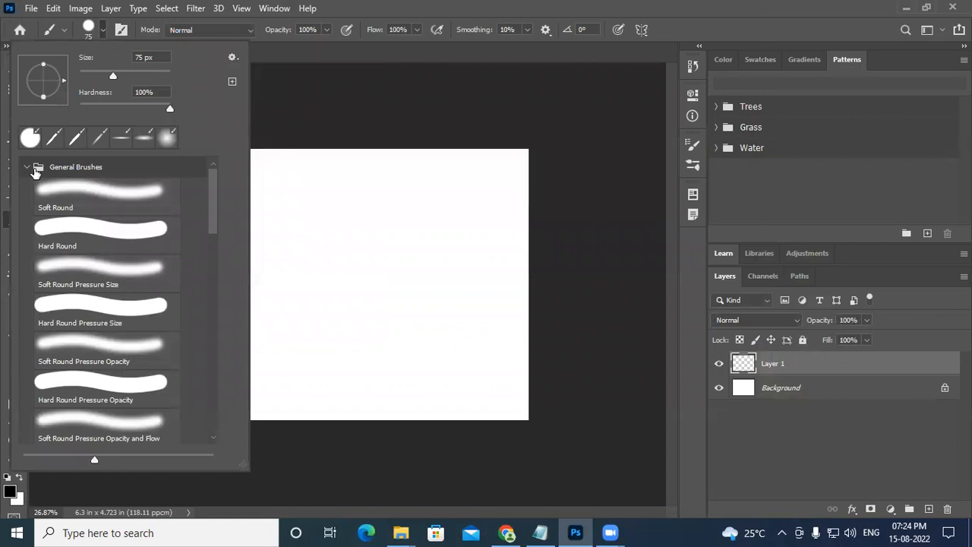
Examine the brush preset picker's options for display, import and legacy brushes, and close the picker
click(232, 57)
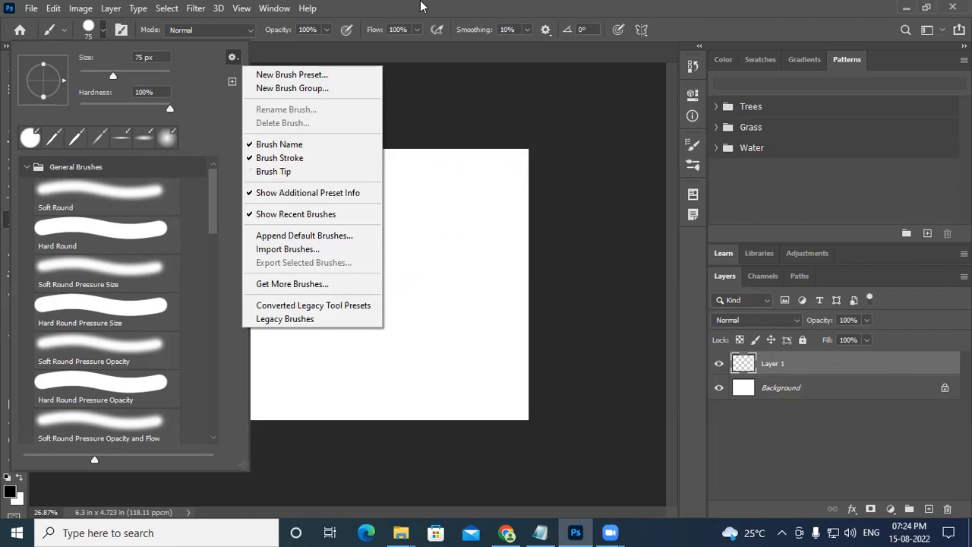
click(422, 7)
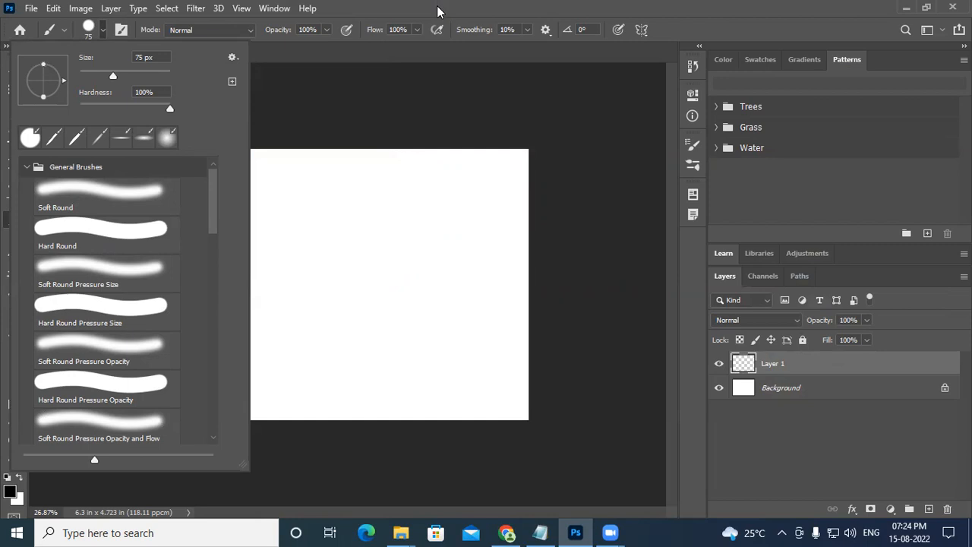
click(437, 10)
click(100, 29)
click(423, 6)
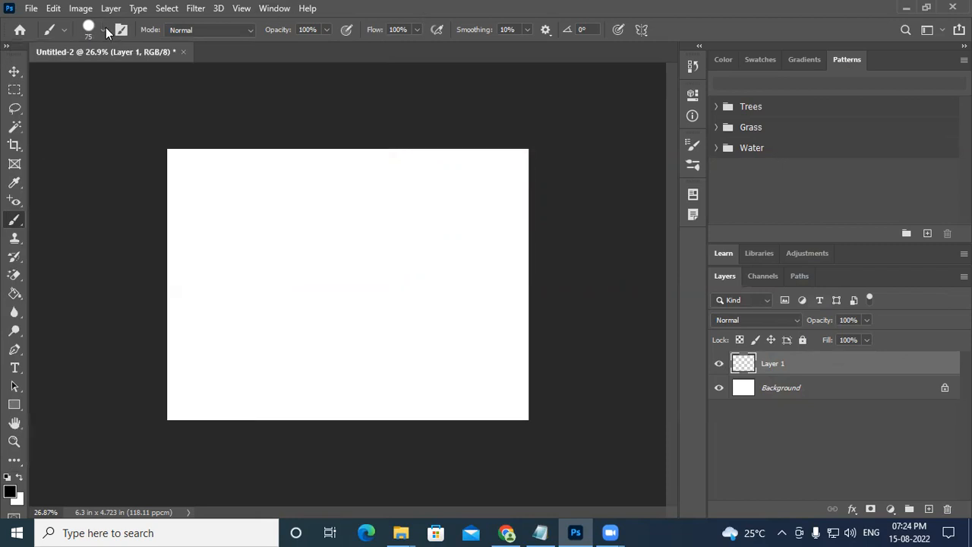
Compare the Soft Round and Hard Round presets in General Brushes and choose Soft Round as the brush
click(105, 29)
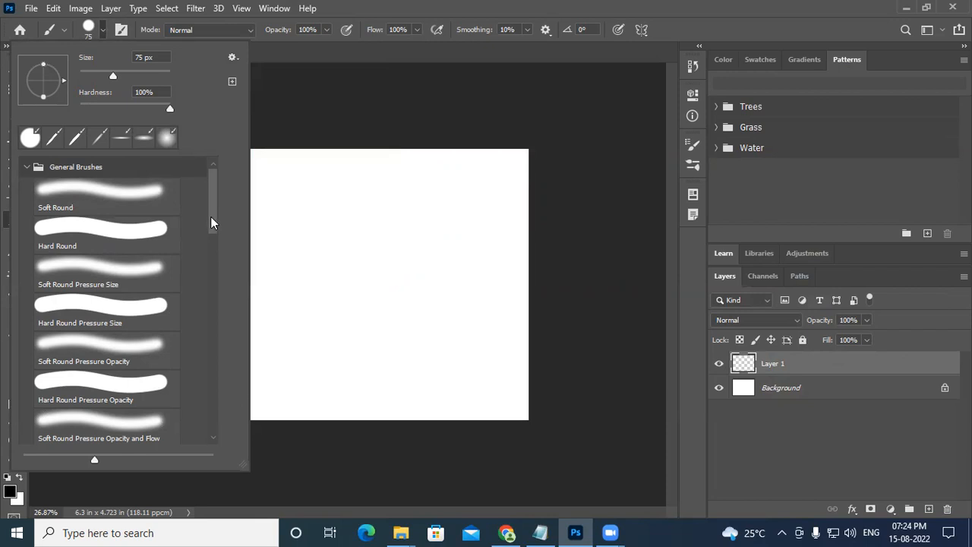
scroll(212, 223, down, 3)
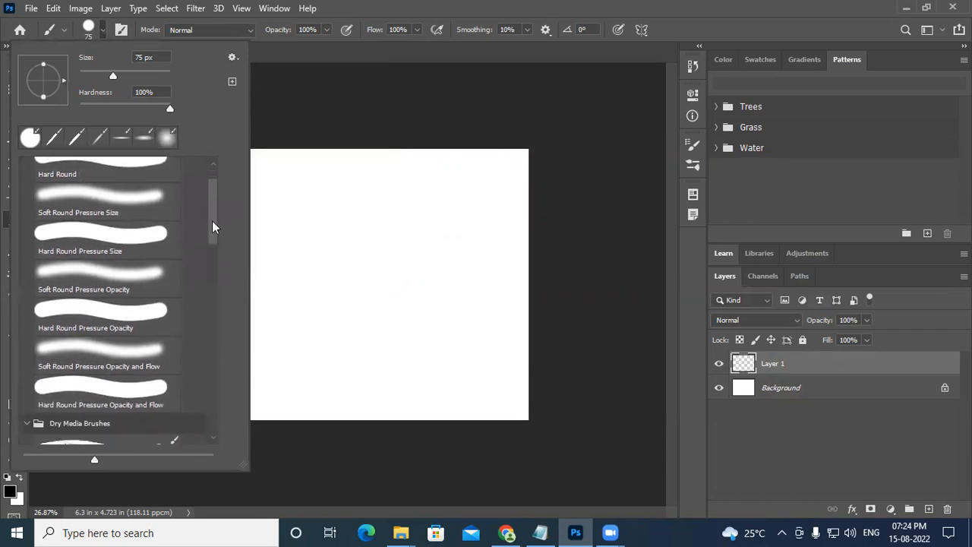
scroll(212, 222, up, 3)
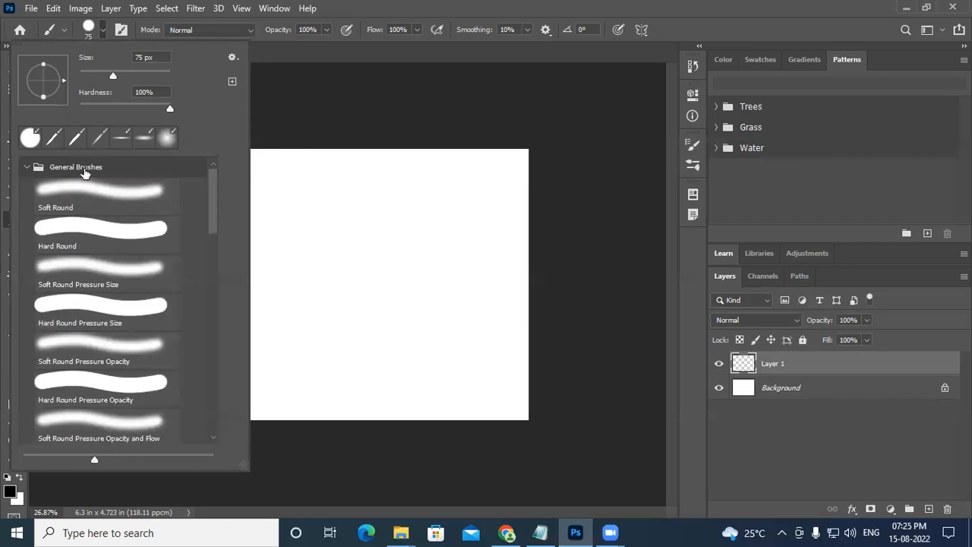
click(102, 200)
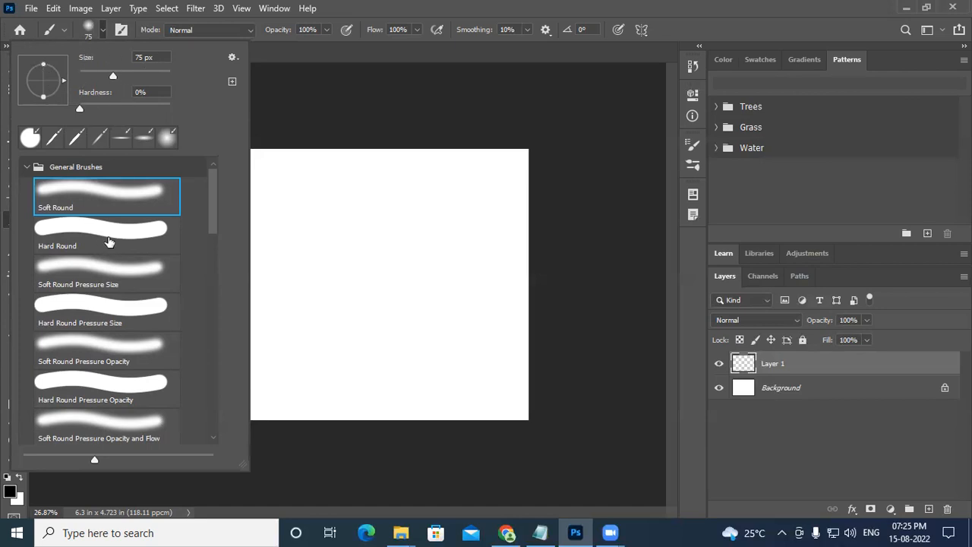
click(120, 244)
click(111, 205)
click(100, 232)
click(110, 206)
click(109, 229)
click(116, 196)
click(113, 231)
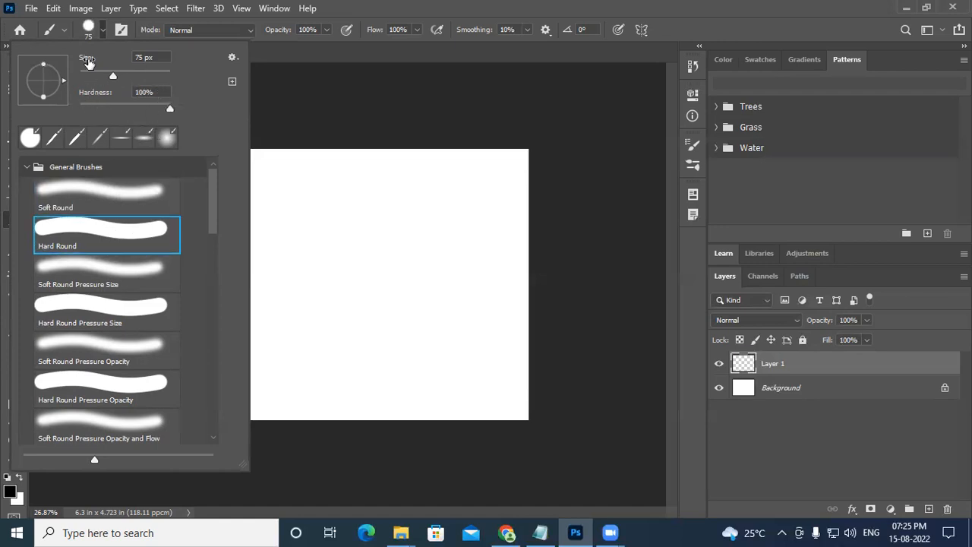
click(125, 193)
click(103, 224)
click(126, 191)
click(130, 233)
click(125, 194)
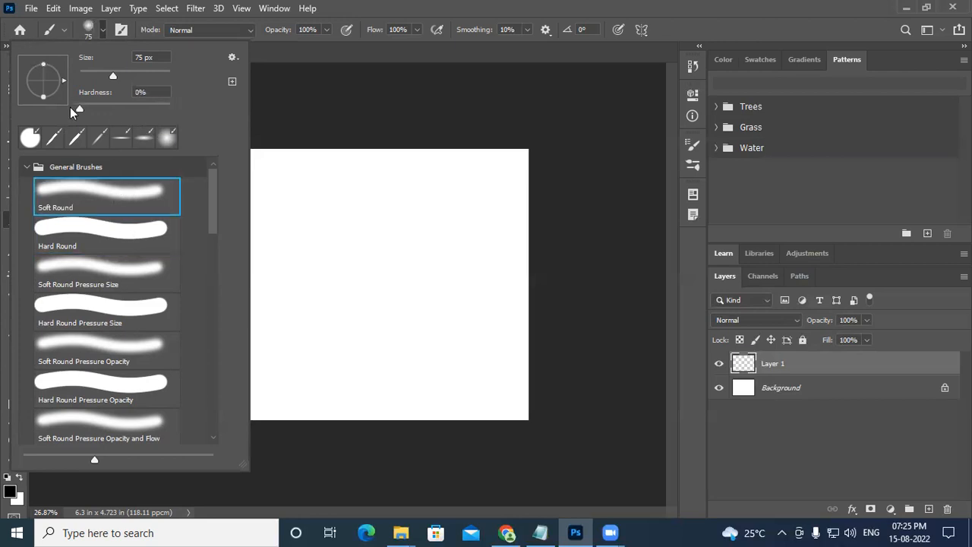
click(90, 228)
click(93, 193)
click(473, 6)
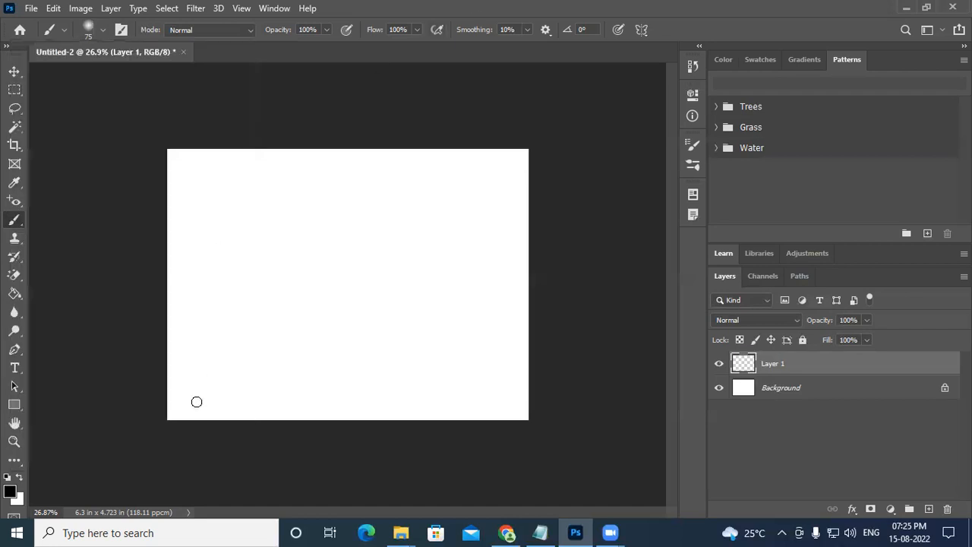
Set the foreground colour to red f50d0d and paint a vertical Soft Round stroke along the canvas's left side
click(9, 491)
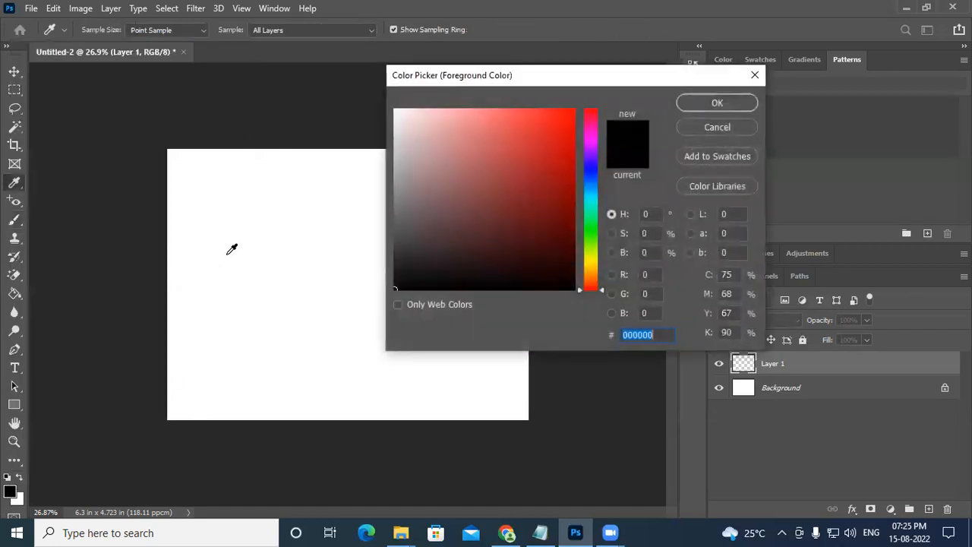
click(566, 115)
click(705, 105)
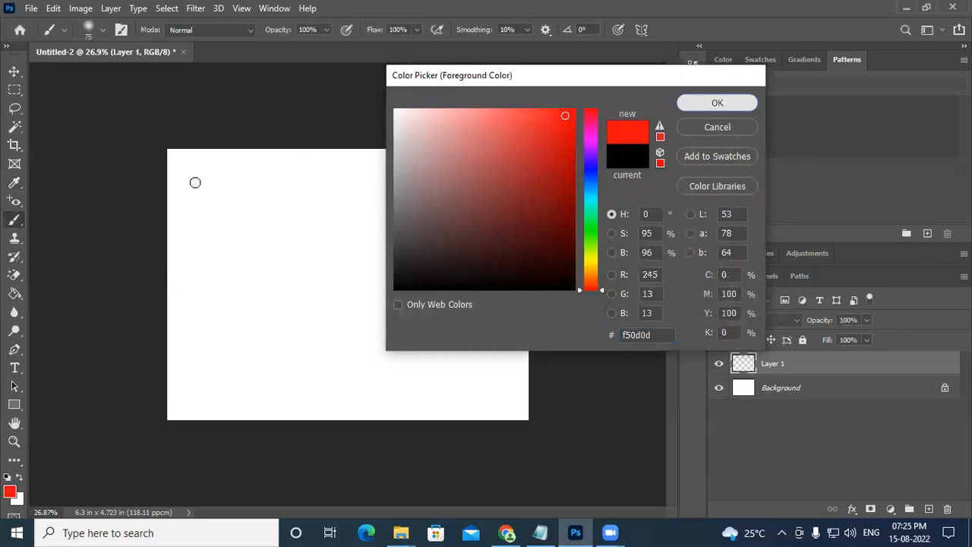
drag(208, 180, 201, 361)
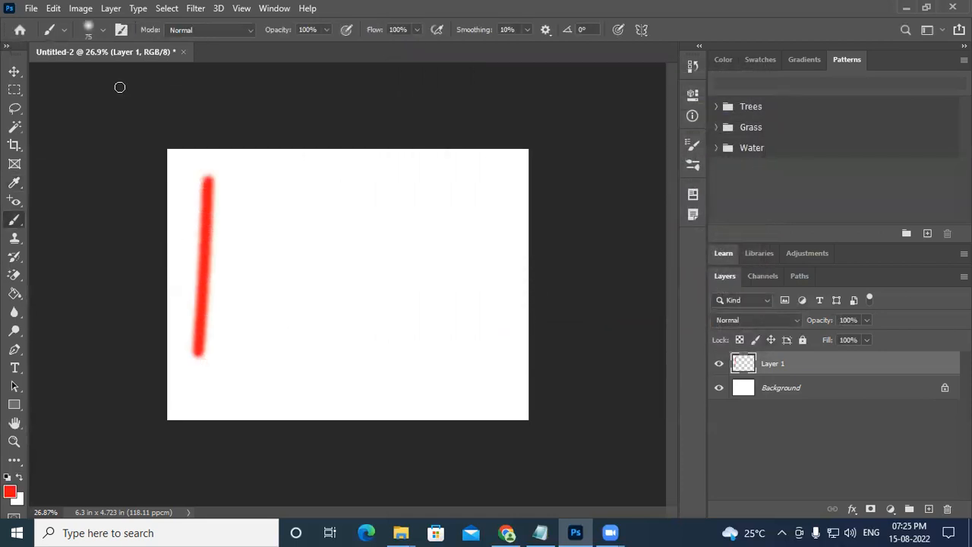
Choose the Hard Round preset, paint a second vertical red stroke right of the soft one, and compare their edges up close
click(99, 28)
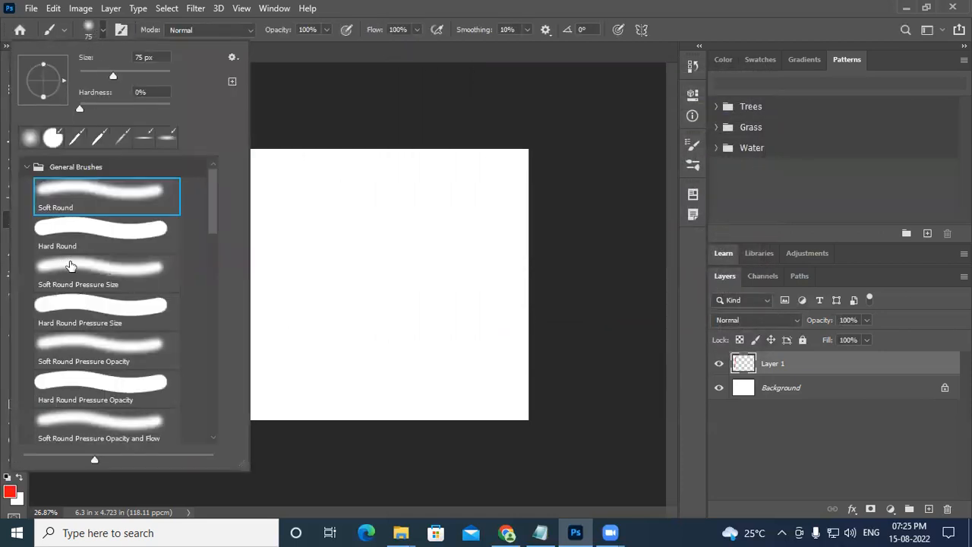
click(85, 237)
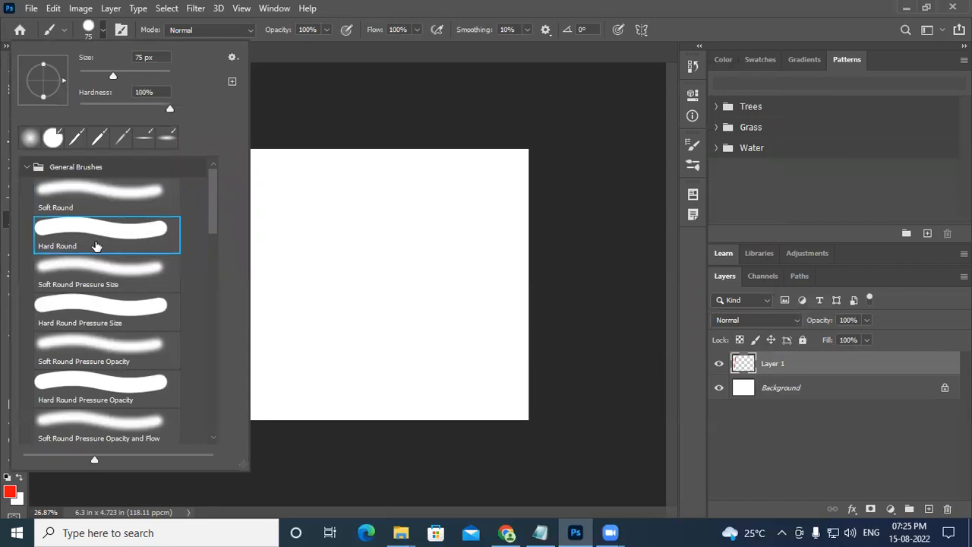
click(546, 6)
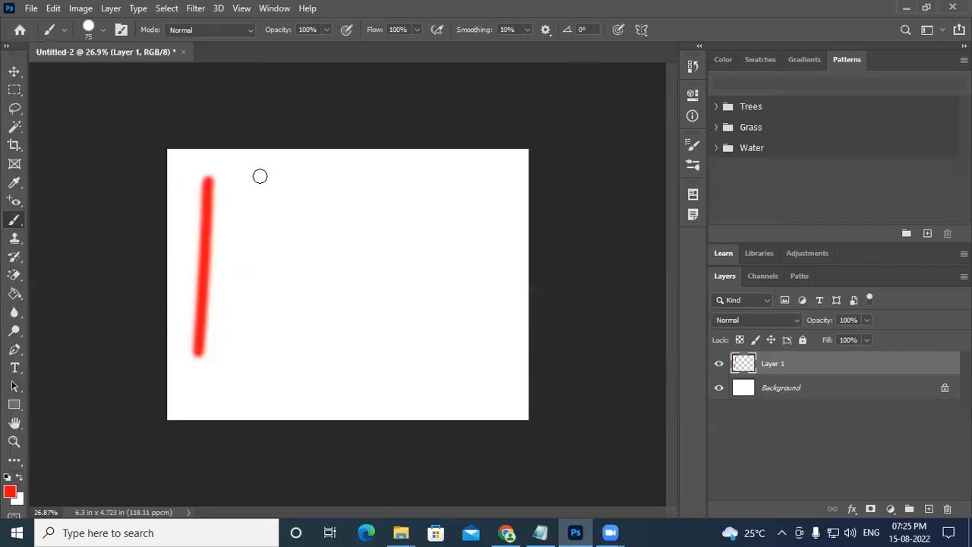
drag(260, 176, 236, 363)
scroll(226, 306, up, 4)
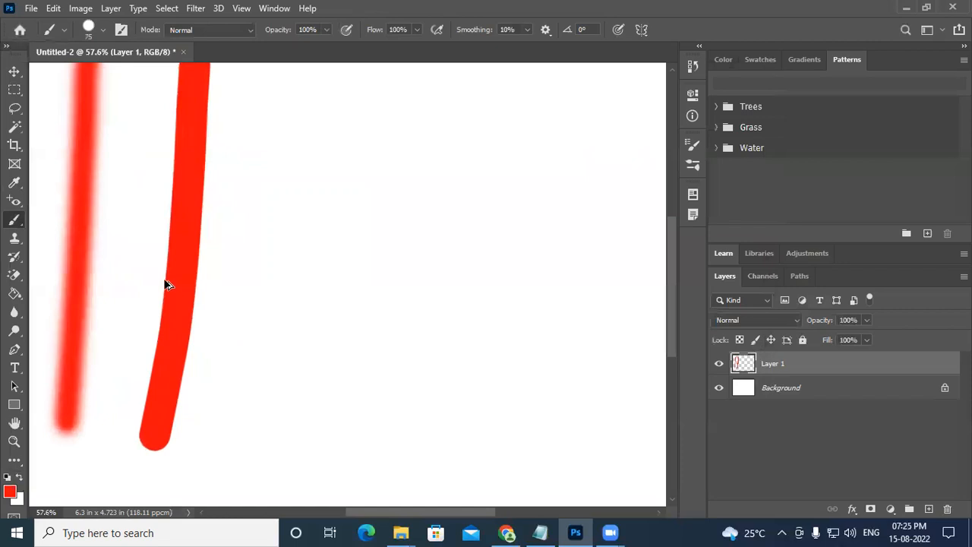
scroll(173, 303, up, 1)
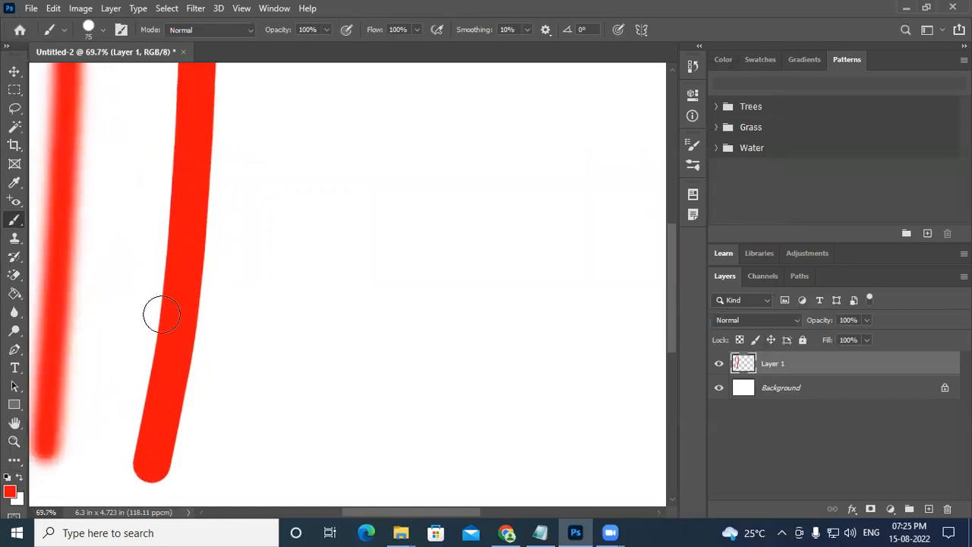
drag(141, 311, 184, 322)
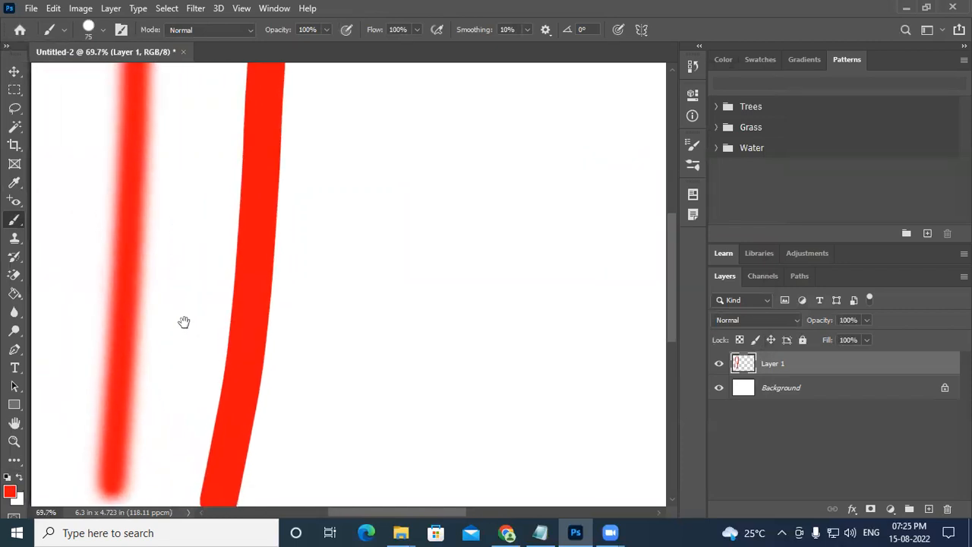
Step through the first General Brushes presets and choose Hard Round Pressure Size
click(105, 32)
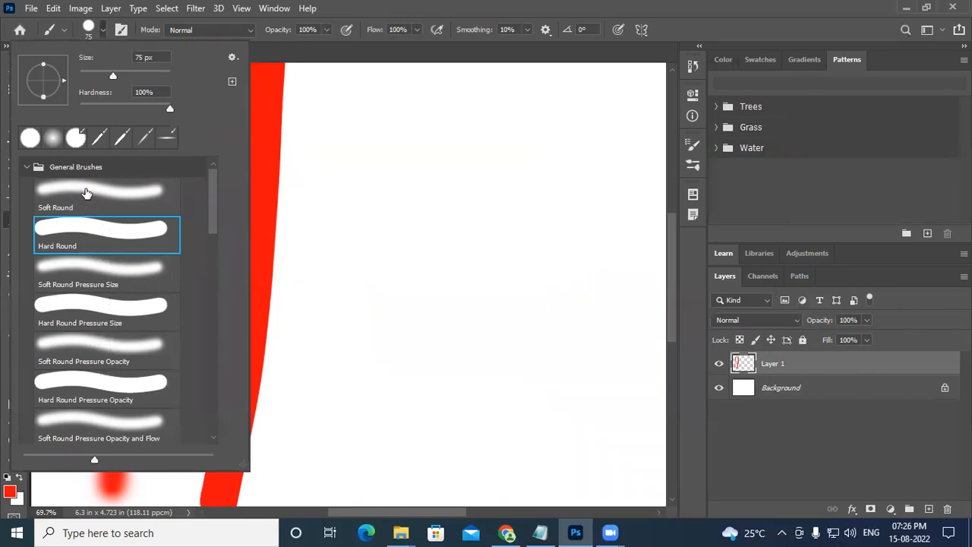
click(64, 195)
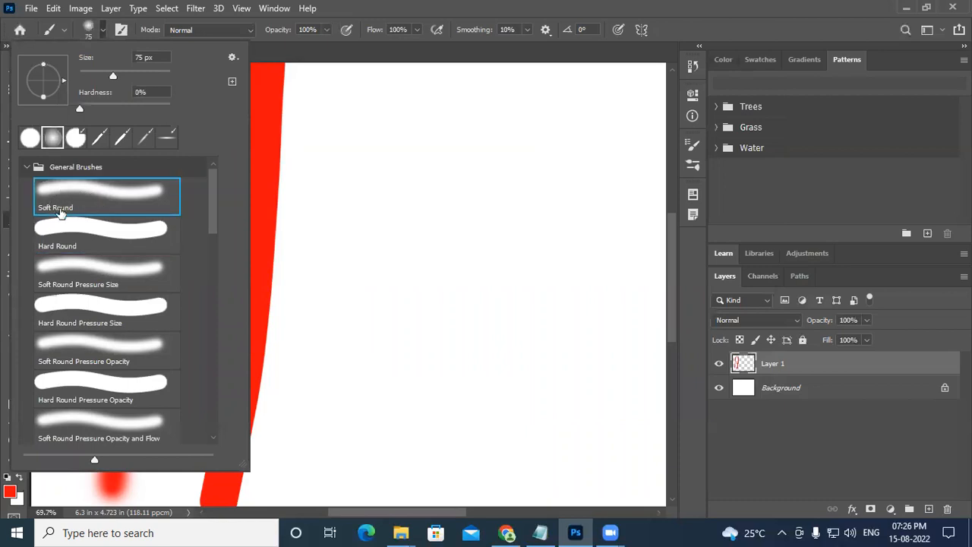
click(103, 237)
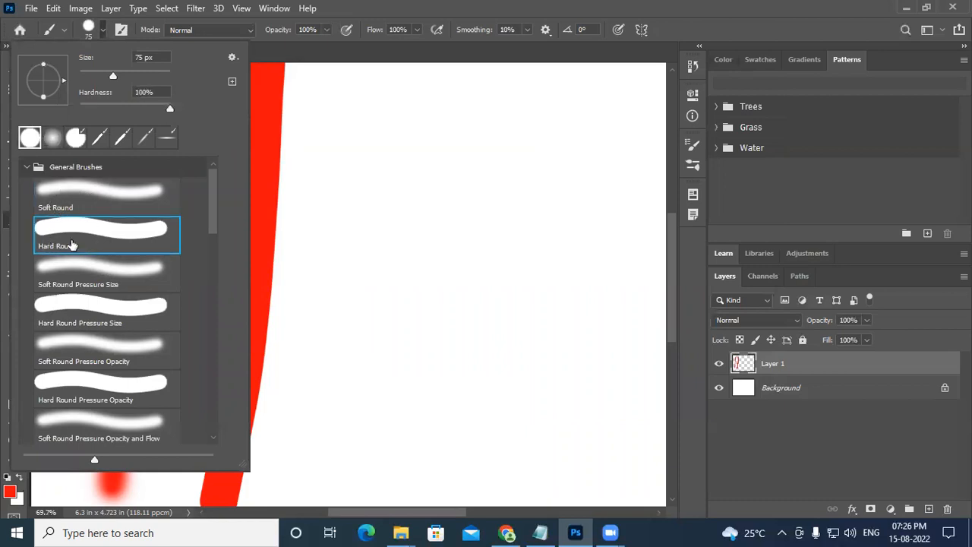
click(107, 278)
click(107, 305)
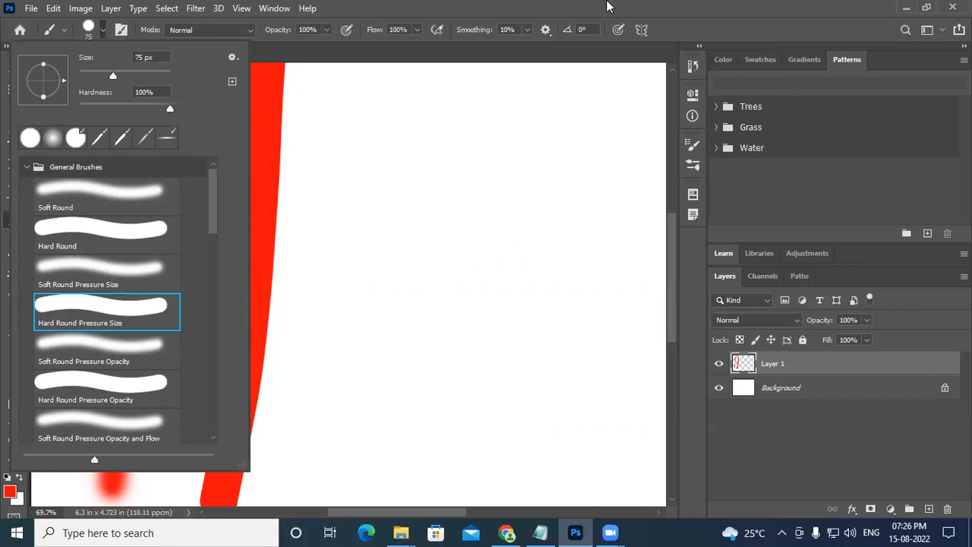
click(604, 3)
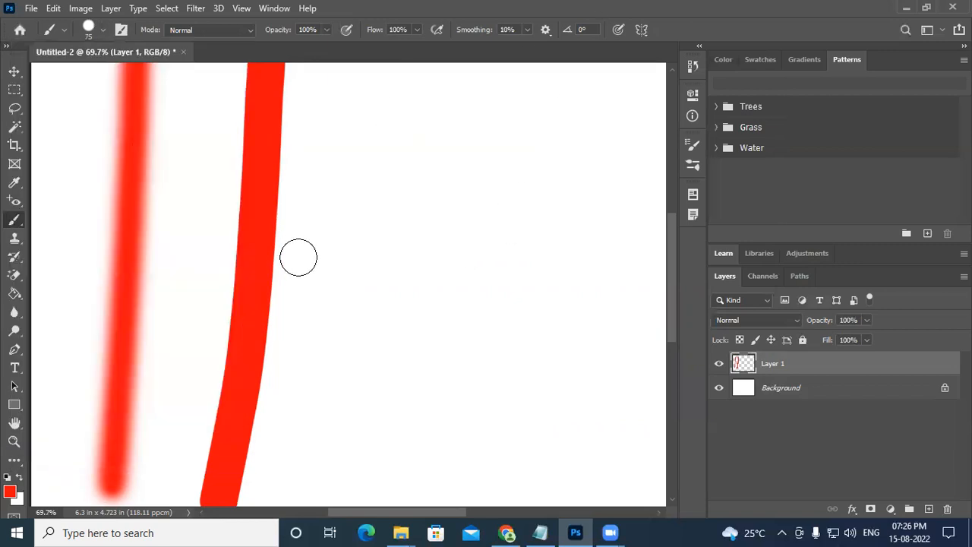
Draw an open four-point curved path with the Pen Tool right of the strokes, arching over and hooking upward at its end
scroll(312, 277, right, 2)
key(ctrl+0)
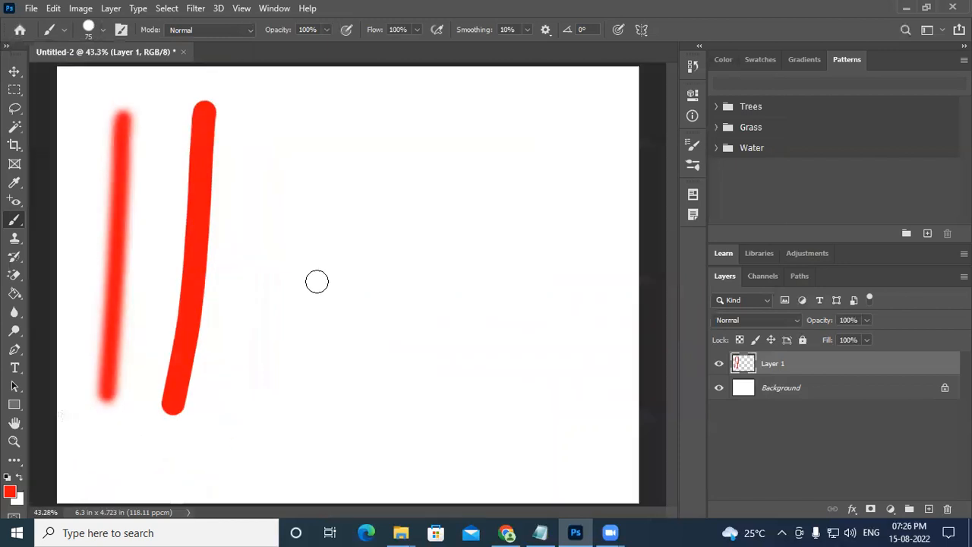
click(13, 351)
drag(286, 433, 308, 379)
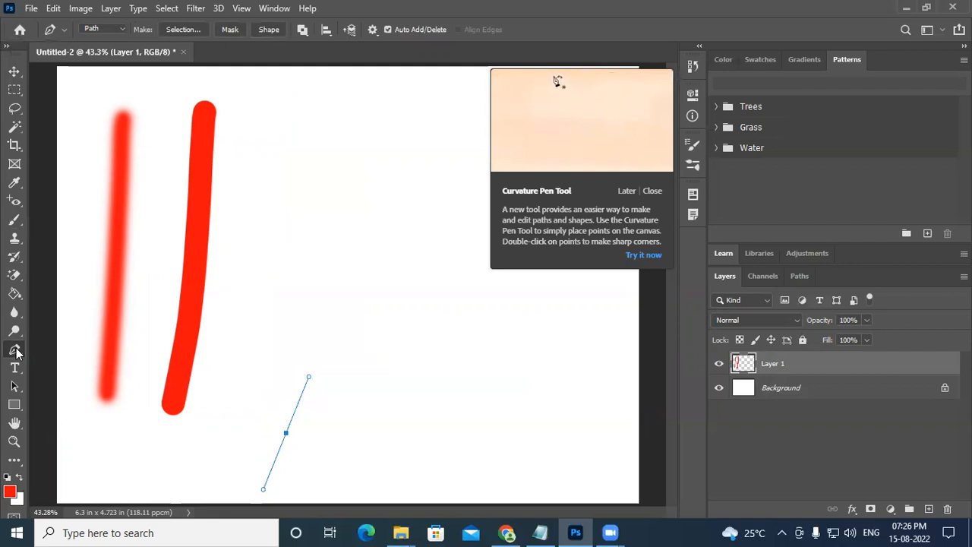
drag(385, 293, 470, 276)
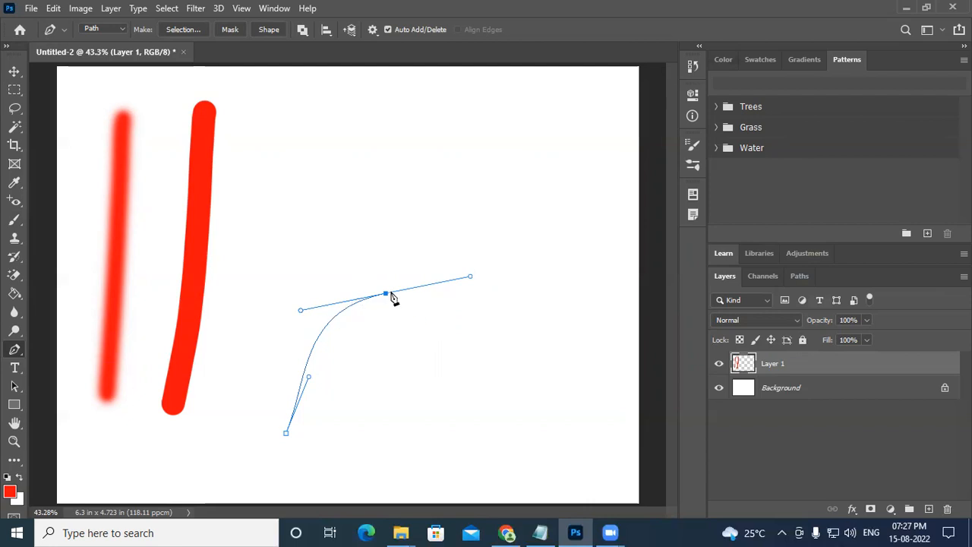
drag(542, 383, 485, 471)
drag(573, 490, 557, 439)
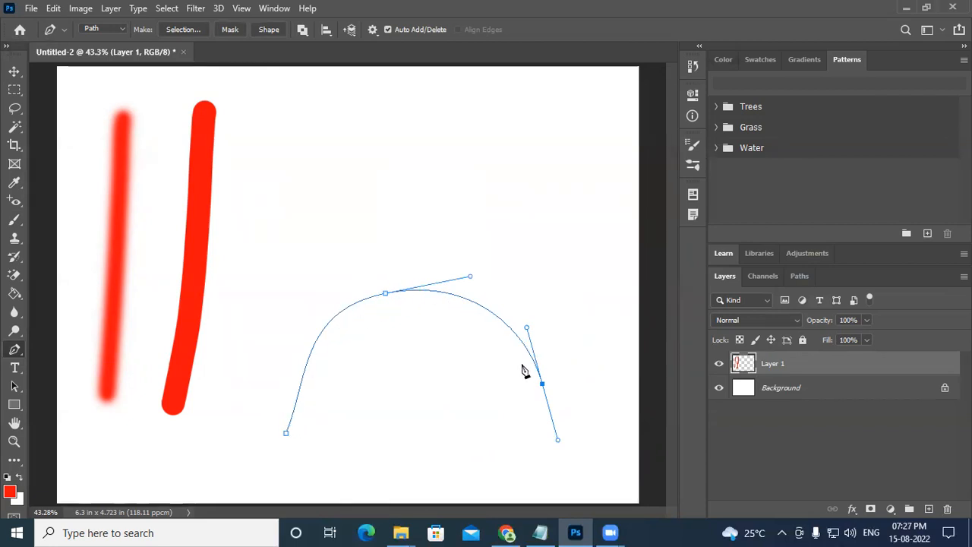
drag(598, 268, 527, 180)
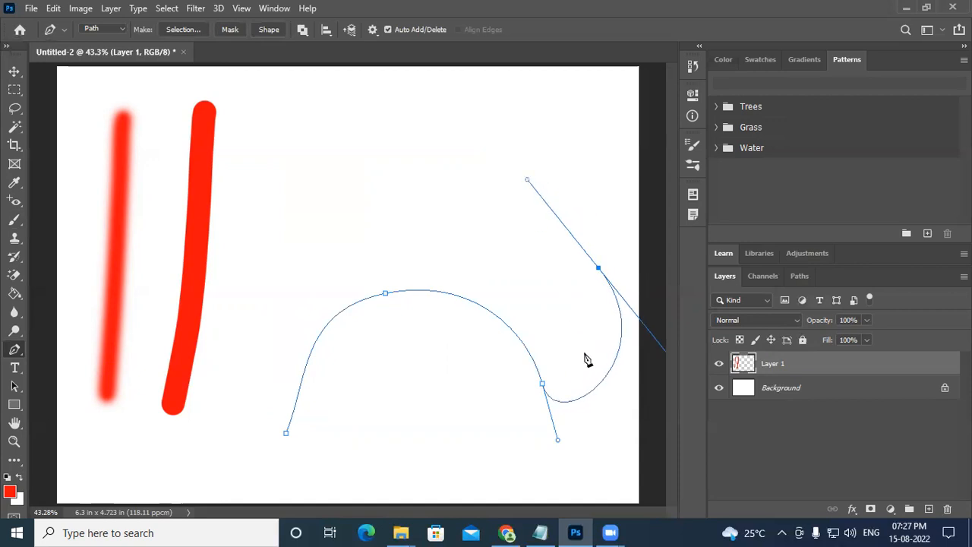
Return to the Brush Tool and choose the Soft Round Pressure Size preset
click(16, 219)
click(87, 32)
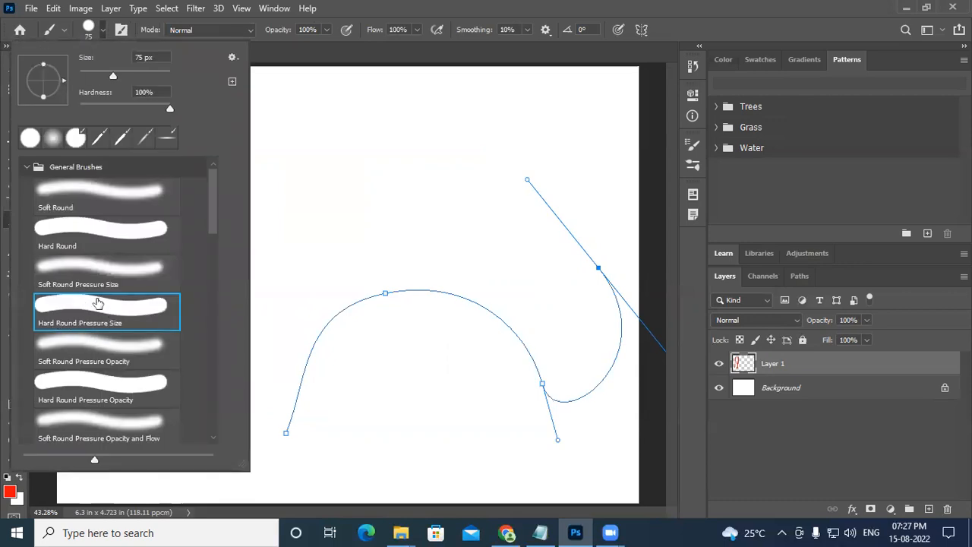
click(76, 281)
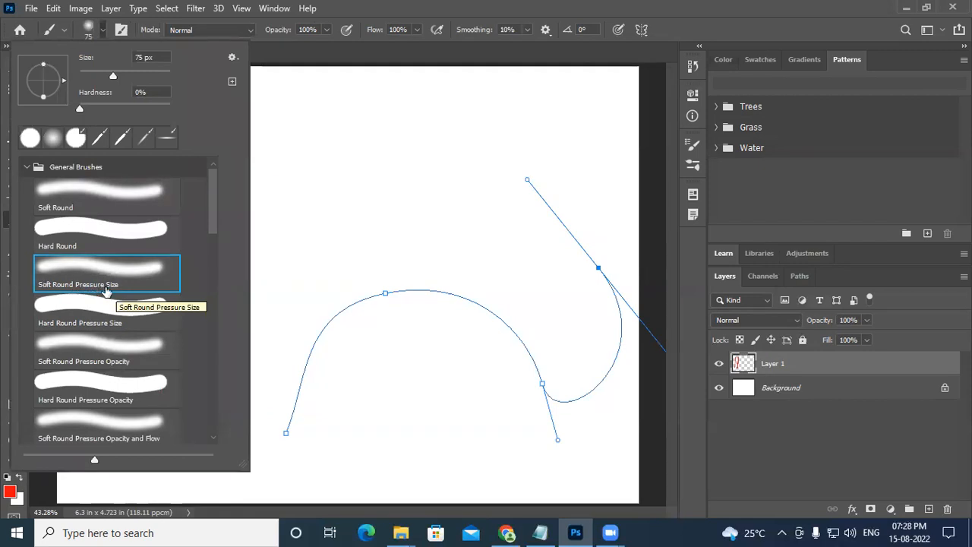
Stroke the curved path right of the red strokes with the Brush tool and Simulate Pressure enabled
click(380, 3)
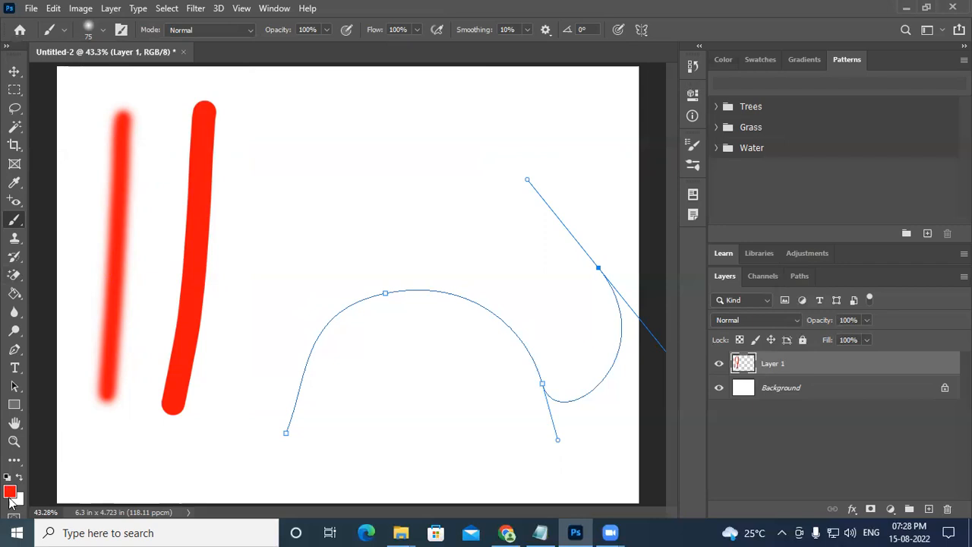
click(13, 350)
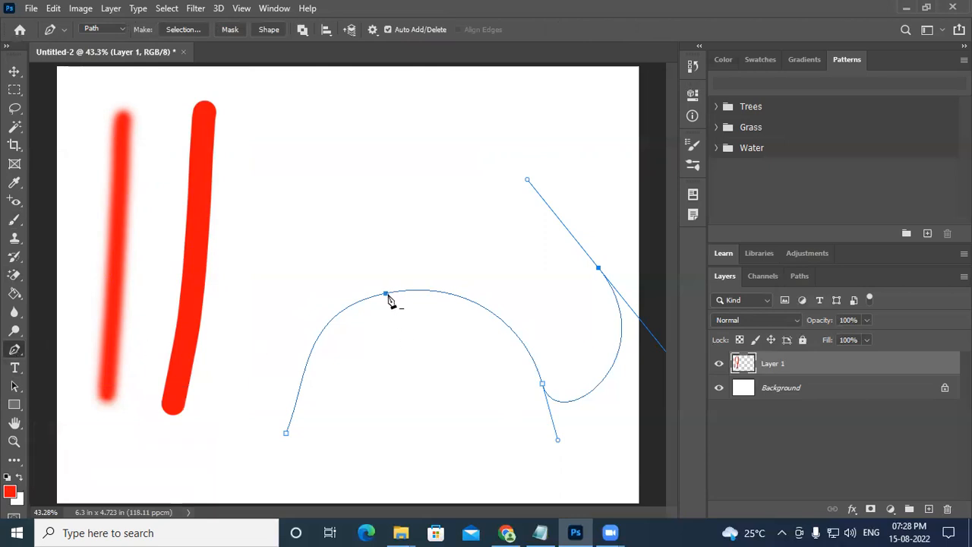
click(414, 292)
right_click(416, 298)
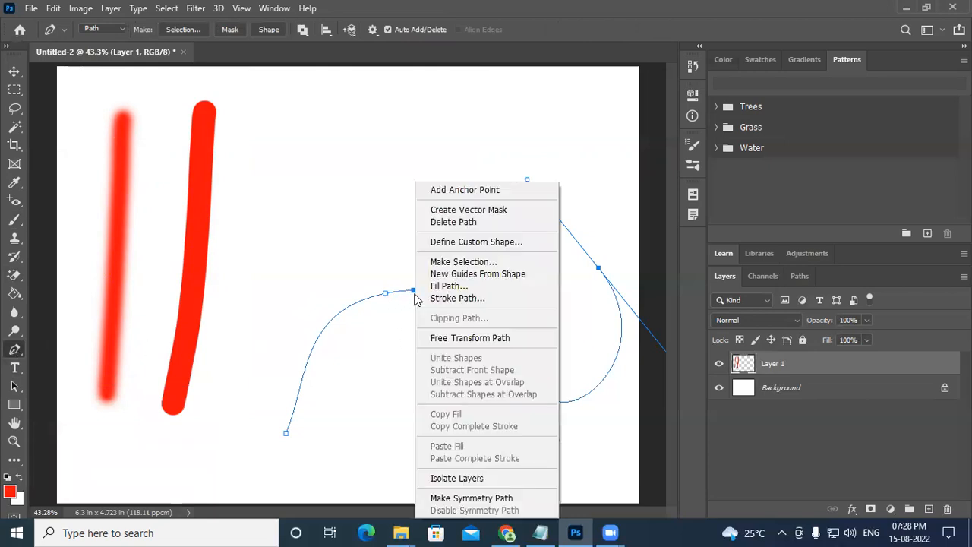
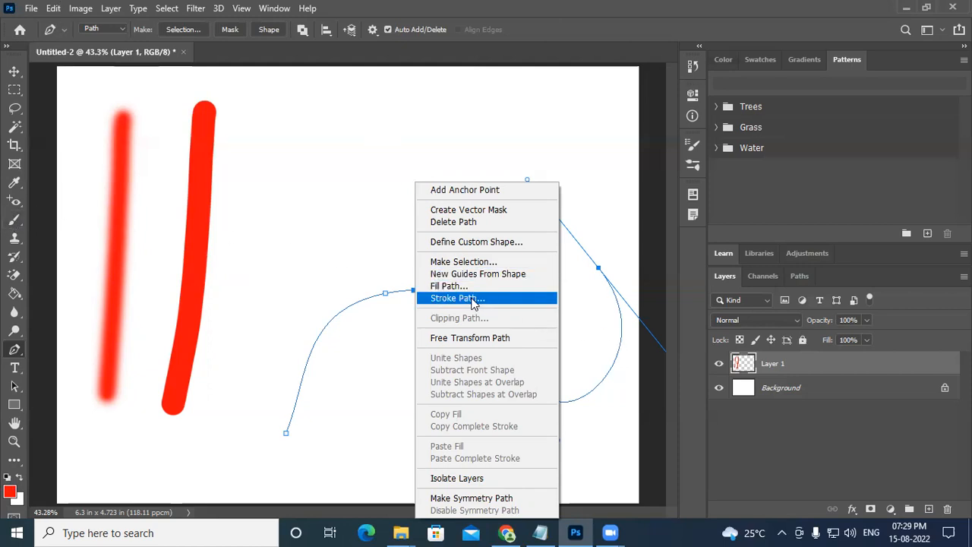
click(459, 299)
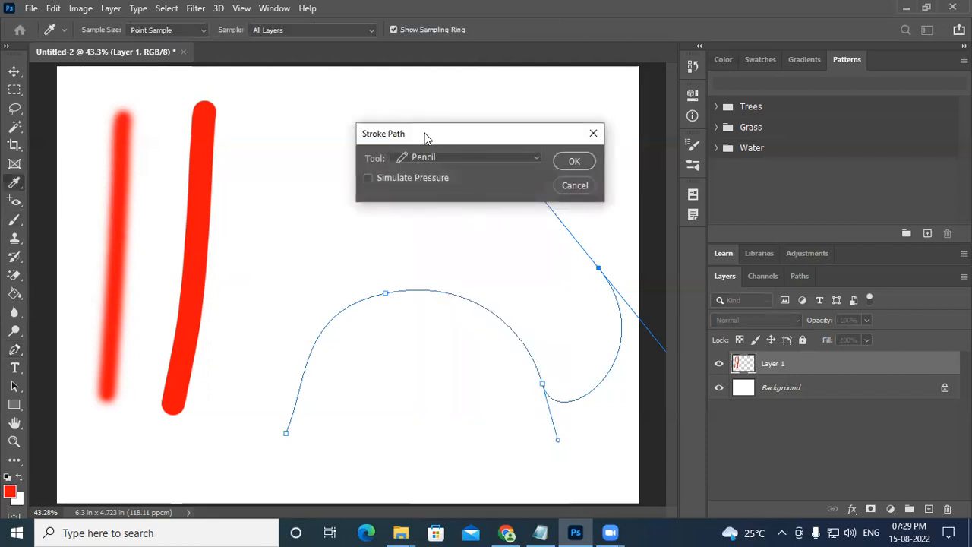
drag(425, 137, 319, 100)
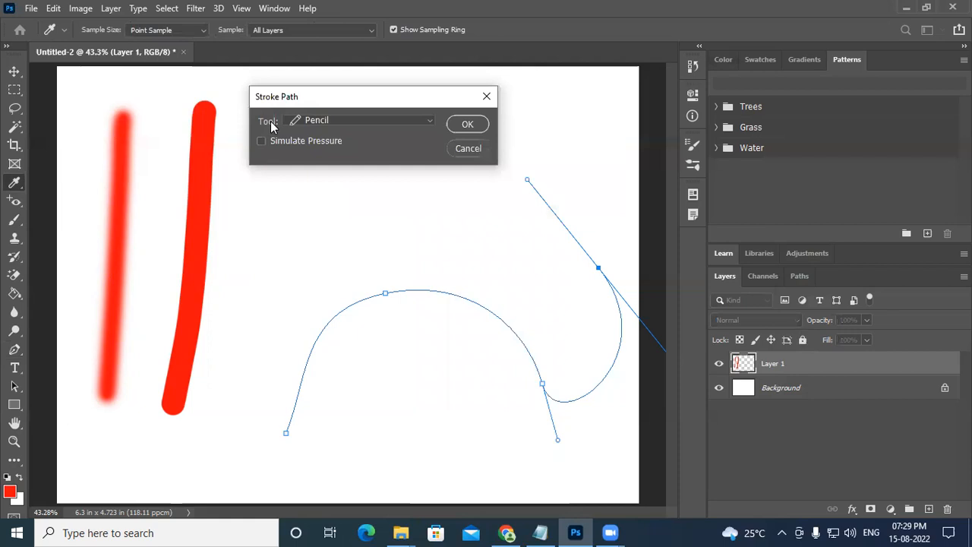
click(431, 123)
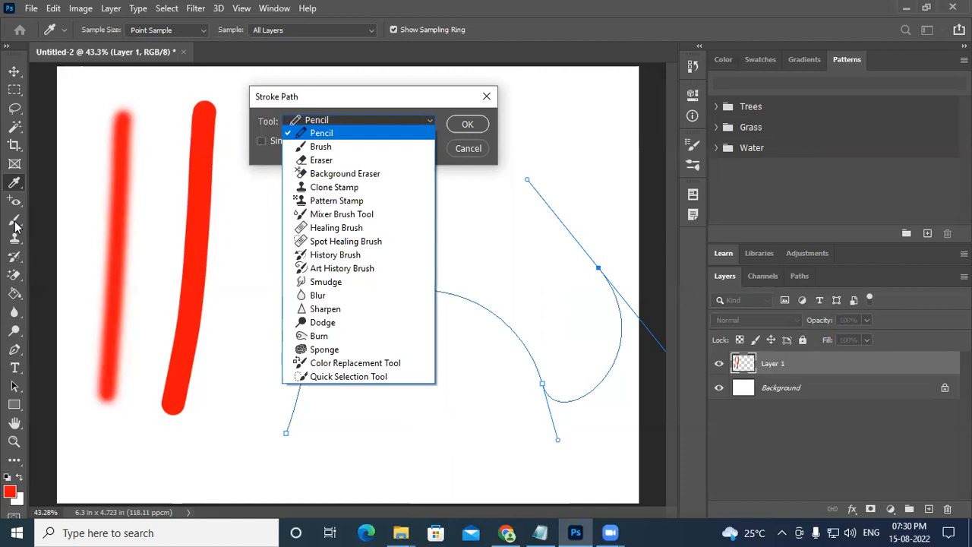
click(328, 148)
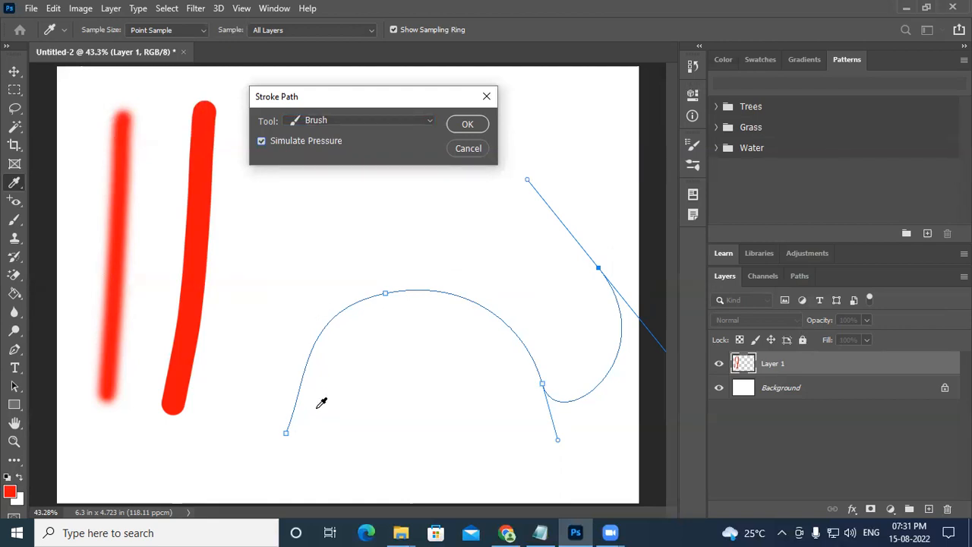
click(468, 125)
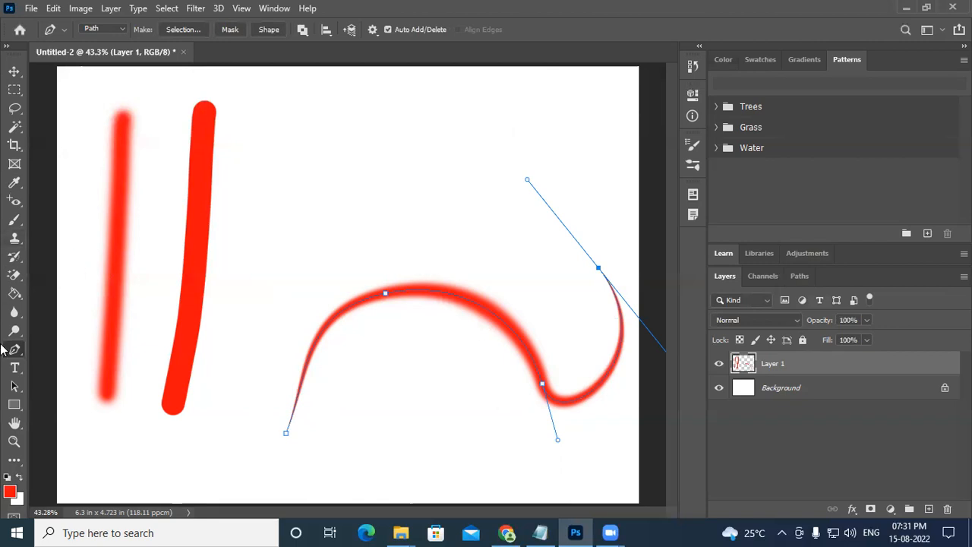
Deselect the layer and draw an open flame-shaped path with the Pen Tool above the stroked curve
click(15, 70)
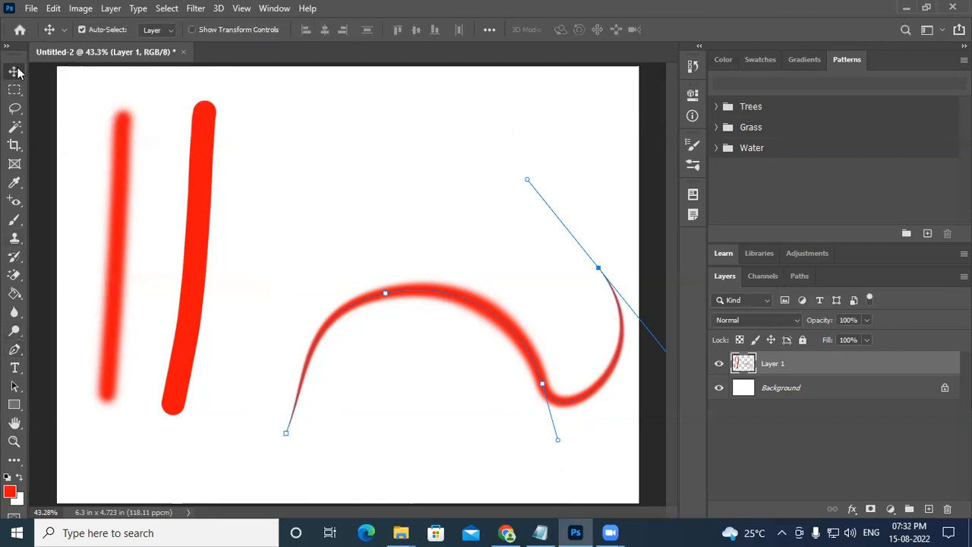
click(384, 231)
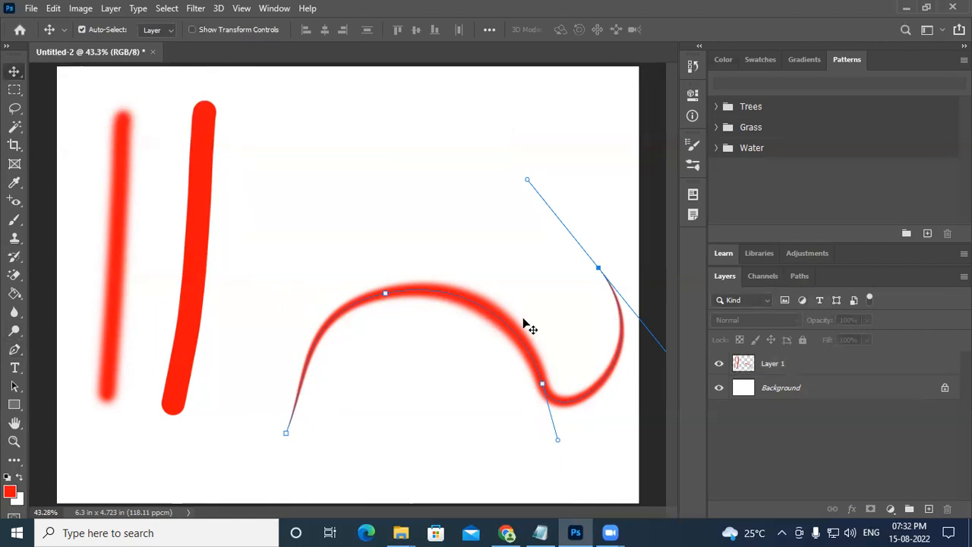
click(14, 351)
click(457, 244)
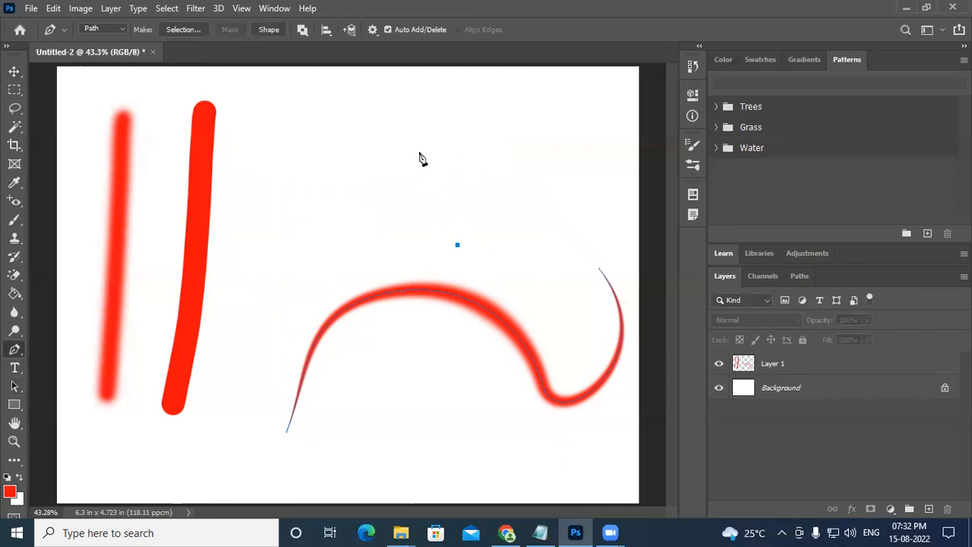
drag(417, 165, 424, 126)
drag(454, 76, 445, 64)
drag(485, 152, 452, 197)
drag(462, 245, 468, 251)
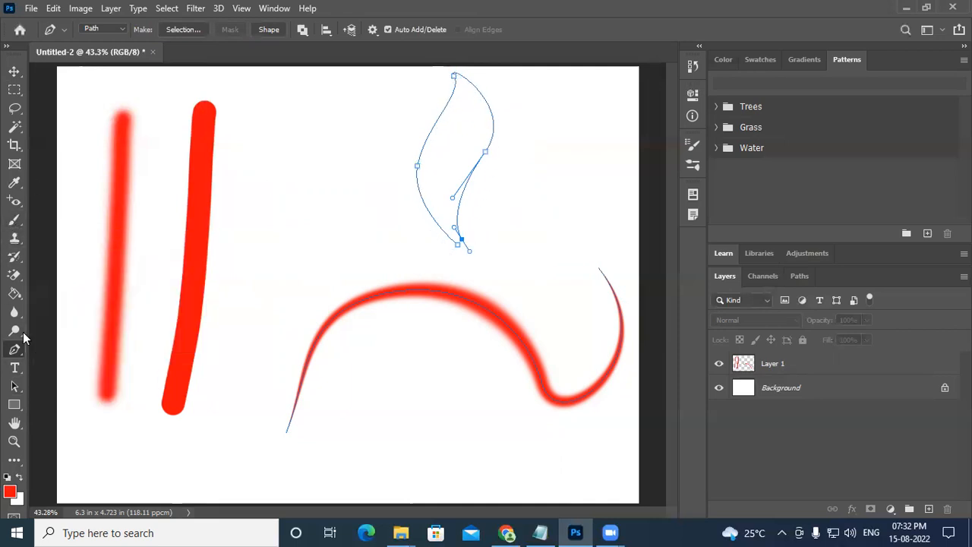
Check the Brush Tool's current preset, size and hardness settings
click(15, 221)
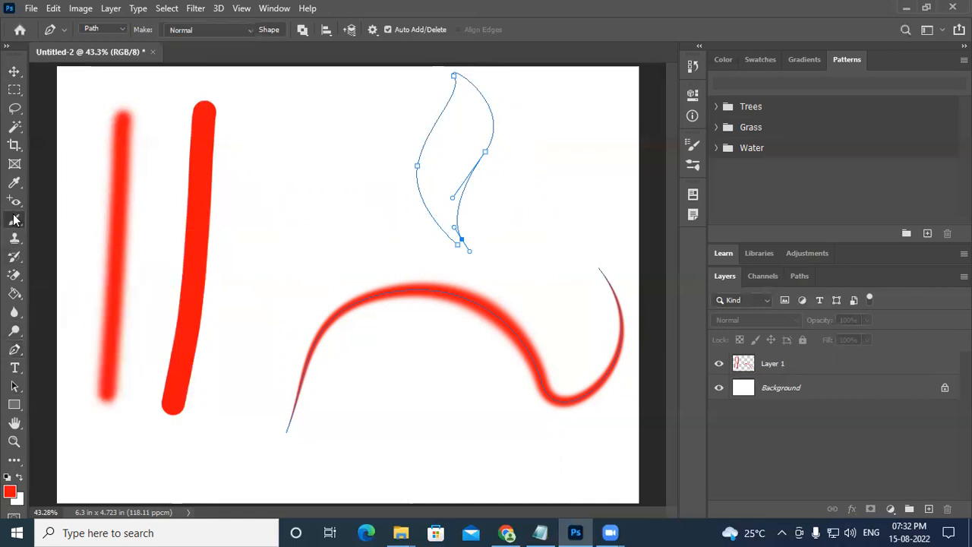
click(92, 34)
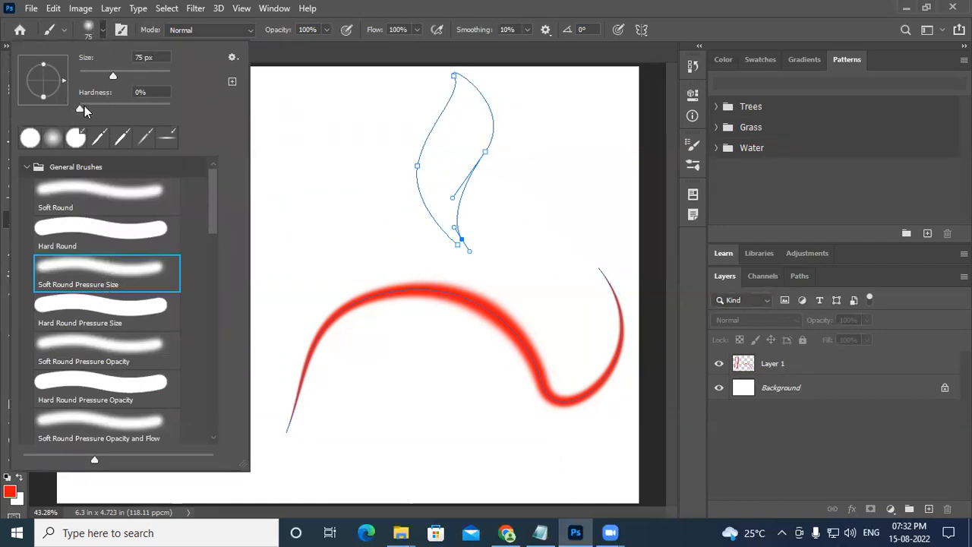
click(562, 5)
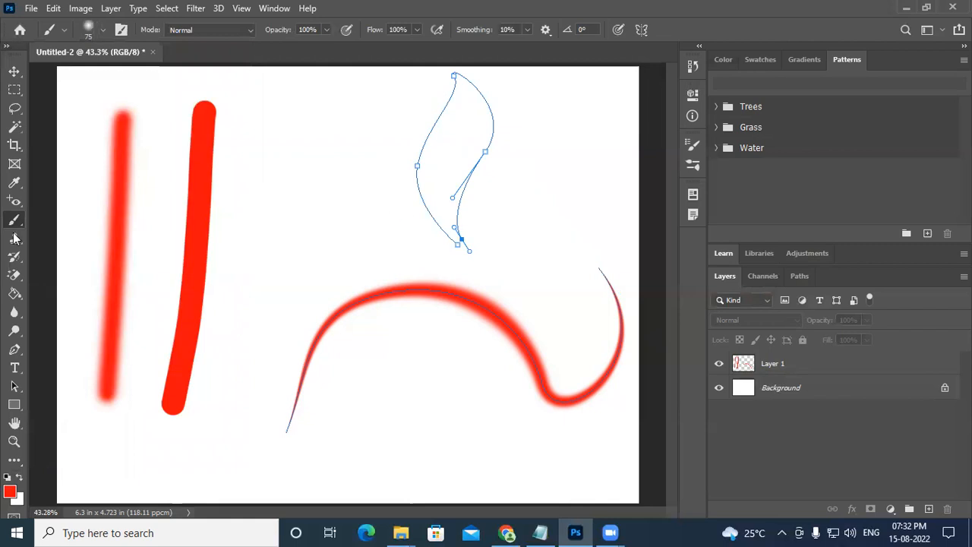
Try to stroke the flame-shaped path using the Pen Tool's path options with no layer selected
click(15, 350)
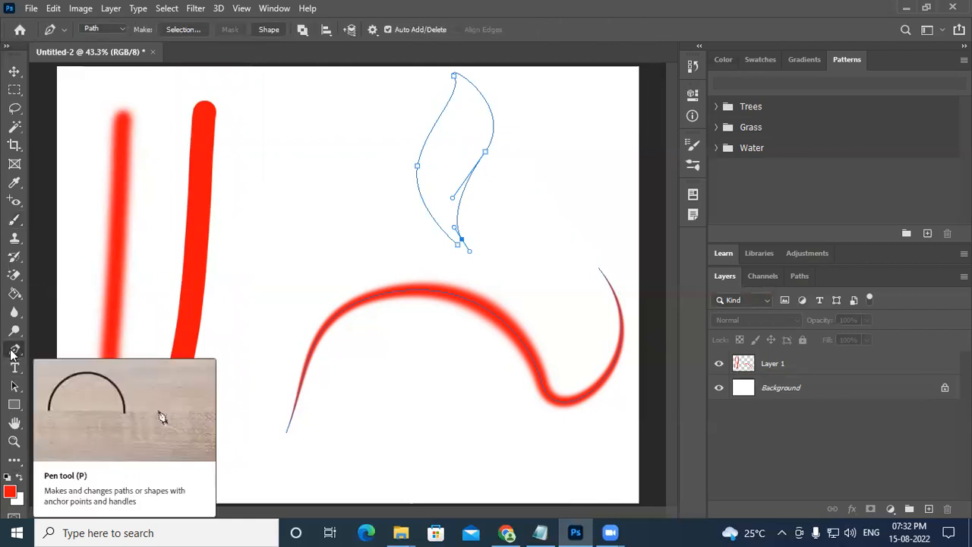
right_click(464, 146)
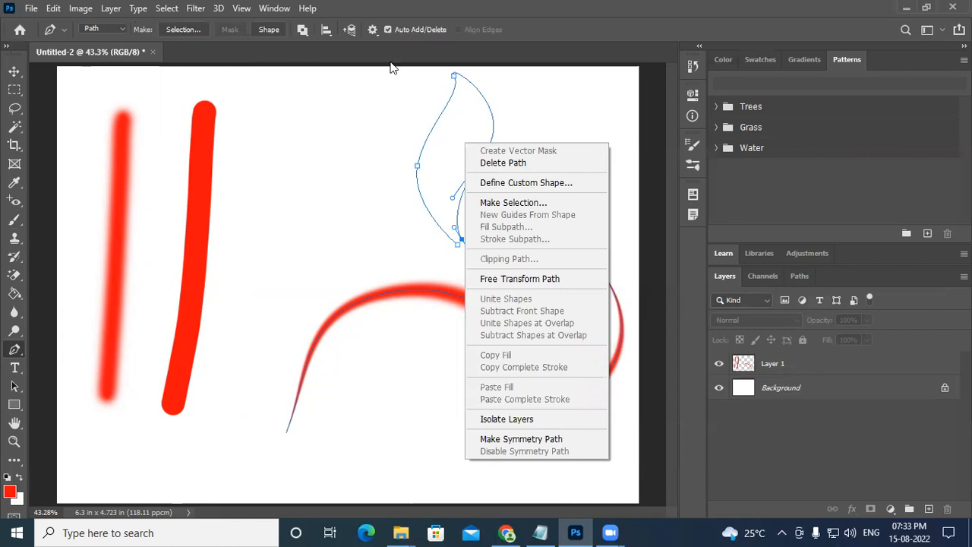
click(436, 62)
click(417, 167)
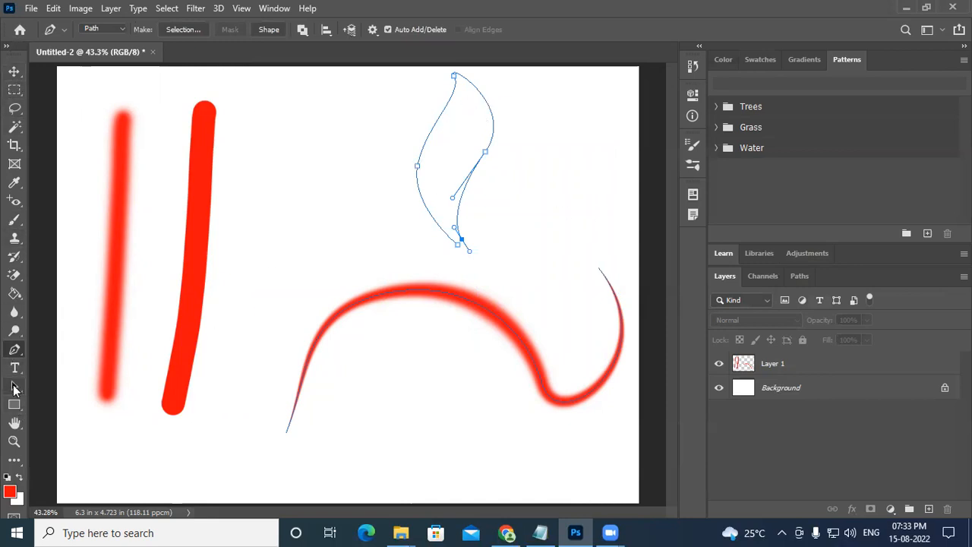
click(14, 349)
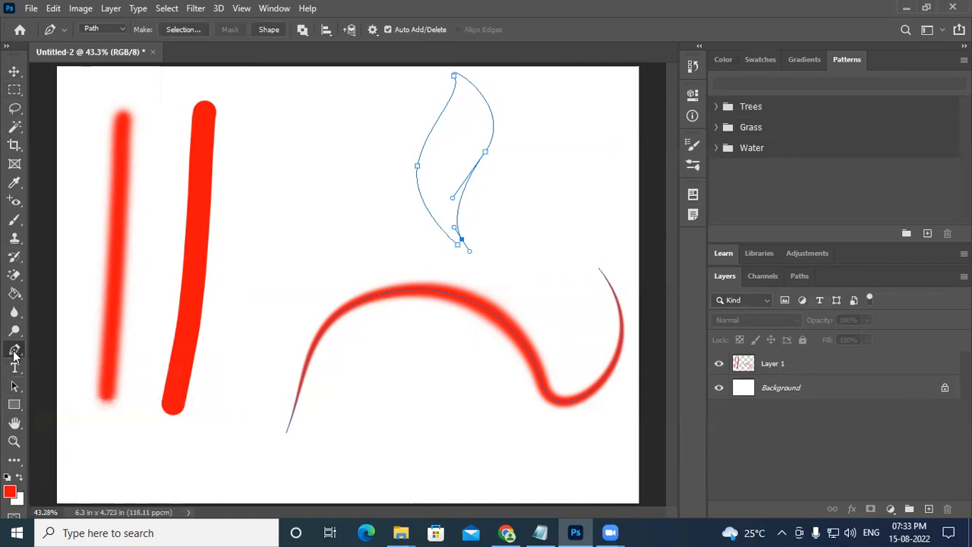
right_click(422, 160)
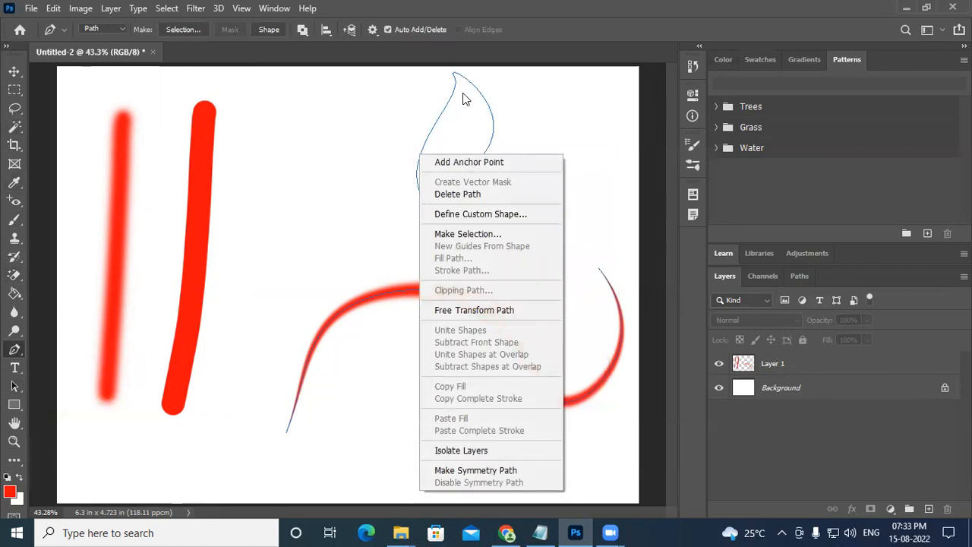
click(444, 115)
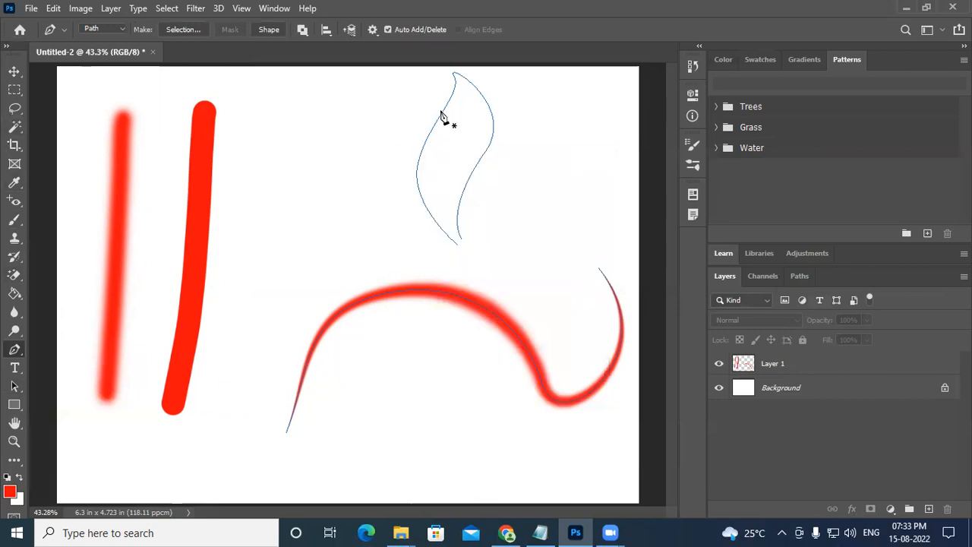
Select the whole flame path with the Path Selection Tool and try again to stroke it from the Pen Tool
click(16, 387)
right_click(16, 387)
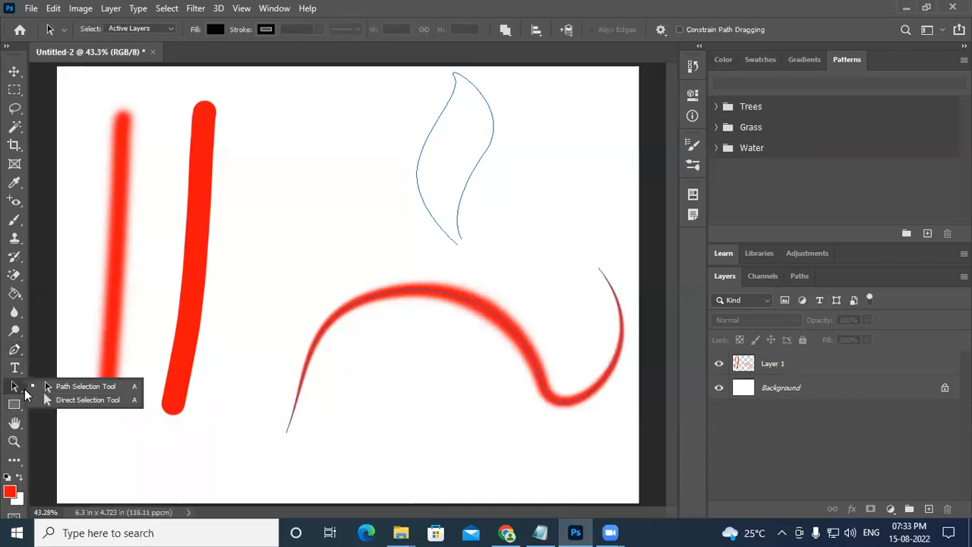
click(65, 390)
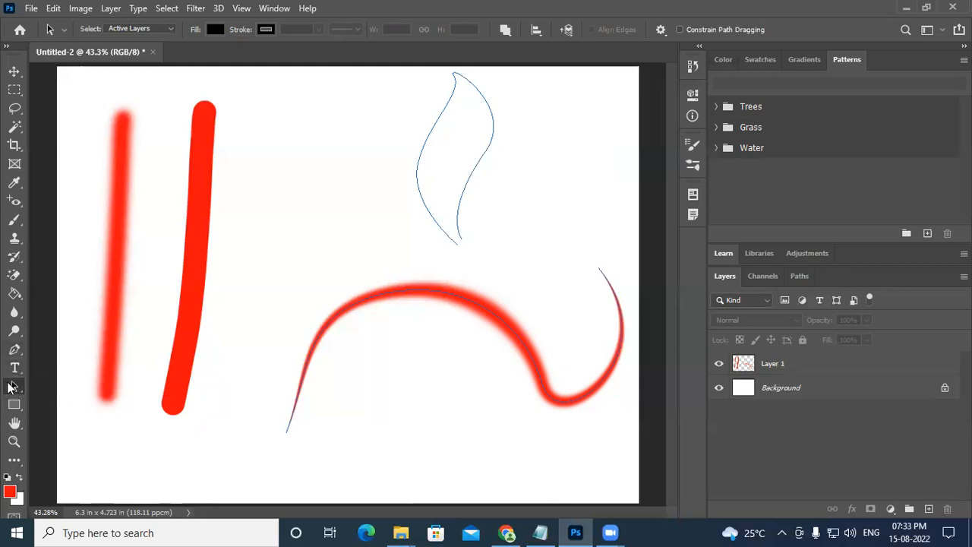
click(426, 140)
click(14, 350)
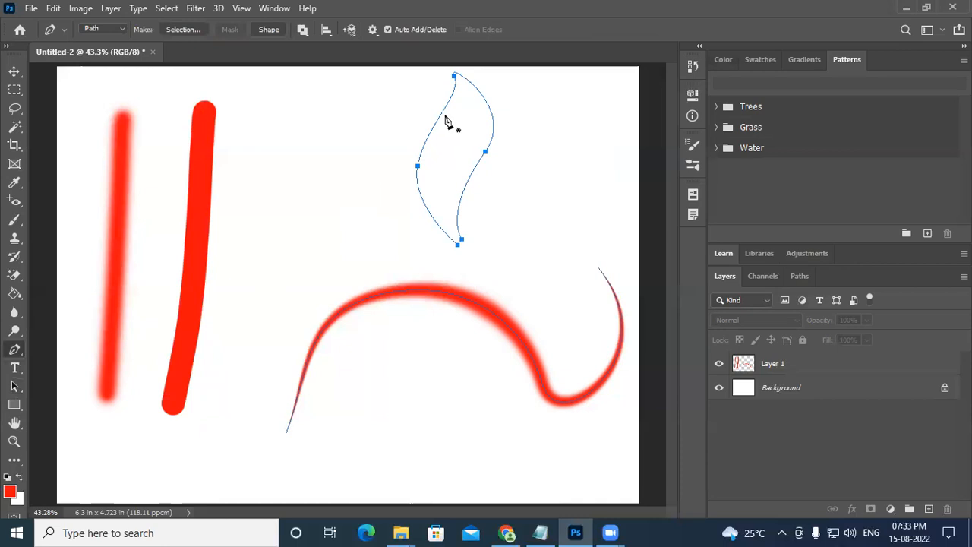
right_click(449, 118)
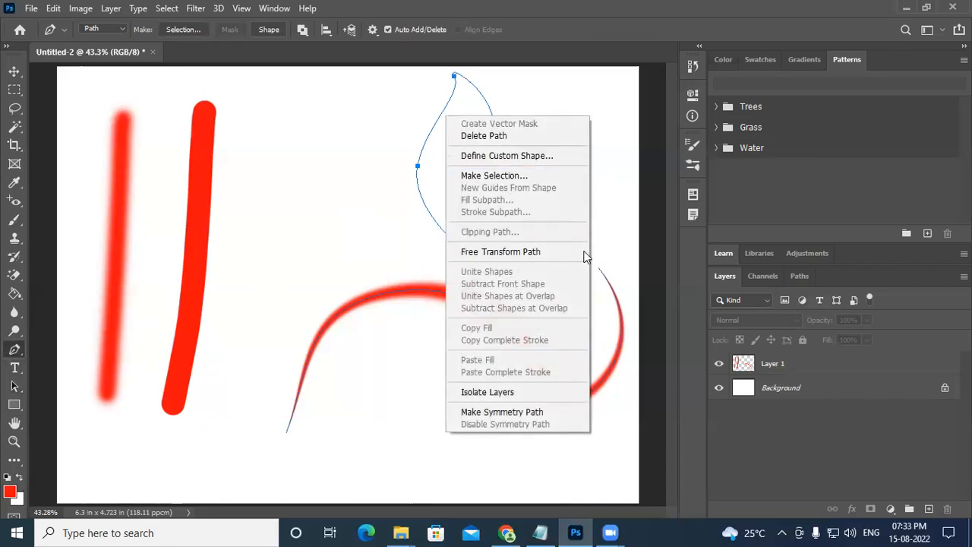
click(675, 325)
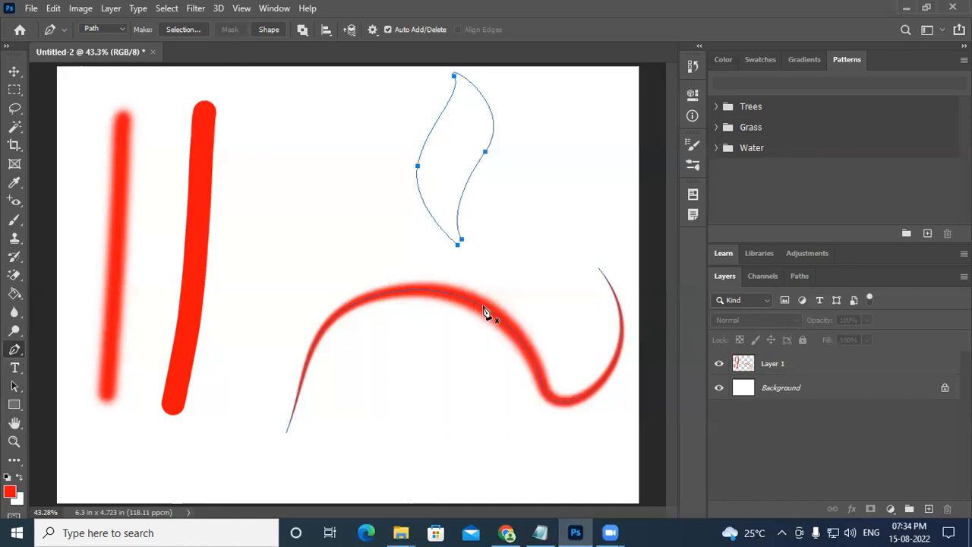
Make Layer 1 the active layer, reselect the flame path with the Path Selection Tool and check its path options
click(782, 366)
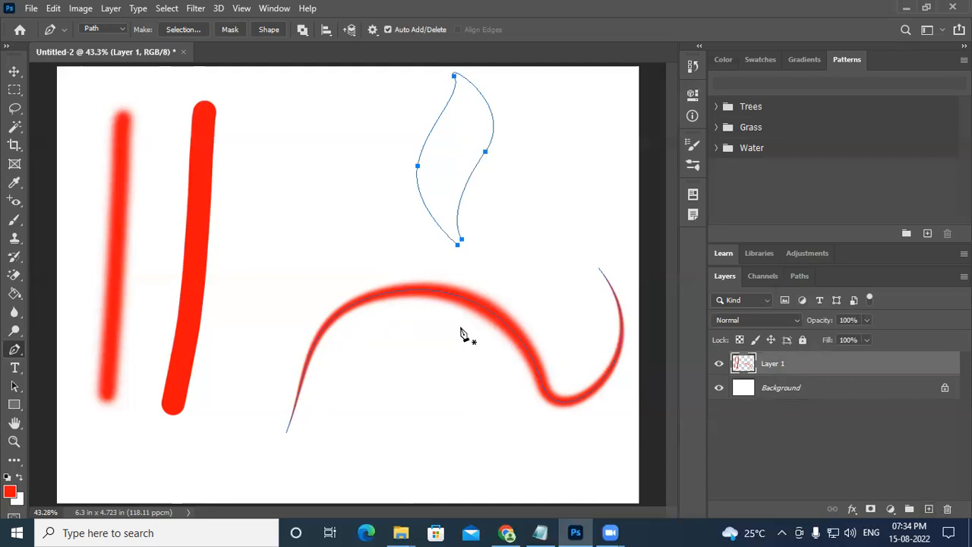
click(425, 141)
click(13, 348)
click(431, 121)
ctrl+click(310, 185)
click(15, 386)
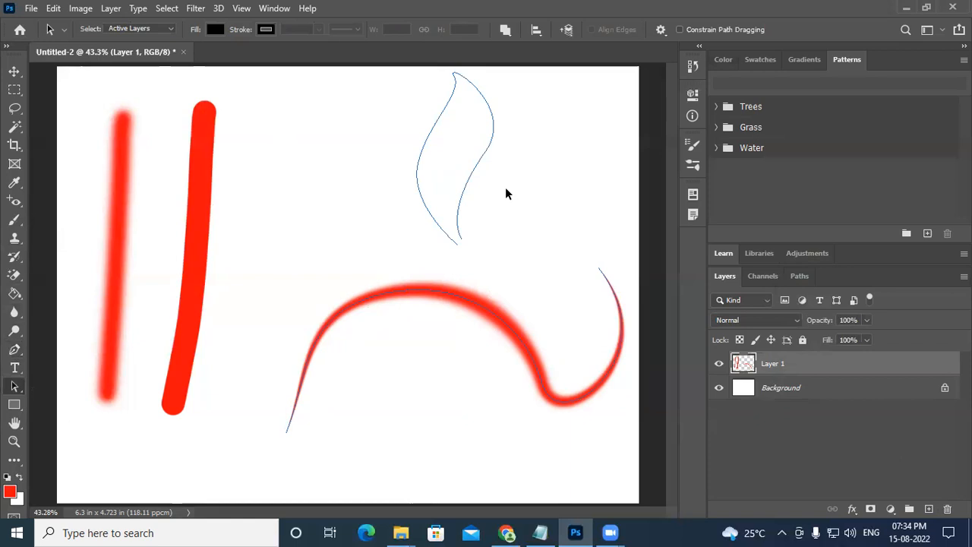
right_click(444, 119)
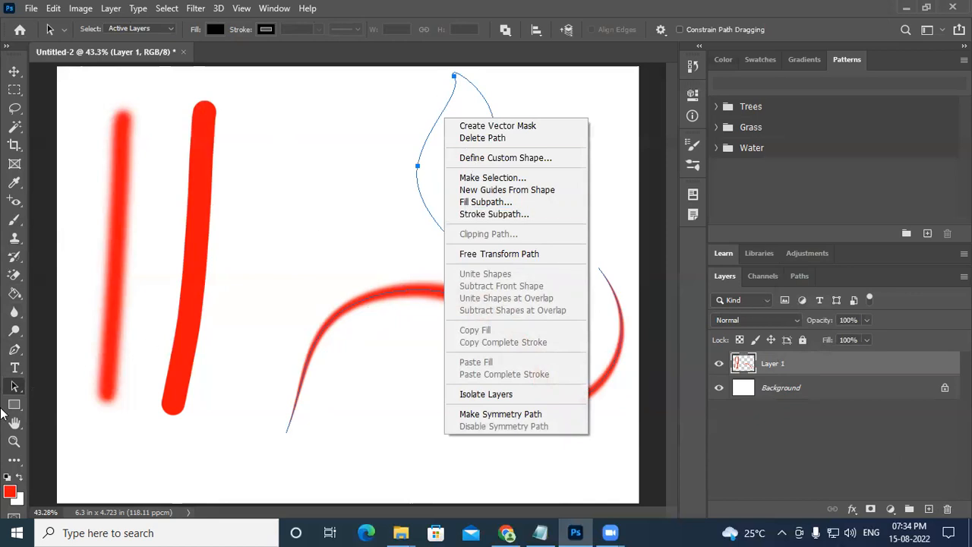
click(15, 388)
Try the flame path's options with the Pen Tool and undo the anchor point added on its left edge
click(14, 349)
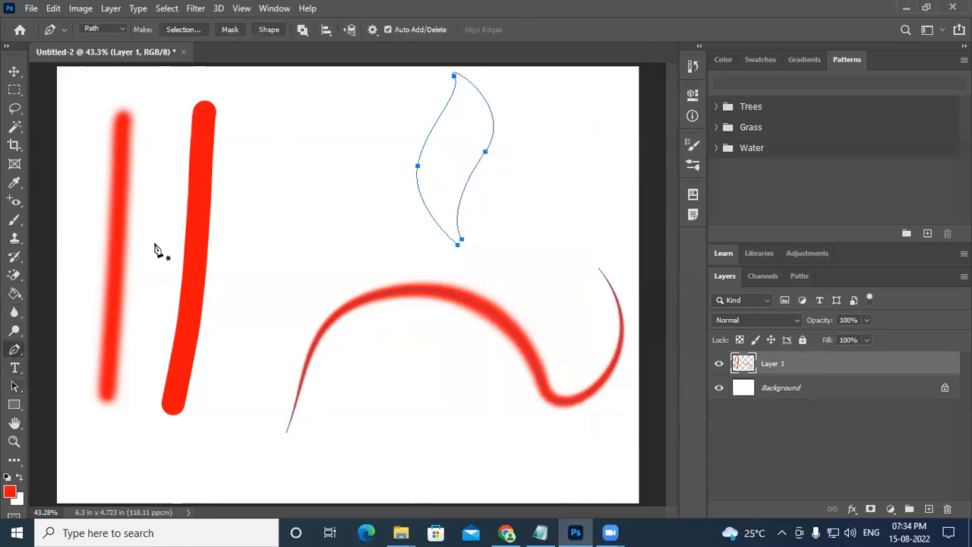
right_click(440, 118)
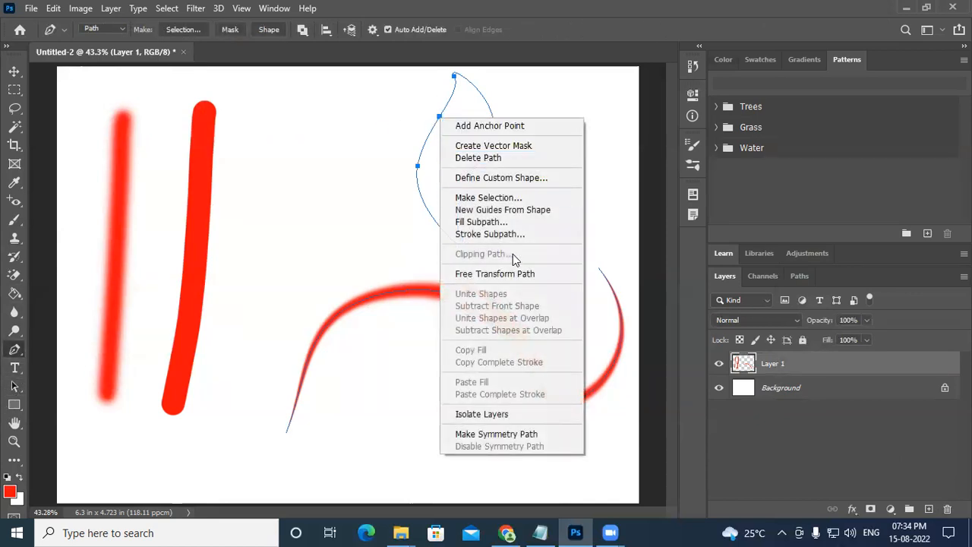
click(556, 18)
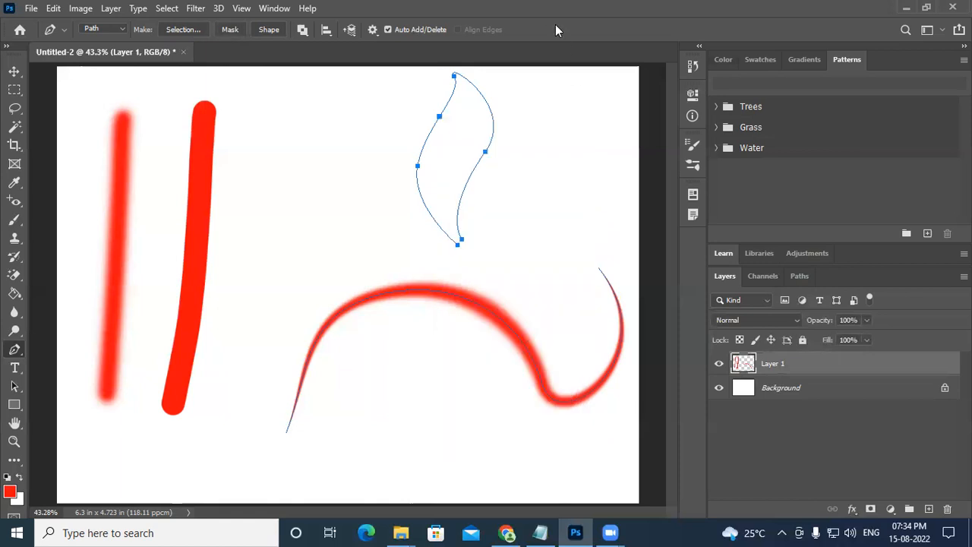
click(453, 91)
key(ctrl+z)
Check the flame path's options, including Stroke Subpath, with the Path Selection Tool
drag(15, 388, 108, 387)
click(109, 387)
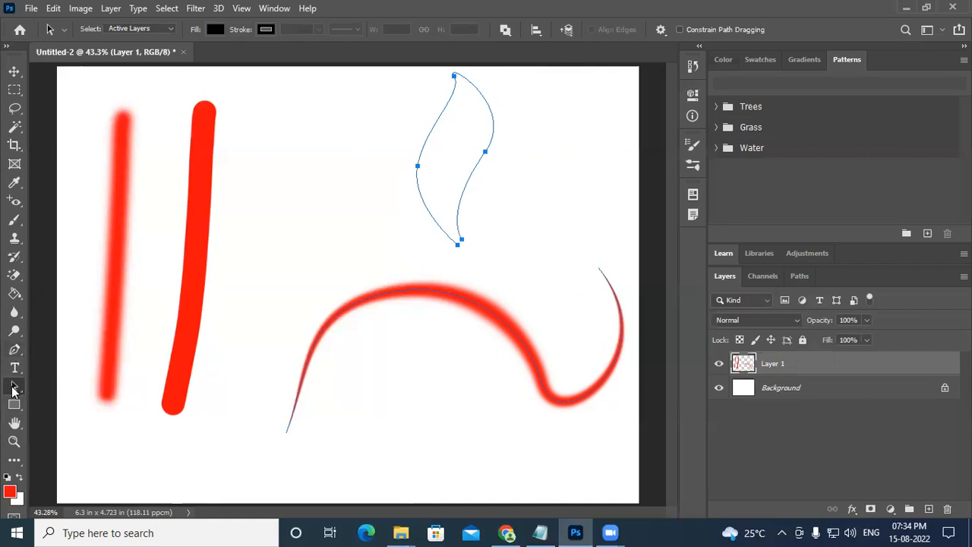
right_click(472, 117)
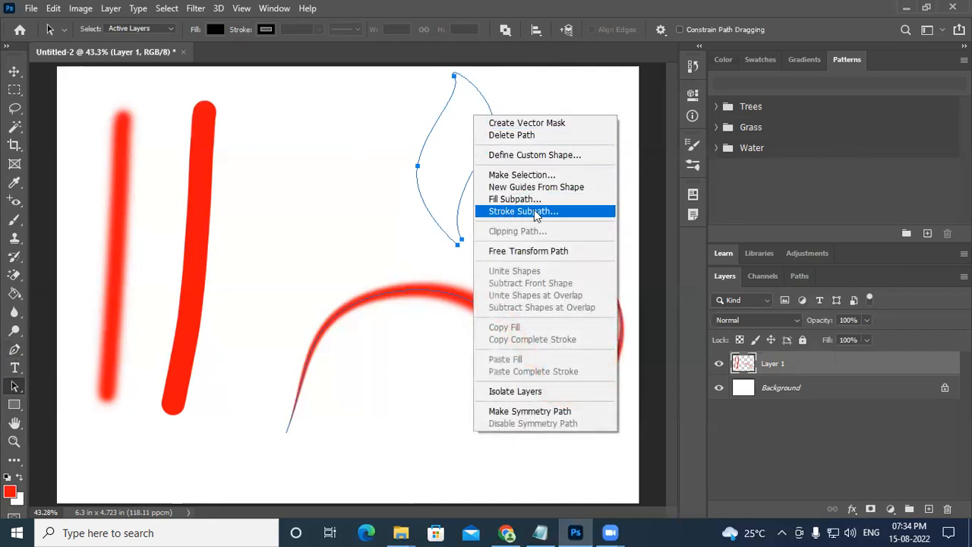
click(16, 351)
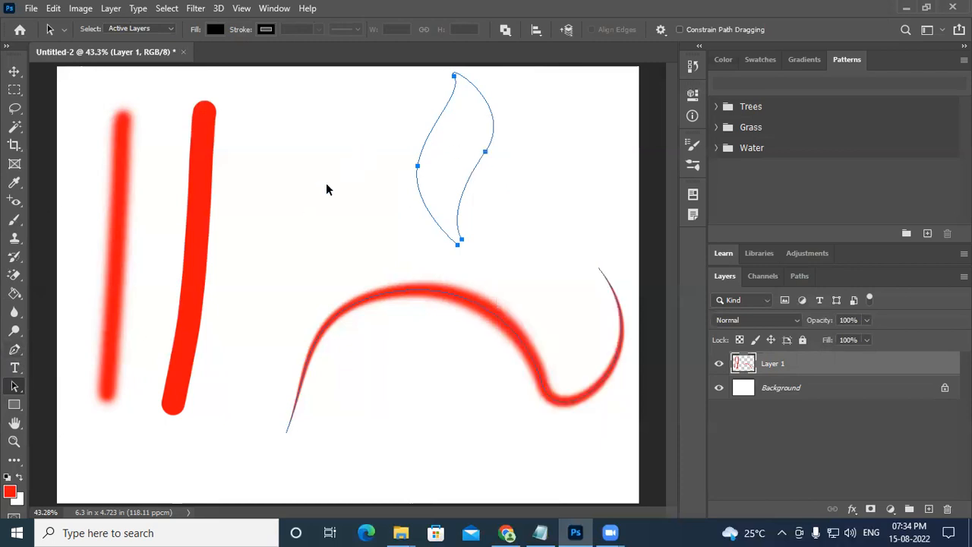
Open the flame path's options with the Pen Tool at its upper left edge
click(14, 349)
click(429, 136)
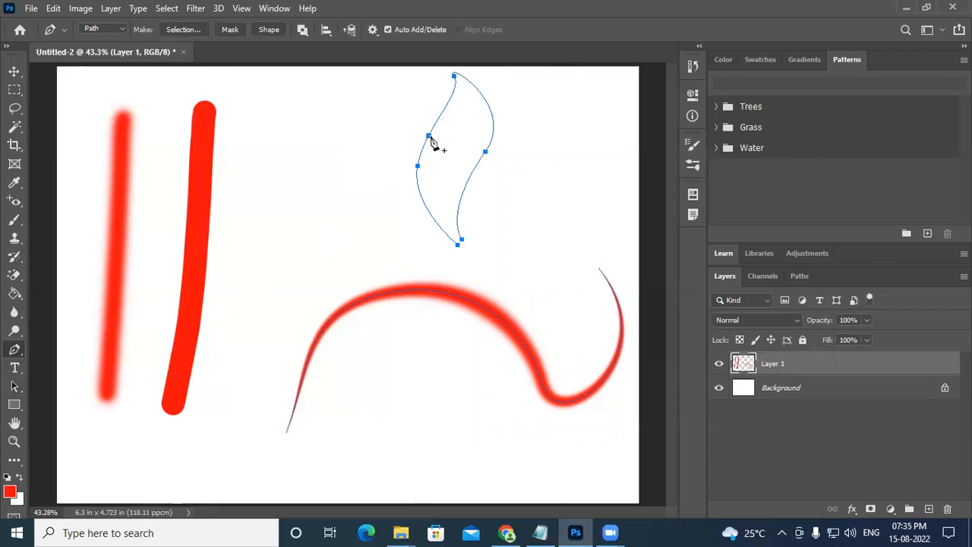
right_click(436, 142)
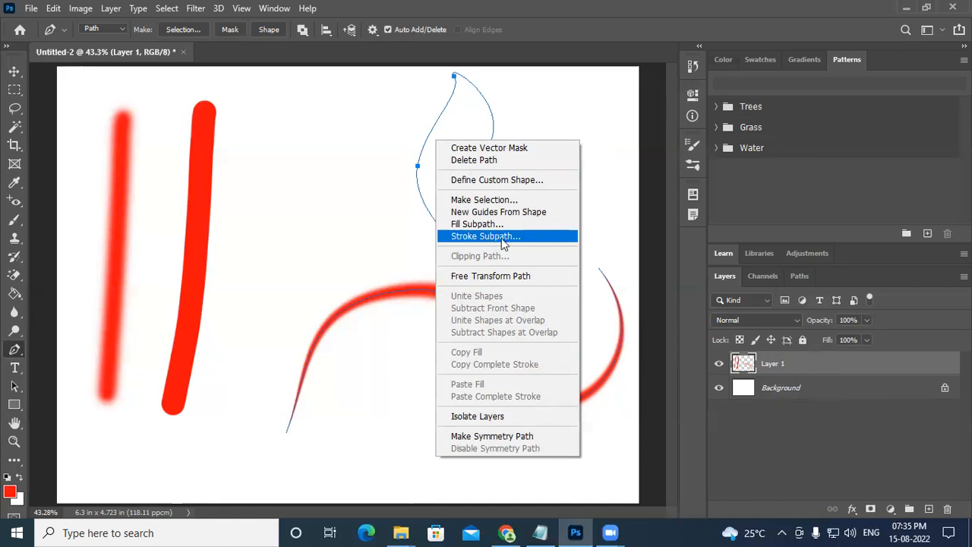
Lower the system volume while the path options stay open
key(XF86AudioRaiseVolume)
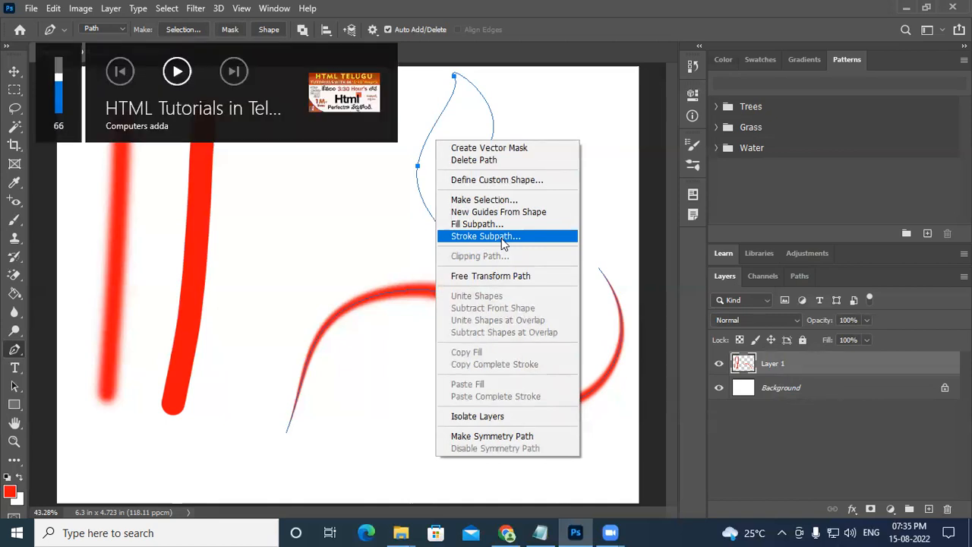
key(XF86AudioLowerVolume)
key(XF86AudioLowerVolume)
key(XF86AudioLowerVolume)
key(XF86AudioLowerVolume)
key(XF86AudioLowerVolume)
key(XF86AudioLowerVolume)
key(XF86AudioLowerVolume)
key(XF86AudioLowerVolume)
key(XF86AudioLowerVolume)
key(XF86AudioLowerVolume)
key(XF86AudioLowerVolume)
key(XF86AudioLowerVolume)
key(XF86AudioLowerVolume)
key(XF86AudioLowerVolume)
key(XF86AudioLowerVolume)
Stroke the flame subpath with the Brush and Simulate Pressure, raising the system volume while the dialog is open
click(501, 236)
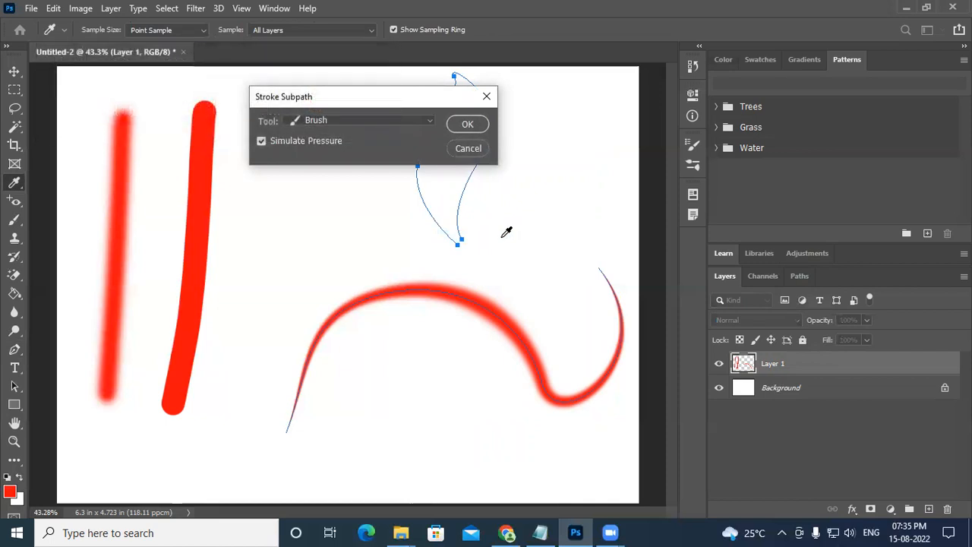
key(XF86AudioRaiseVolume)
key(XF86AudioRaiseVolume)
key(XF86AudioRaiseVolume)
key(XF86AudioRaiseVolume)
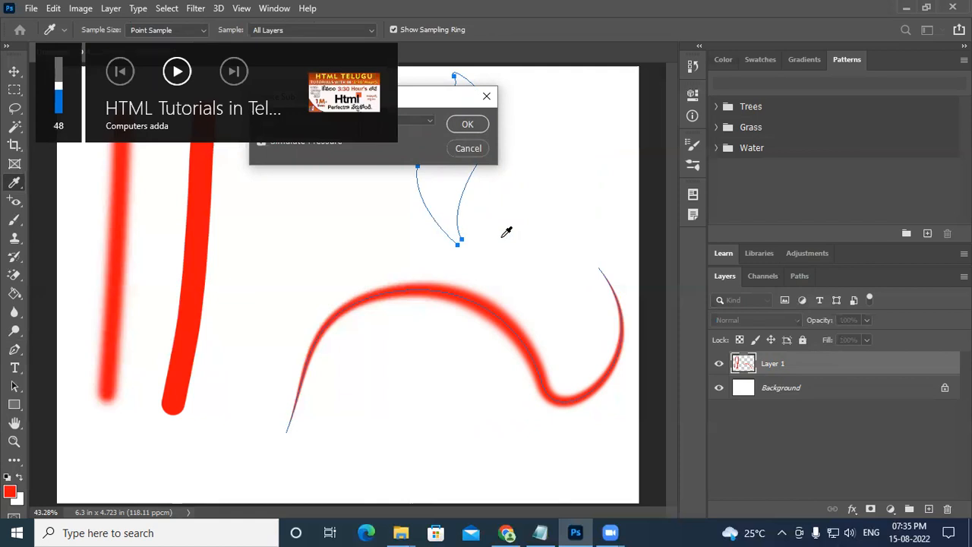
key(XF86AudioRaiseVolume)
key(XF86AudioRaiseVolume)
key(XF86AudioRaiseVolume)
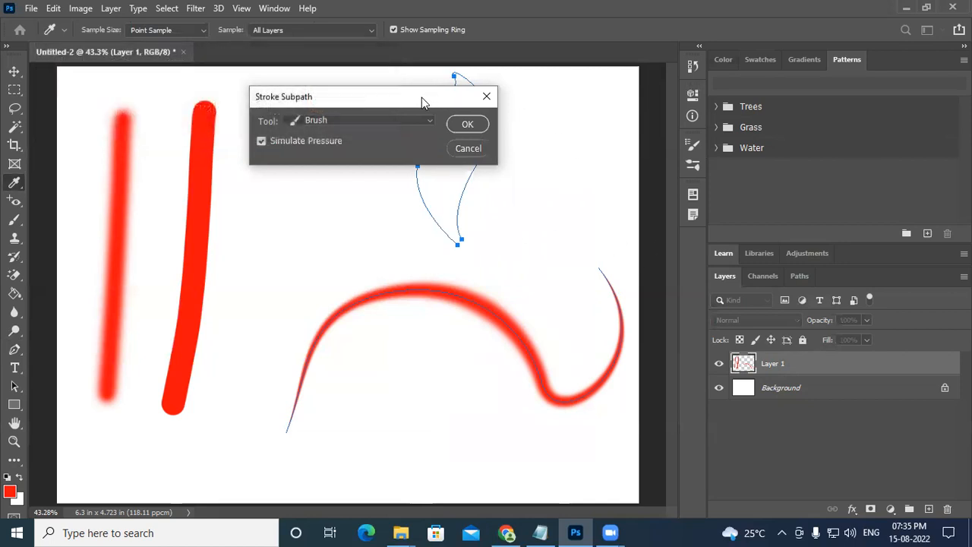
drag(448, 159, 522, 226)
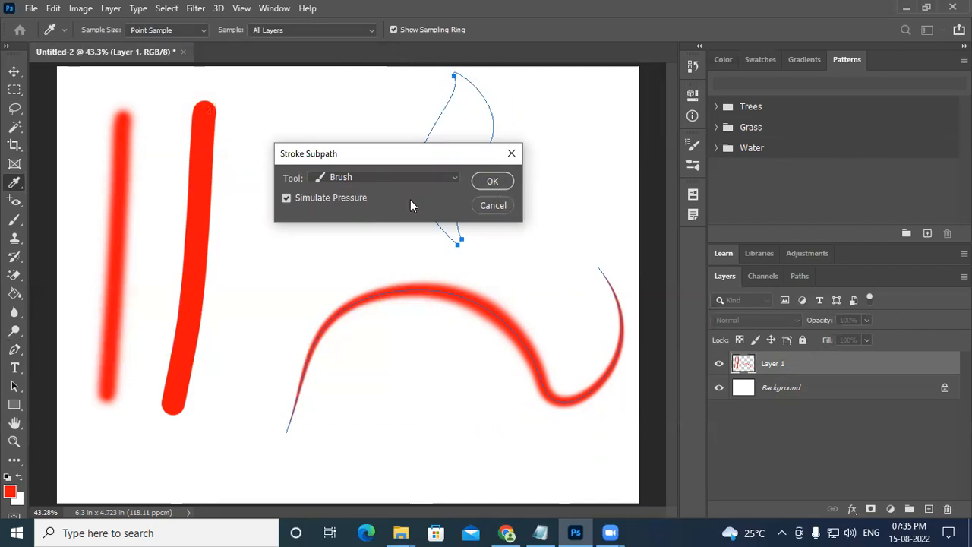
click(493, 182)
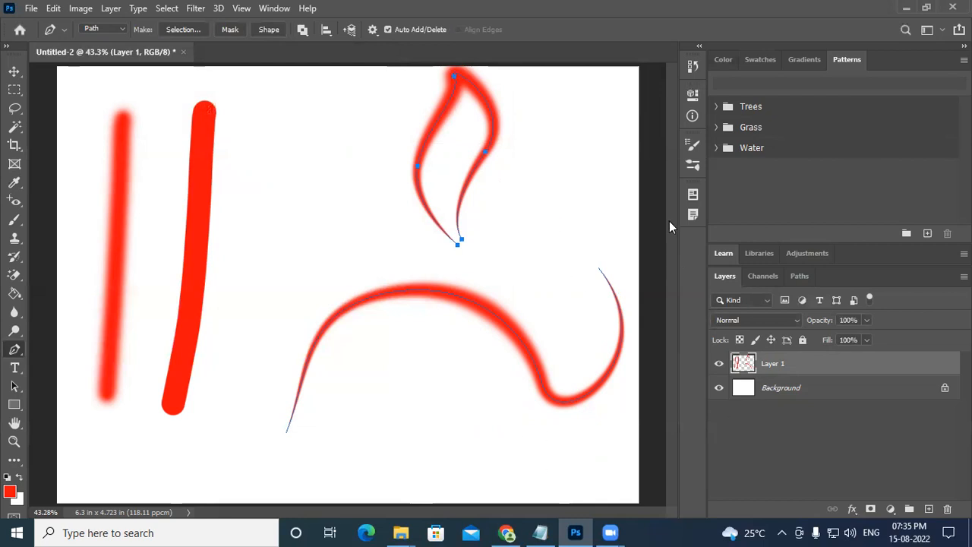
Close the document with the brush strokes without saving it
scroll(504, 218, down, 5)
scroll(504, 218, up, 4)
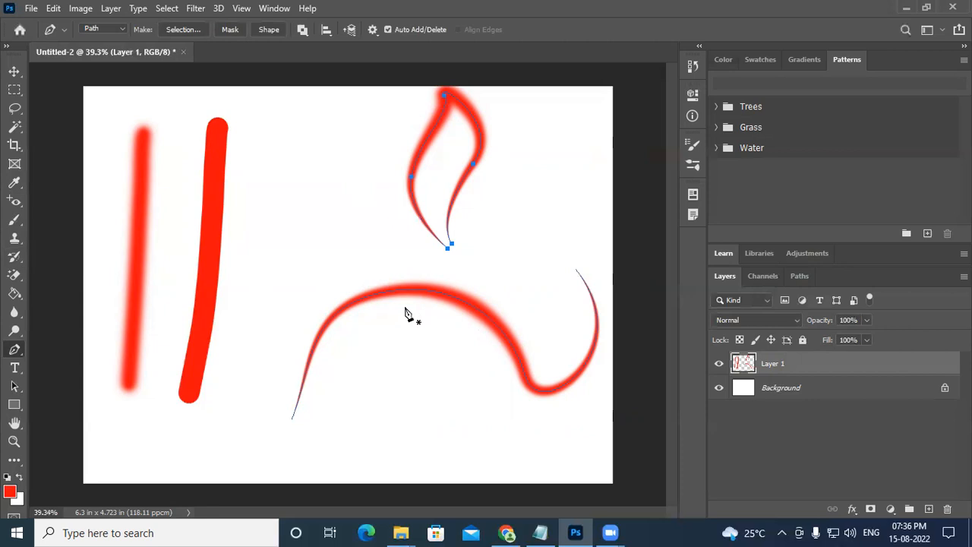
click(184, 51)
click(480, 207)
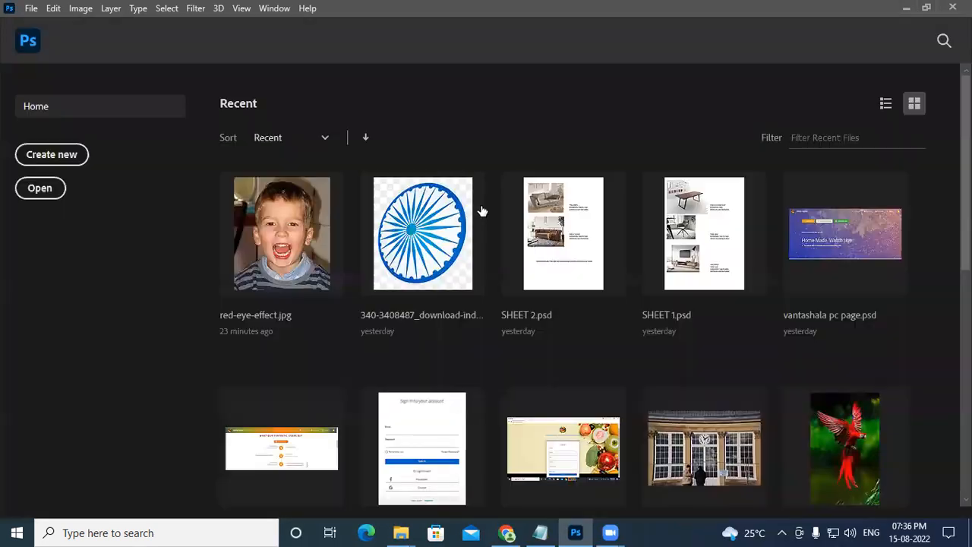
Create a Default Photoshop Size document, 16 x 12 cm with white background, and add an empty layer
click(33, 11)
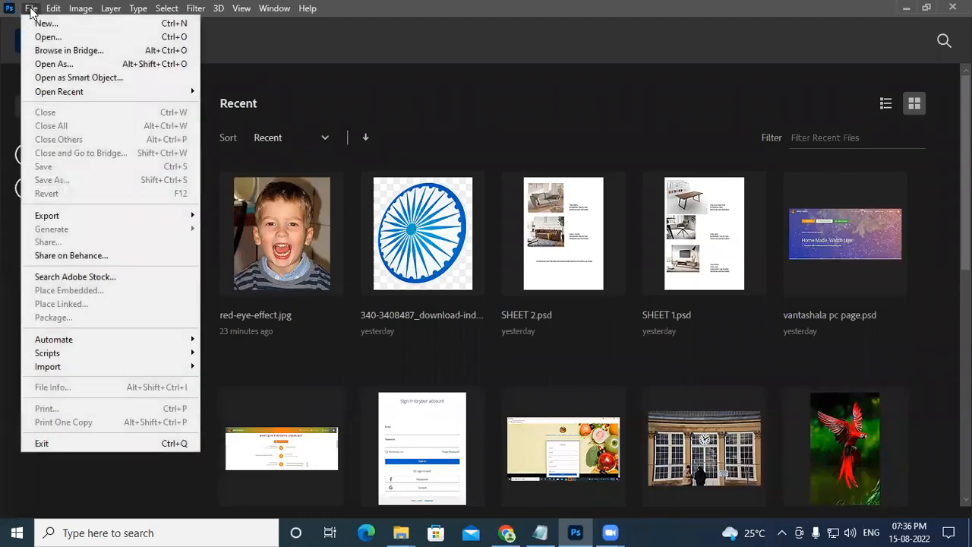
click(34, 22)
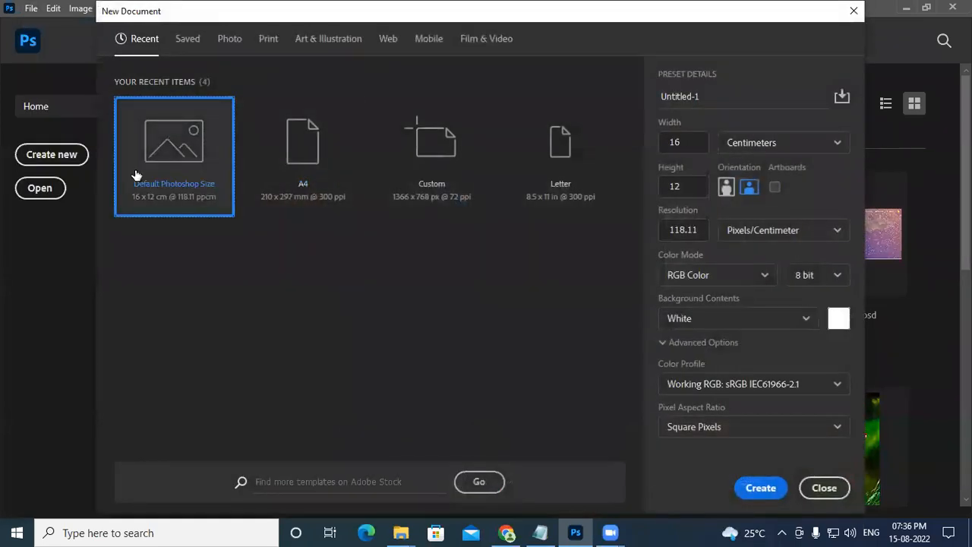
click(758, 488)
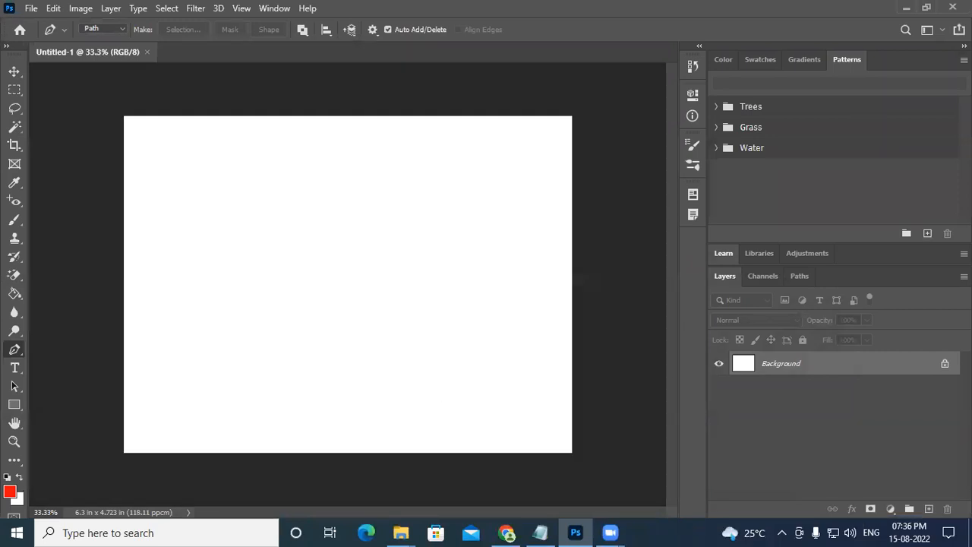
click(928, 509)
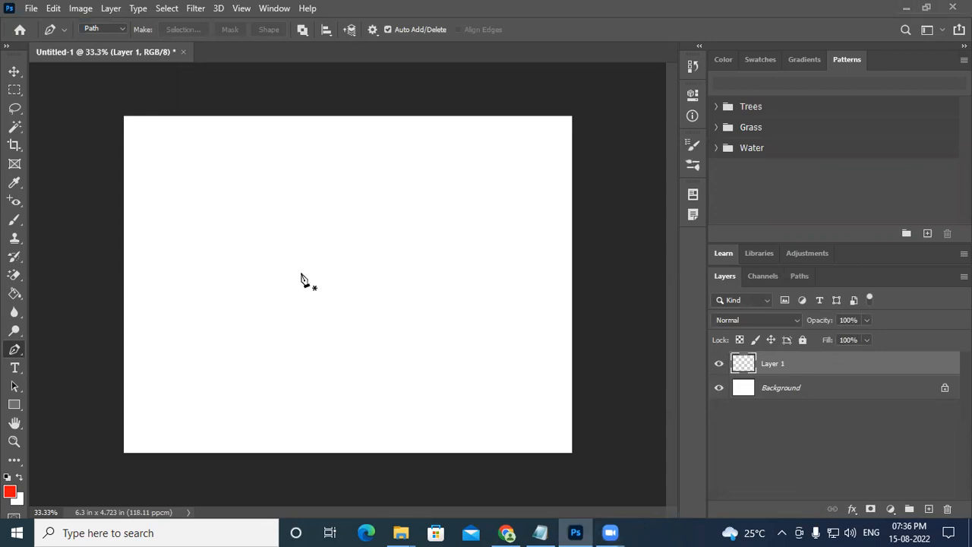
Draw a closed petal-shaped path with curved lobes on its upper right side using the Pen Tool
drag(343, 285, 345, 265)
drag(405, 199, 448, 237)
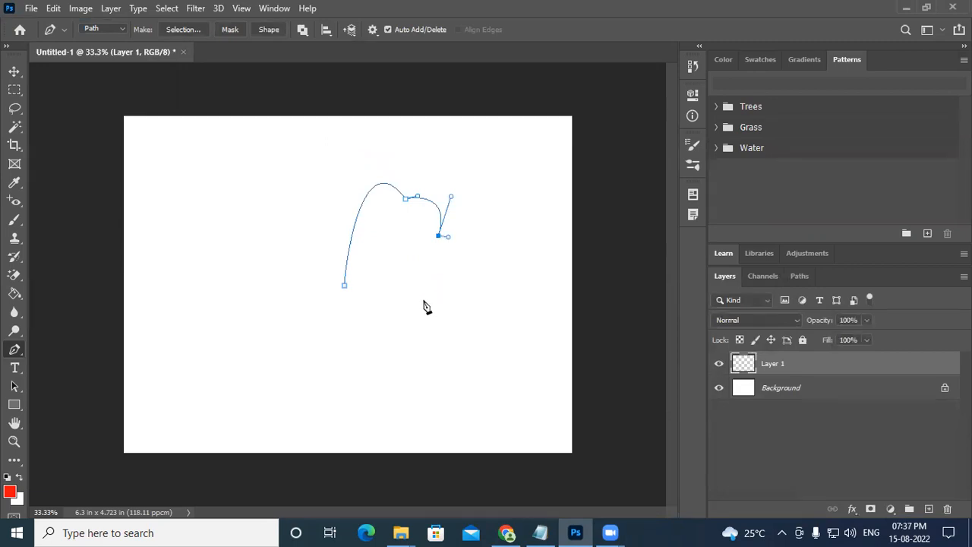
drag(345, 285, 223, 283)
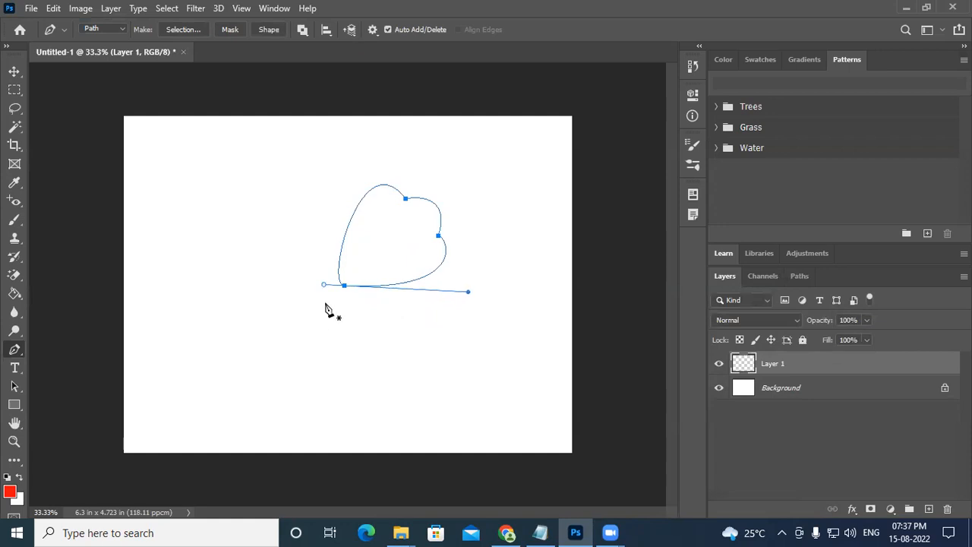
Draw a second, open path around the petal shape, following its lobes just outside and ending below its lower left corner
drag(323, 284, 329, 258)
drag(369, 176, 403, 162)
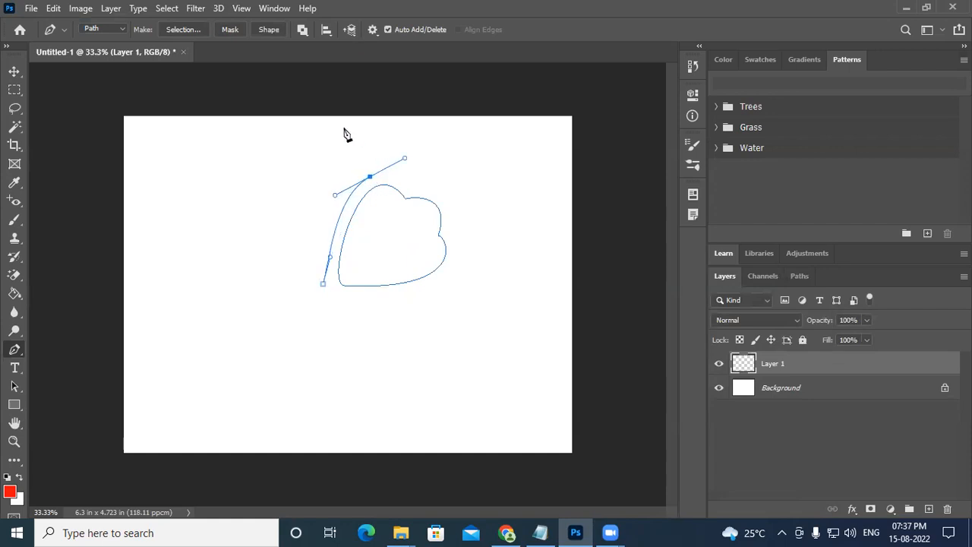
drag(322, 120, 280, 144)
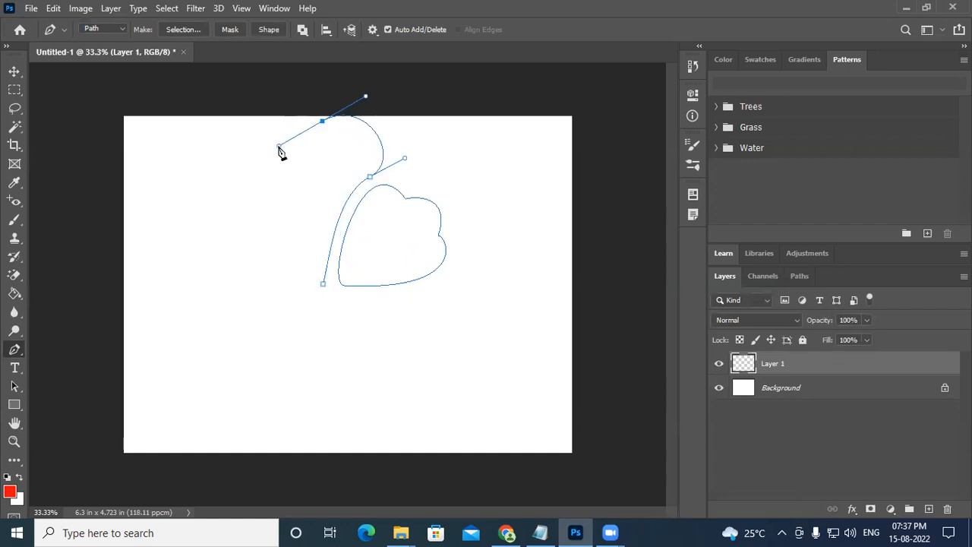
key(ctrl+z)
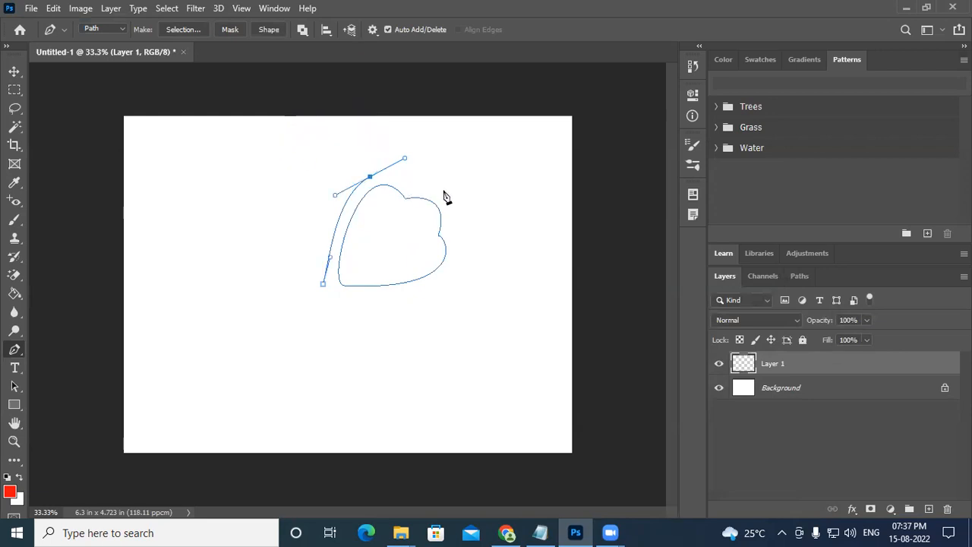
drag(409, 184, 412, 193)
mouse_move(446, 234)
mouse_down()
mouse_move(423, 265)
mouse_move(430, 280)
mouse_move(457, 240)
mouse_up()
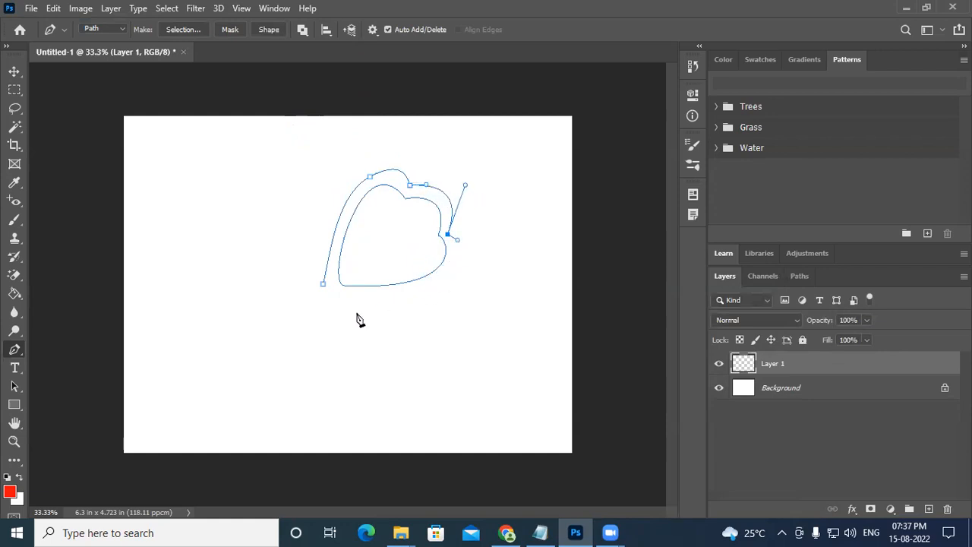
drag(336, 299, 164, 310)
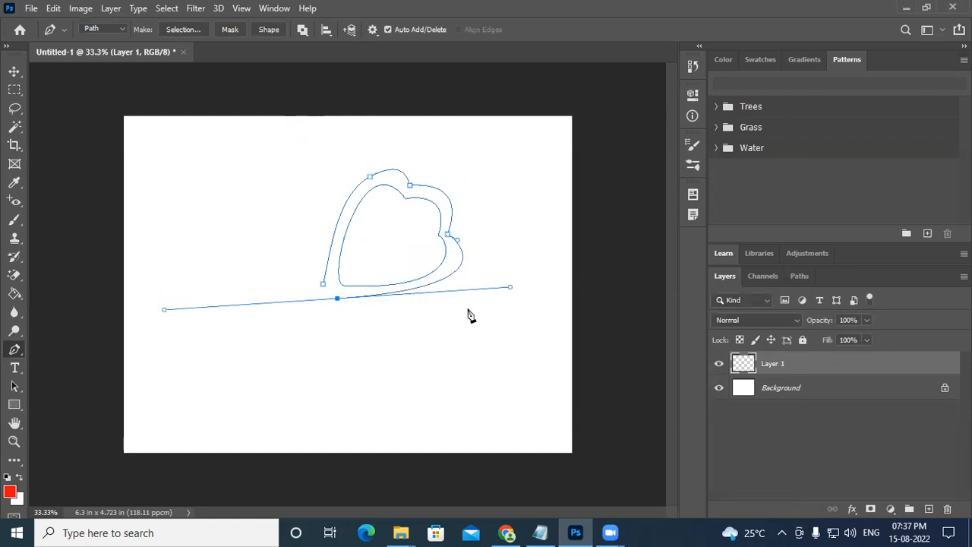
Set the Brush Tool to the Hard Round Pressure Size preset with a size of 58 px
click(13, 219)
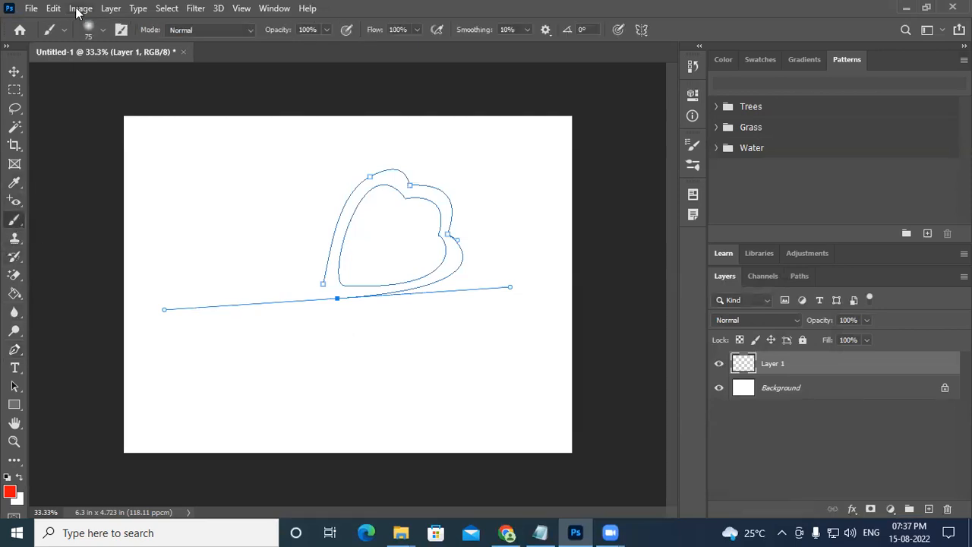
click(91, 30)
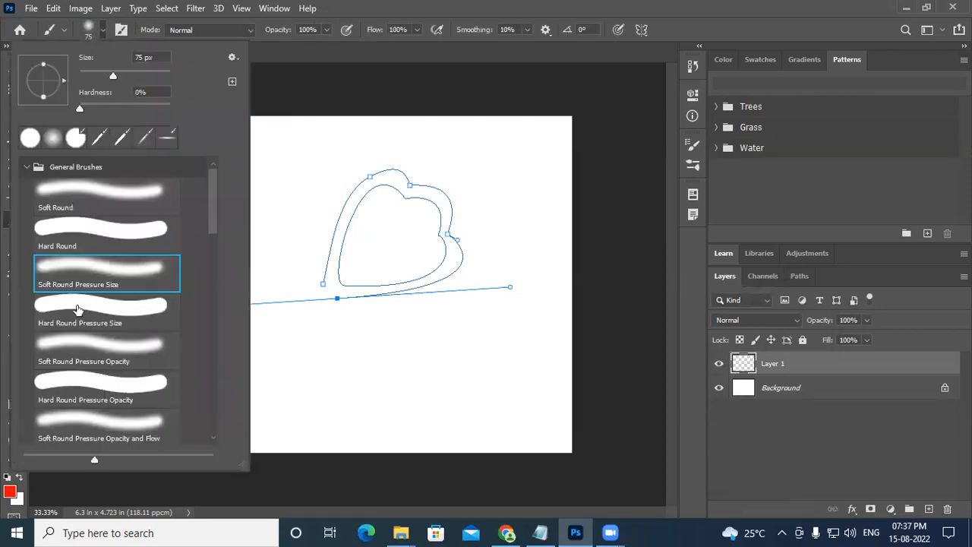
click(108, 317)
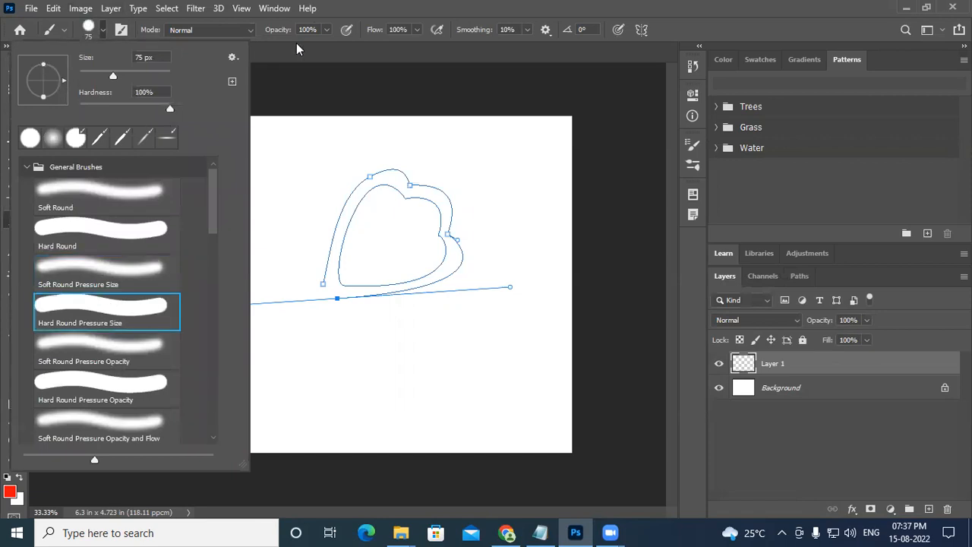
drag(113, 73, 104, 74)
click(352, 8)
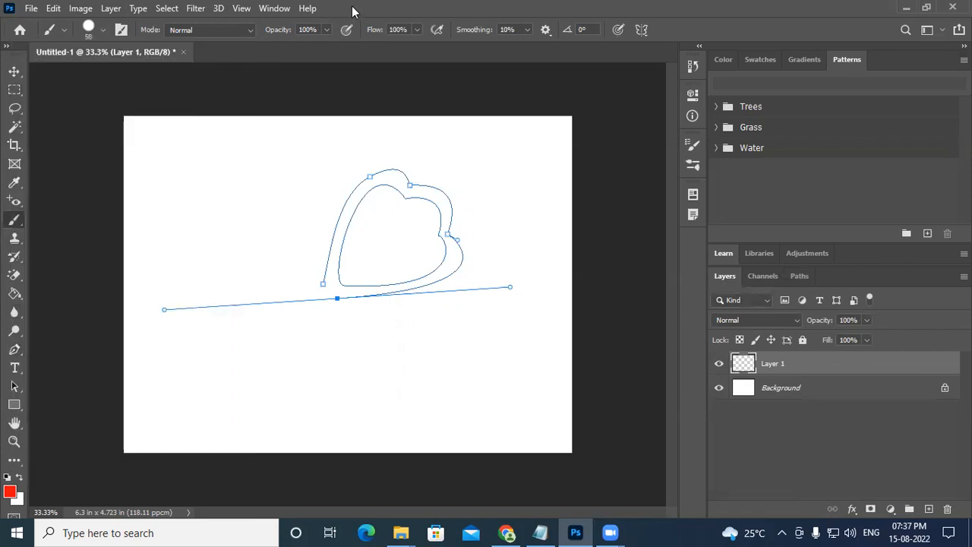
Stroke the outer petal subpath with the Brush and Simulate Pressure using the Pen Tool's path options
click(14, 349)
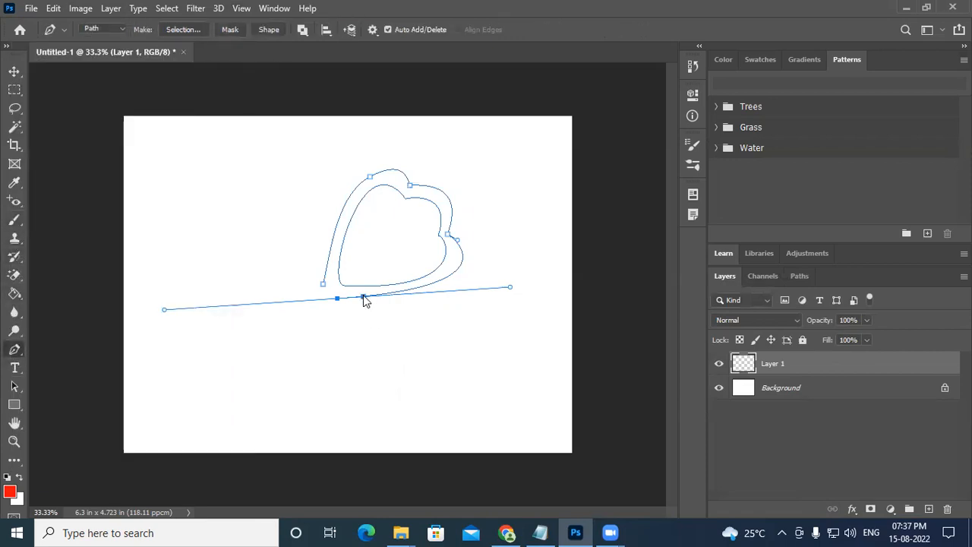
right_click(365, 299)
click(429, 299)
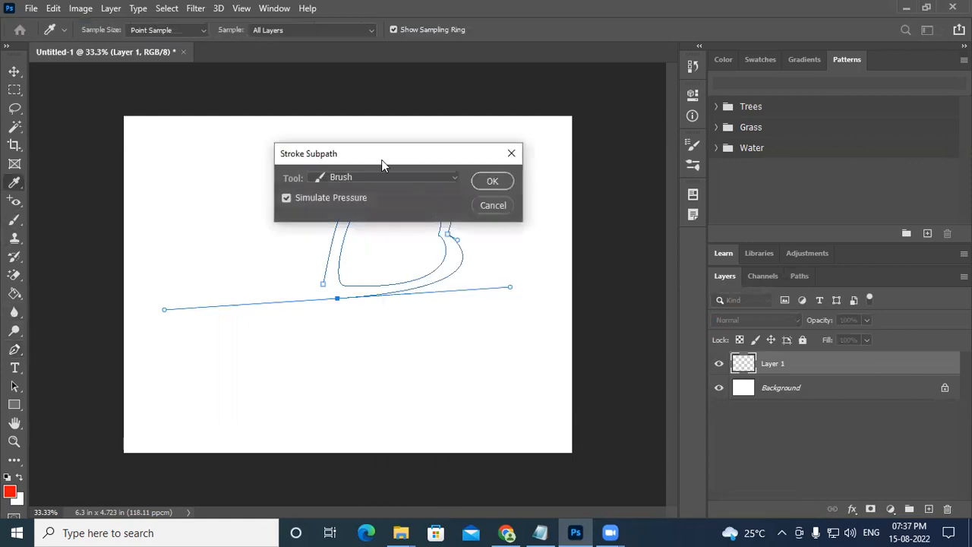
click(510, 184)
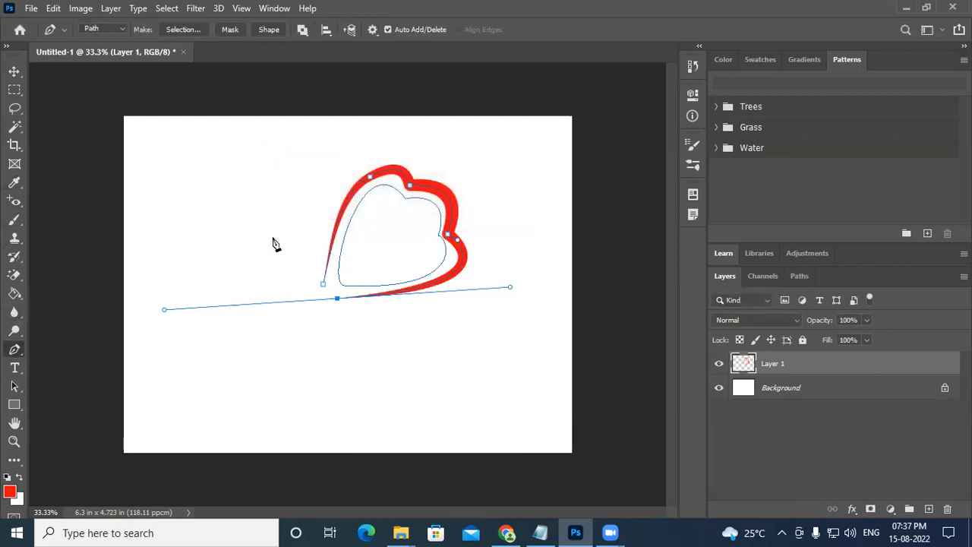
Set the foreground color to yellow, f5e70d
scroll(343, 228, up, 3)
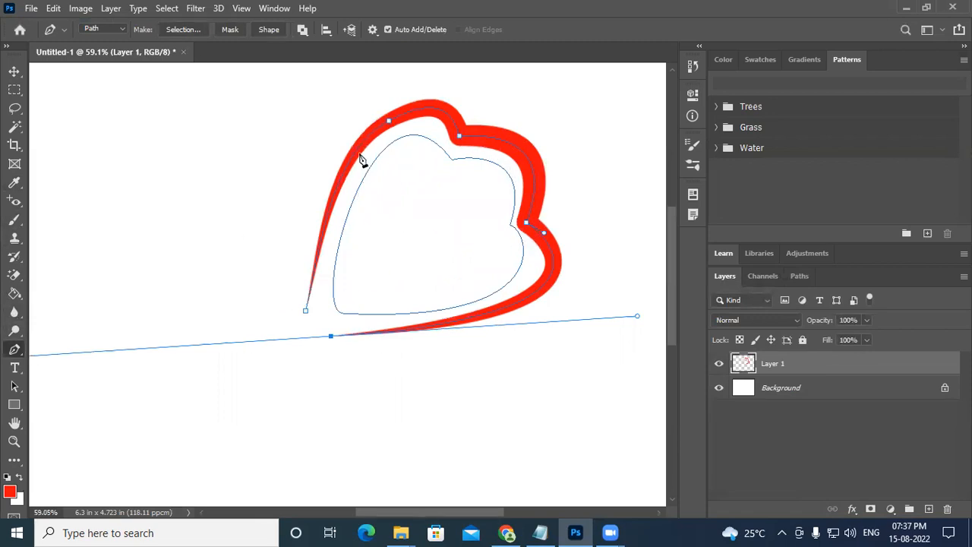
click(11, 492)
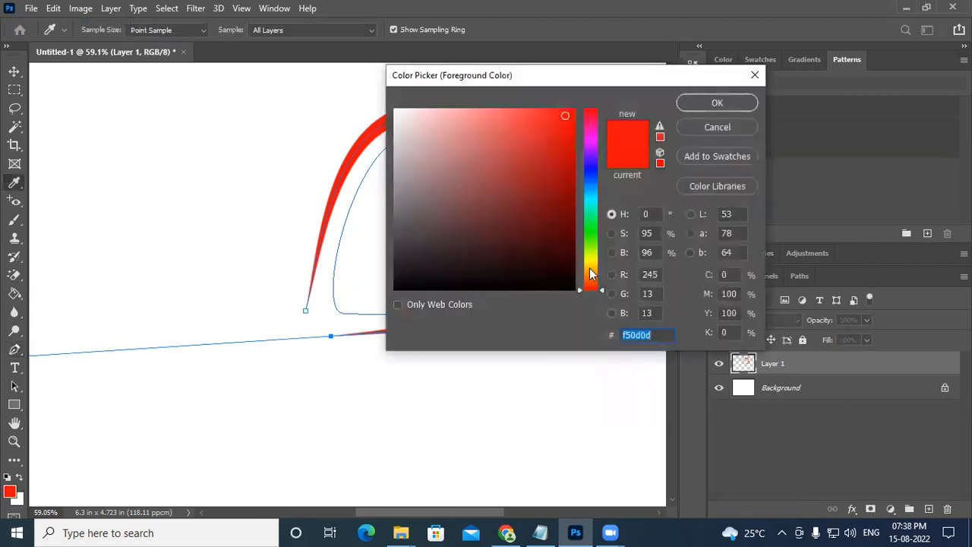
drag(589, 281, 591, 261)
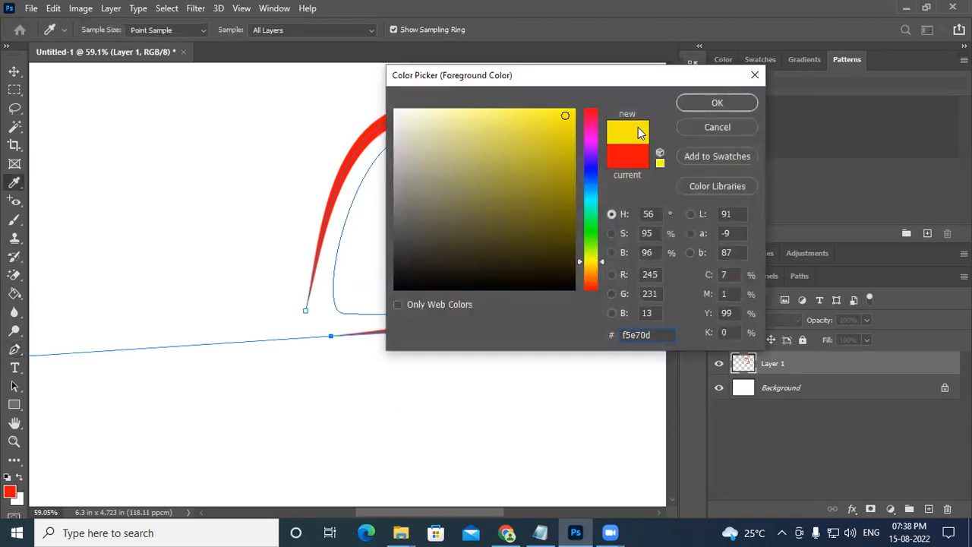
click(717, 103)
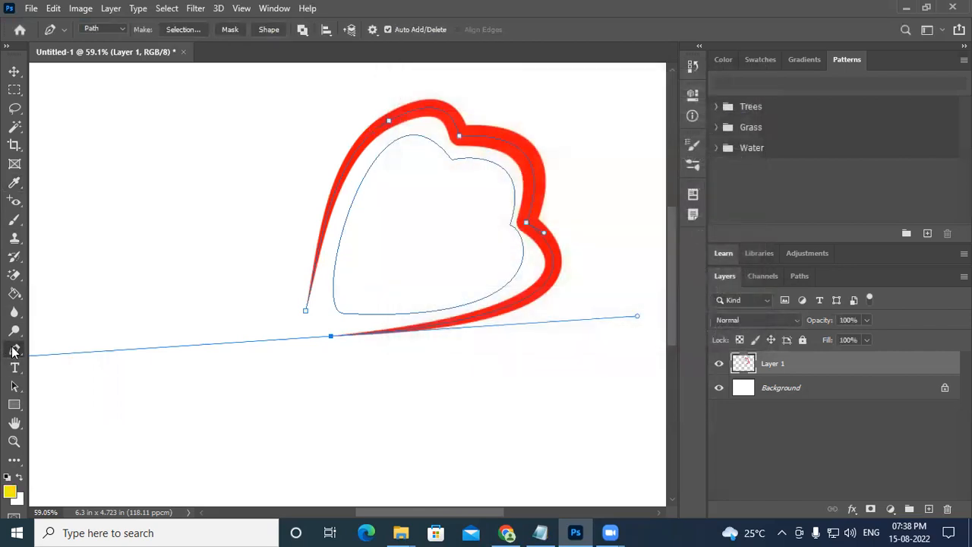
Select the inner petal path with the Path Selection Tool and stroke it with the Brush and Simulate Pressure
click(19, 387)
right_click(23, 391)
click(71, 387)
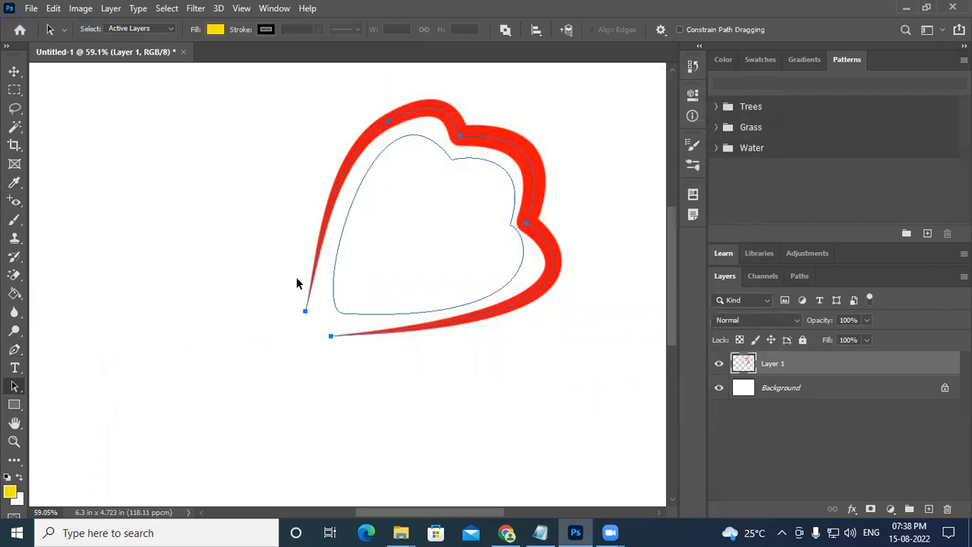
click(355, 201)
right_click(366, 174)
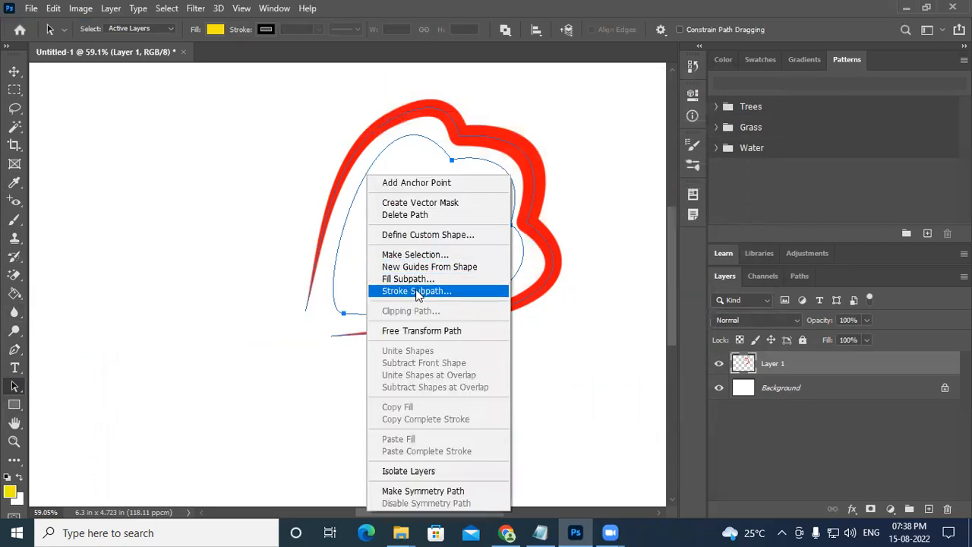
click(408, 292)
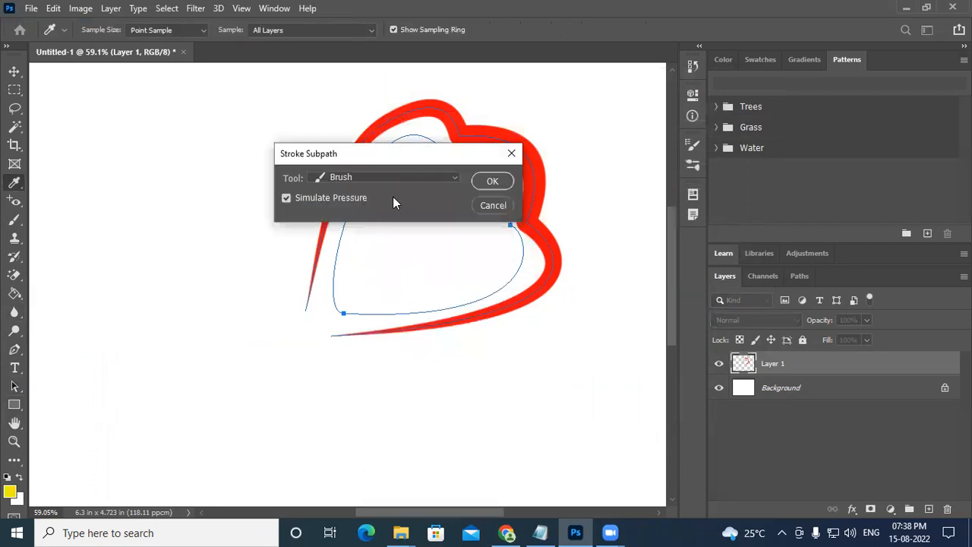
click(499, 183)
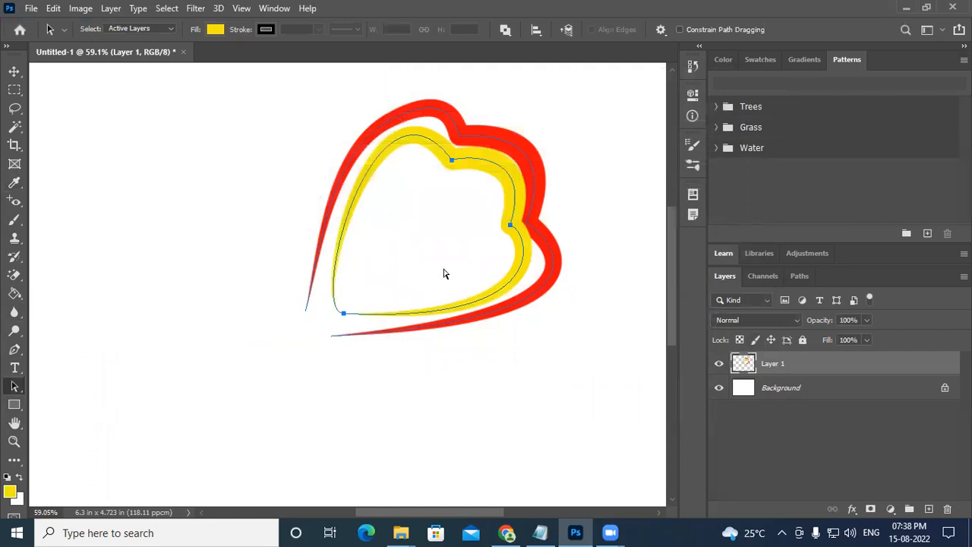
Scale the inner petal path down to about 75% around its center with Free Transform
key(ctrl)
scroll(461, 319, right, 1)
click(18, 71)
drag(372, 247, 416, 309)
scroll(416, 310, down, 2)
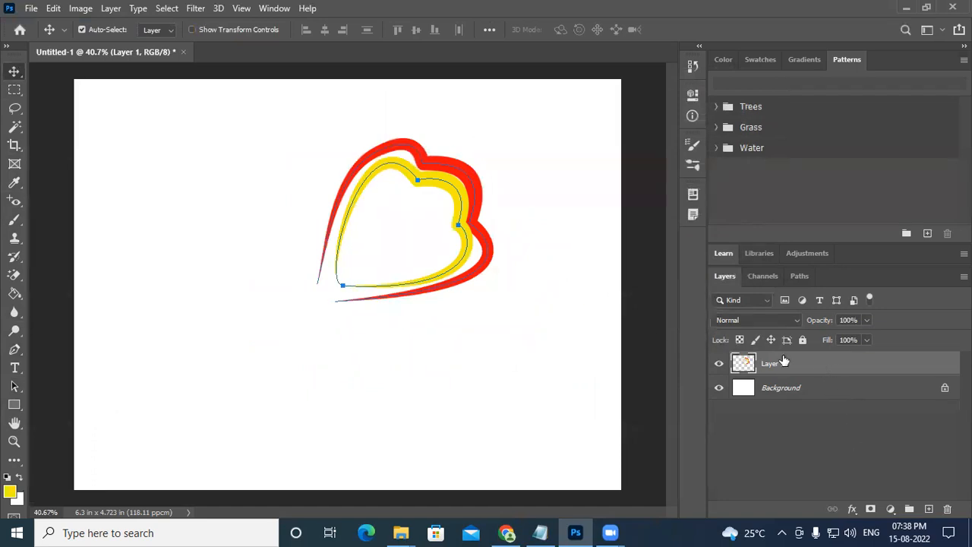
key(ctrl)
key(ctrl+t)
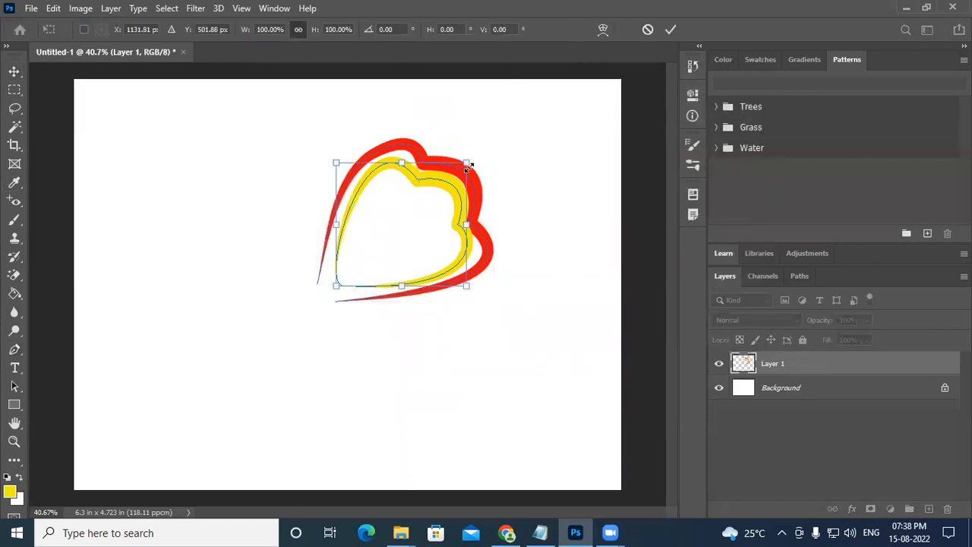
drag(467, 163, 450, 178)
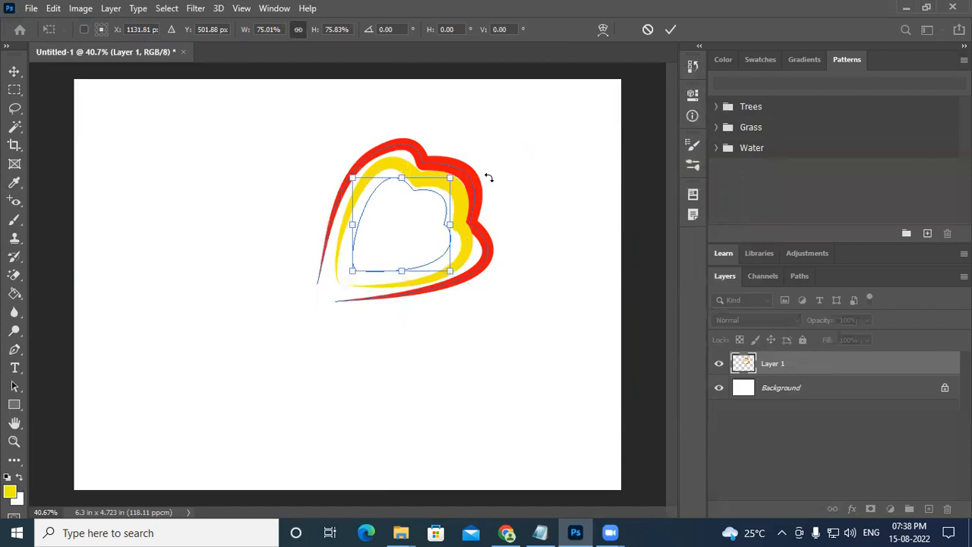
key(ctrl+z)
drag(467, 289, 451, 272)
key(Return)
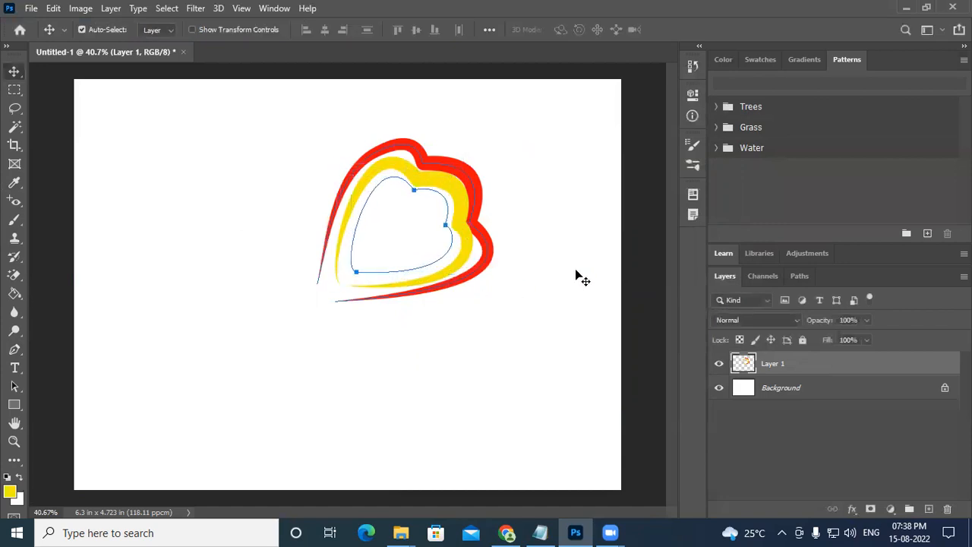
Delete the petal paths, leaving only the stroked artwork on Layer 1
key(ctrl)
click(719, 363)
click(718, 364)
click(15, 388)
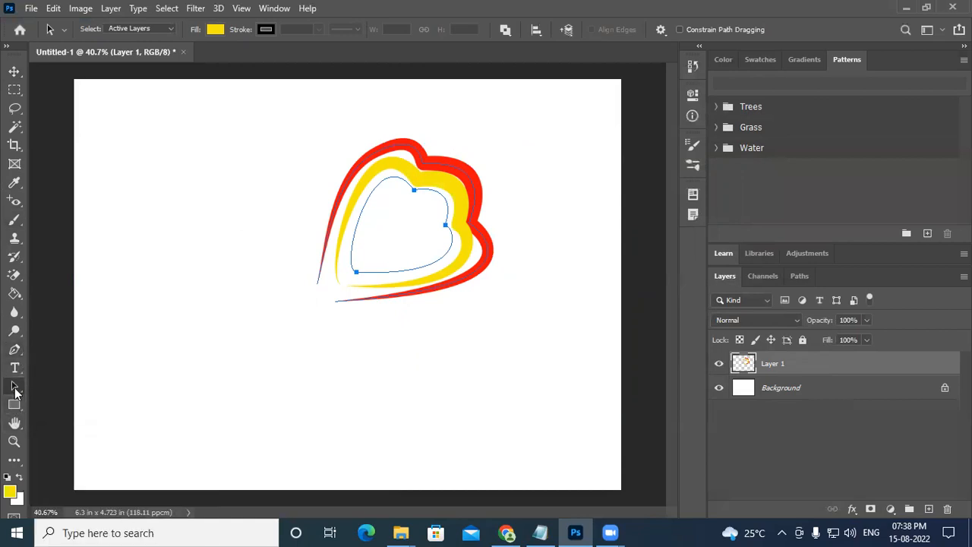
right_click(365, 203)
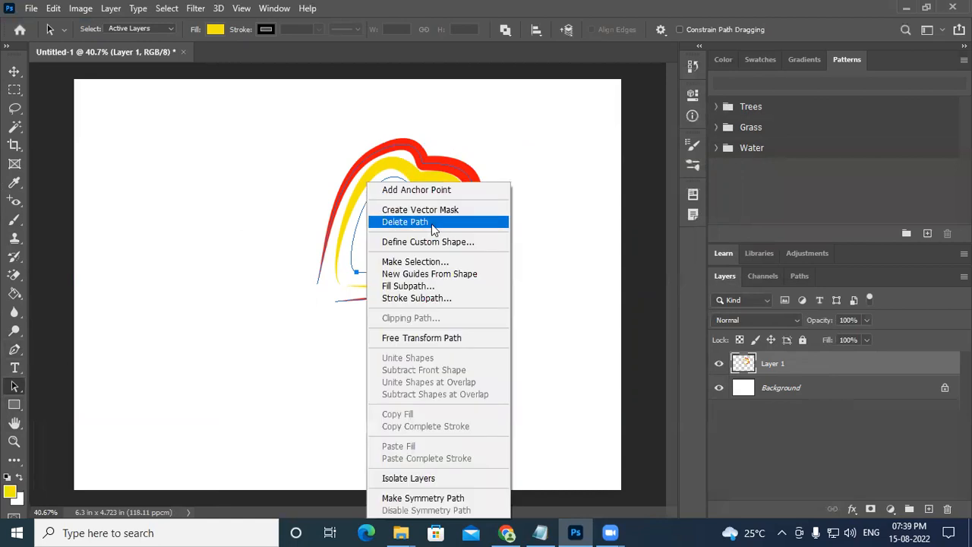
click(434, 221)
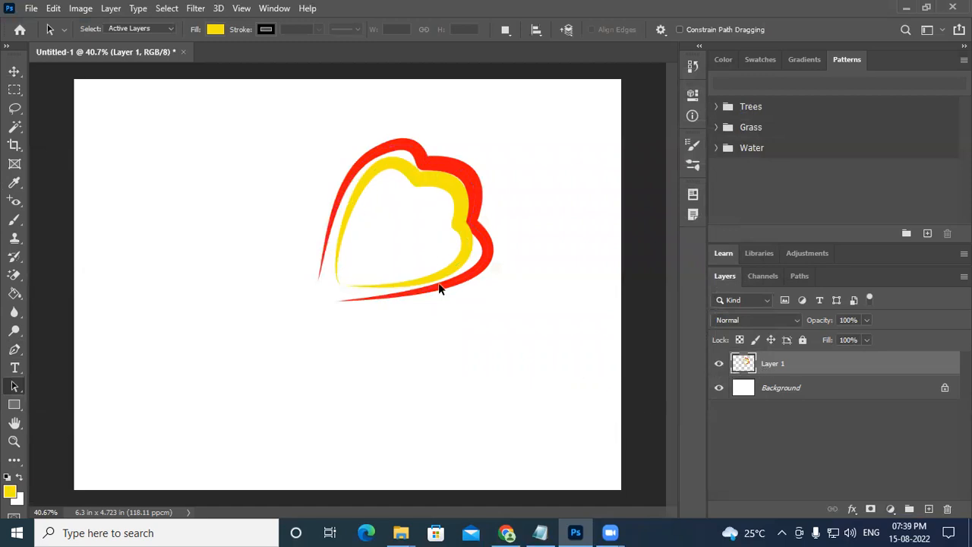
right_click(394, 195)
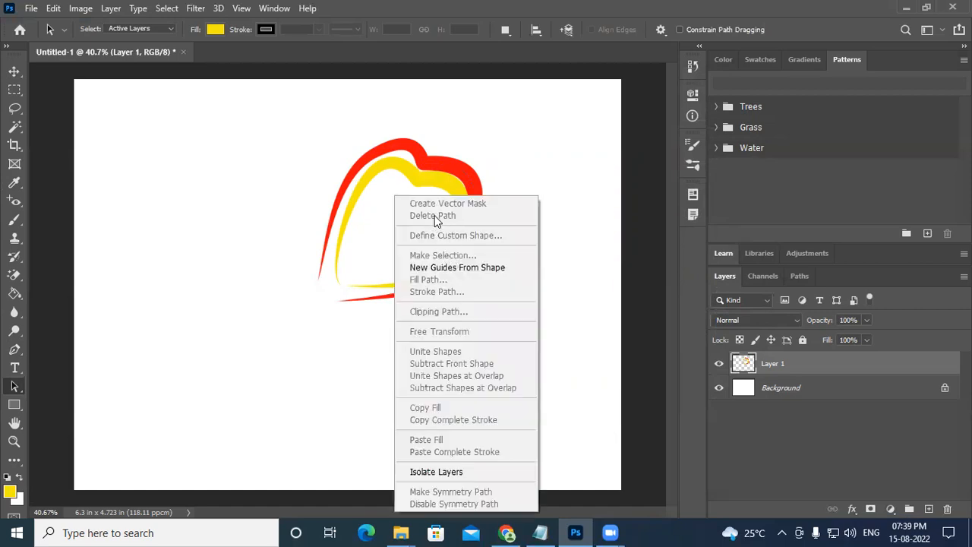
click(365, 222)
Toggle the visibility of Layer 1 to check that it holds the red and yellow petal strokes
click(719, 365)
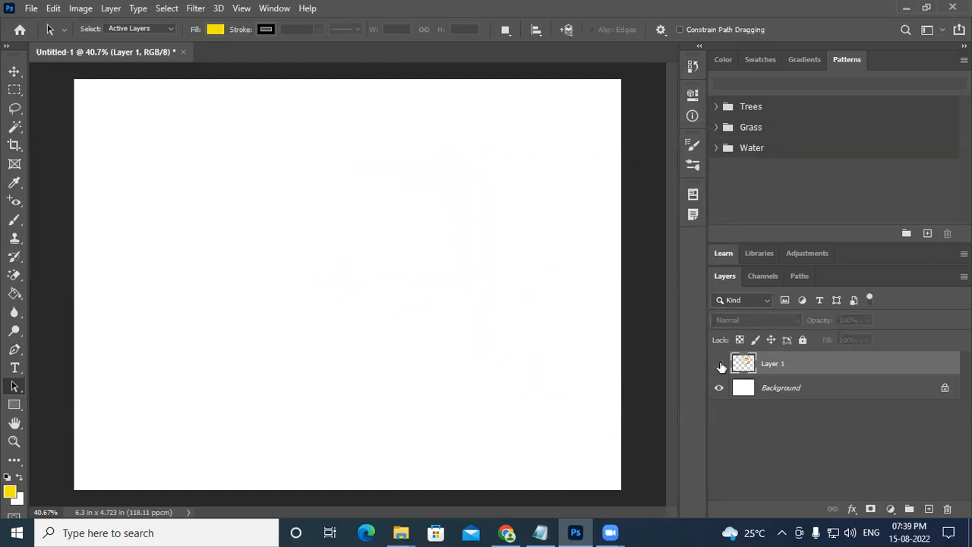
click(720, 365)
click(720, 366)
click(720, 365)
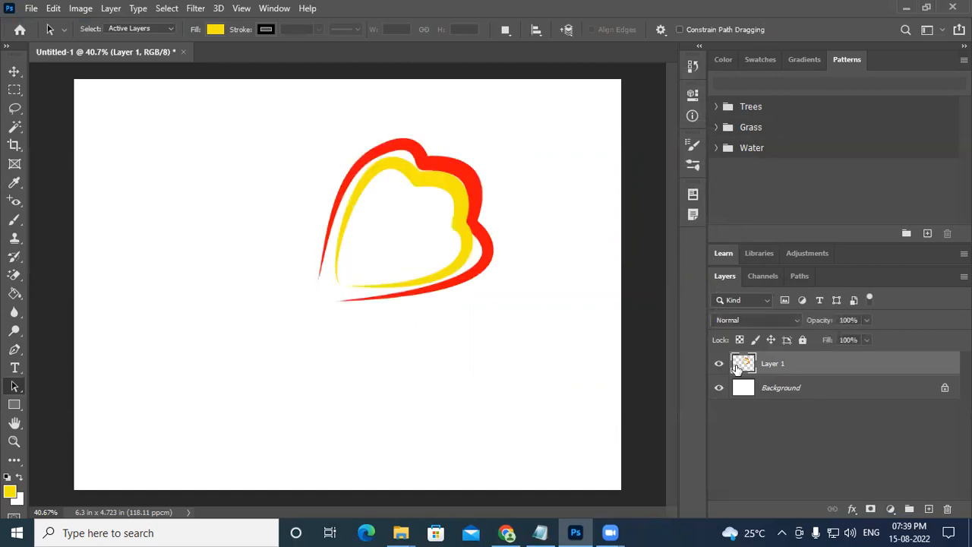
click(720, 365)
click(720, 365)
Scale the petal on Layer 1 down to about 80% with Free Transform
key(ctrl)
key(ctrl+t)
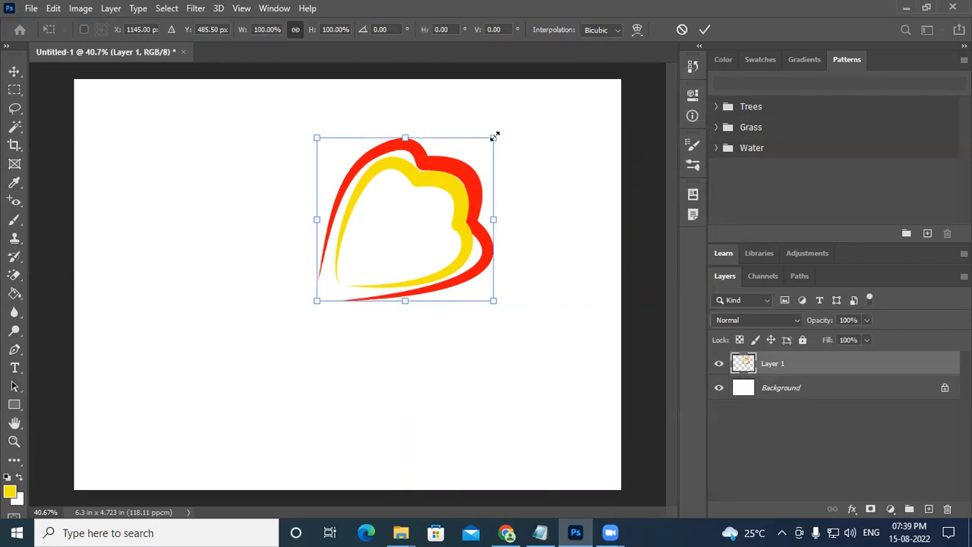
drag(494, 137, 481, 158)
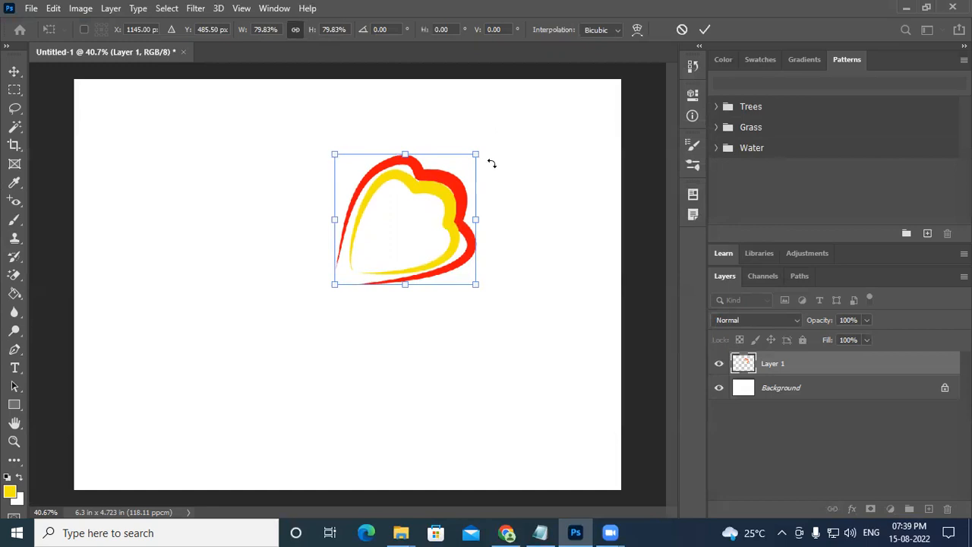
key(Return)
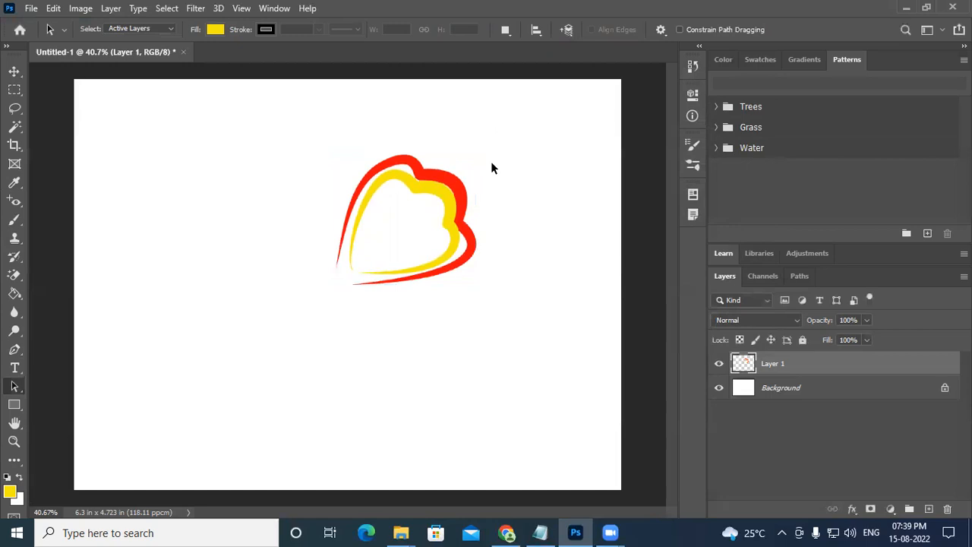
Duplicate Layer 1 and place the copy's Free Transform reference point at the petal's lower-left corner
key(ctrl)
key(ctrl+j)
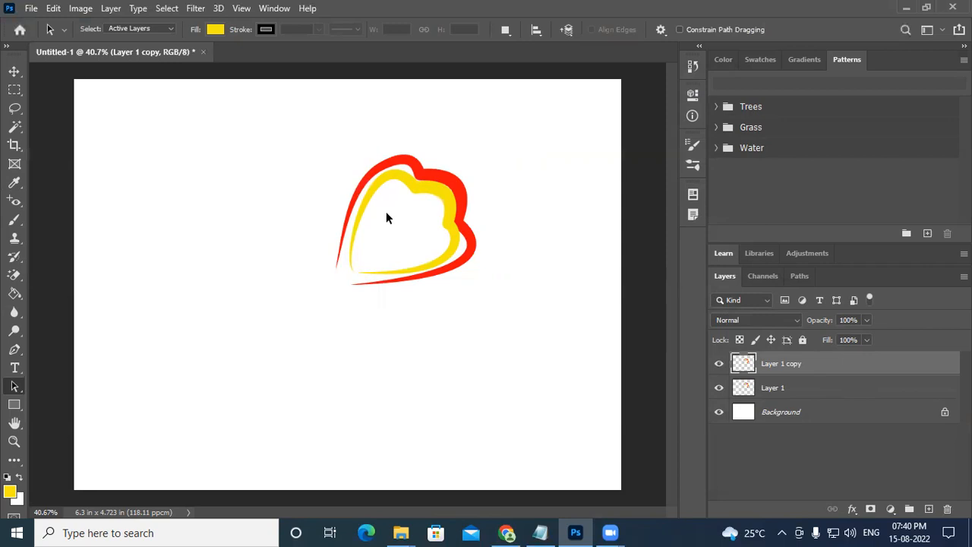
key(ctrl+t)
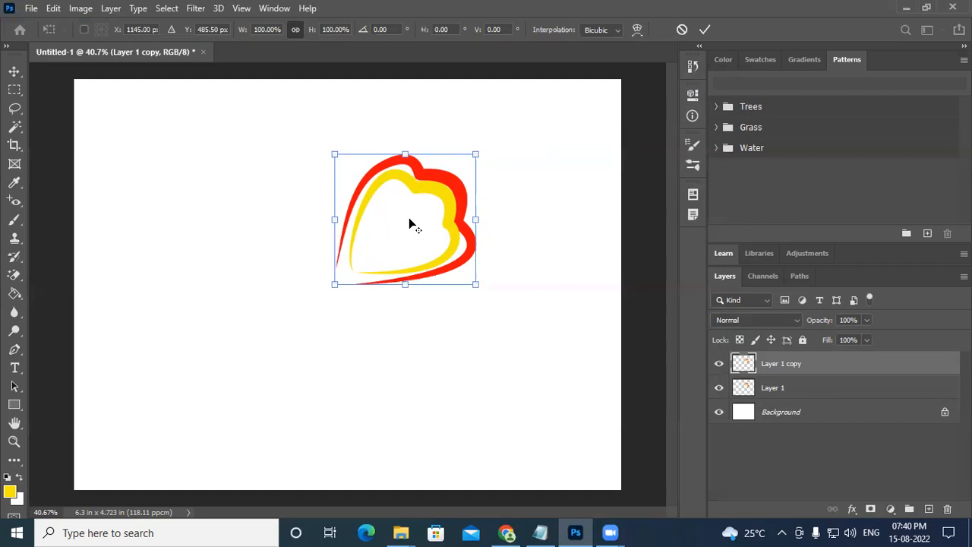
alt+click(343, 280)
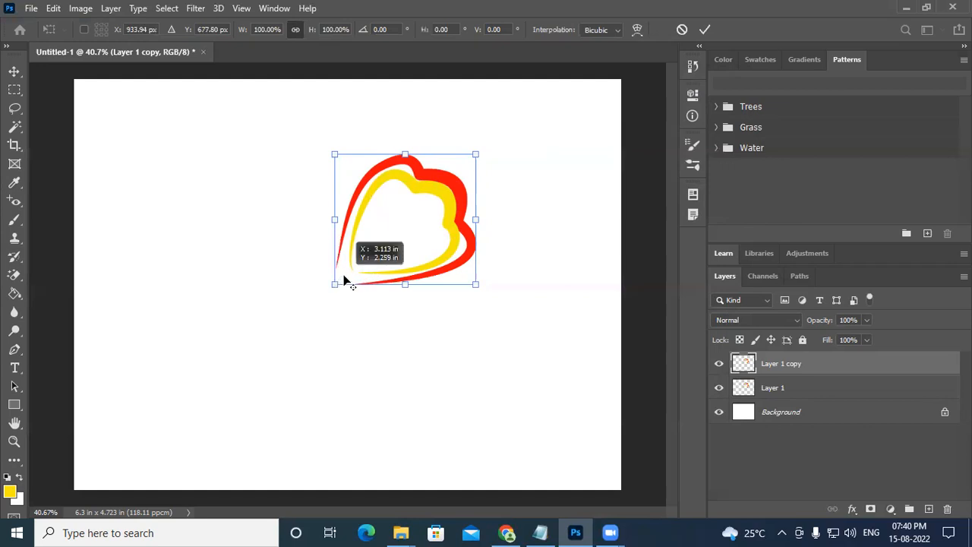
mouse_move(343, 275)
mouse_down()
mouse_move(350, 270)
mouse_move(335, 284)
mouse_up()
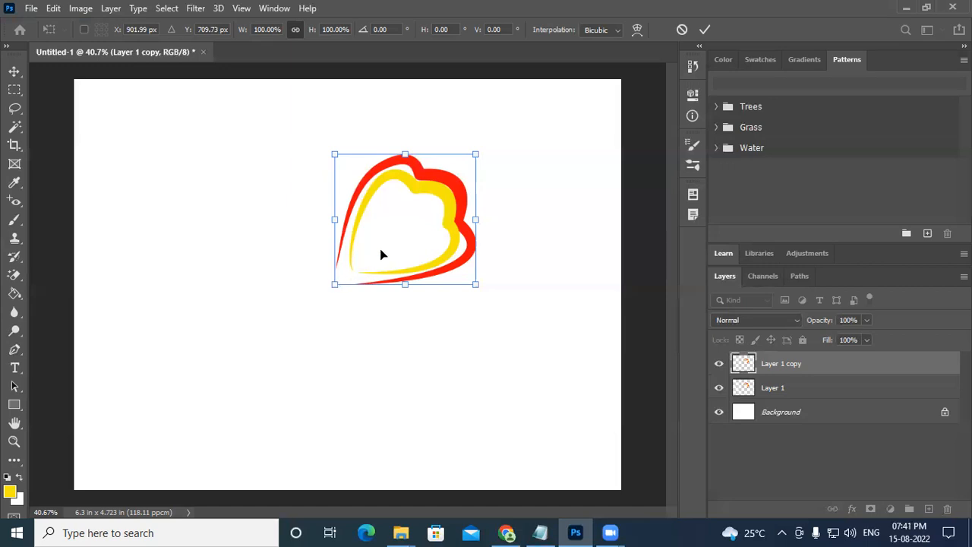
drag(388, 233, 334, 288)
Rotate the petal copy clockwise about the corner reference point until it slightly overlaps the original, and apply the transform
drag(493, 147, 551, 341)
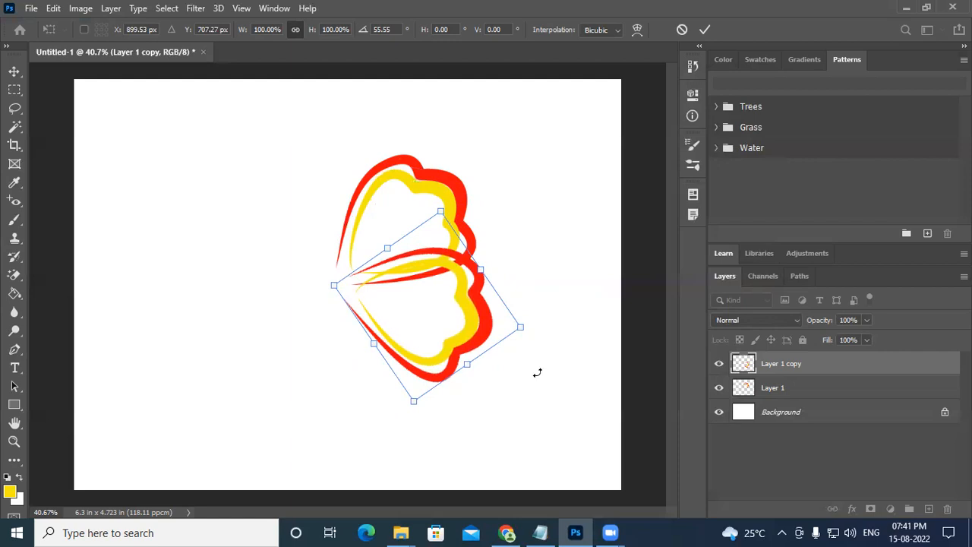
drag(539, 330, 534, 343)
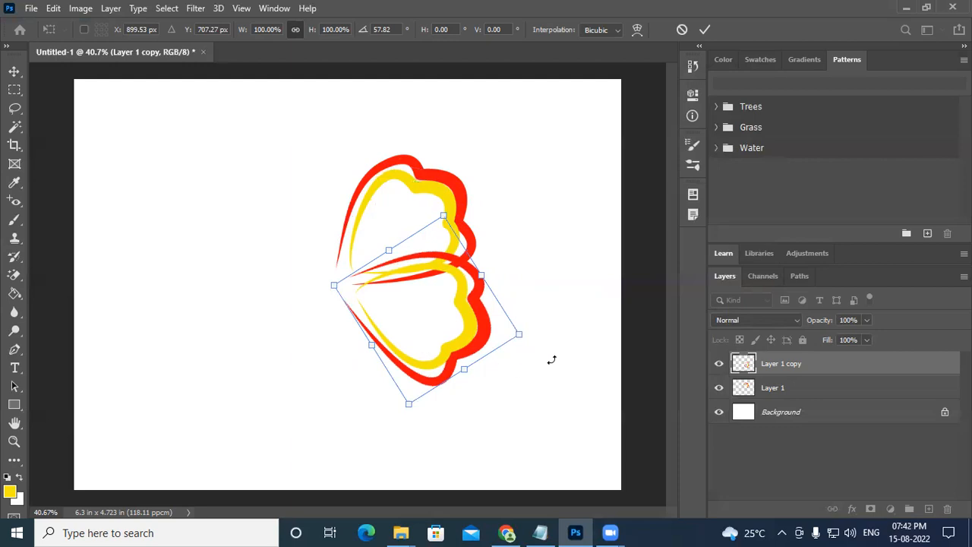
drag(535, 338, 527, 317)
key(a)
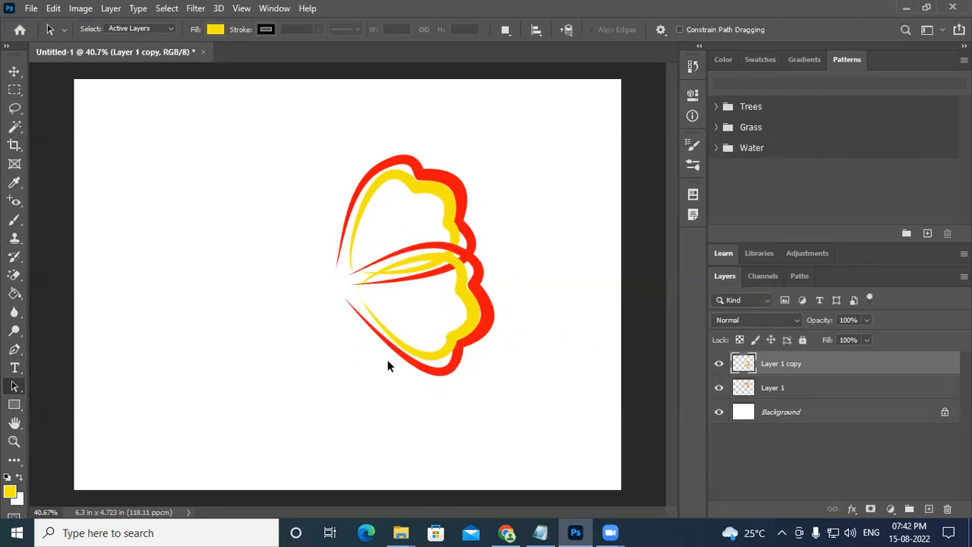
Repeat the rotation on new petal duplicates until they complete a seven-petal flower
key(ctrl)
key(ctrl+alt+shift+t)
key(ctrl+alt+shift+t)
key(ctrl+alt+shift+t)
key(ctrl+alt+shift+t)
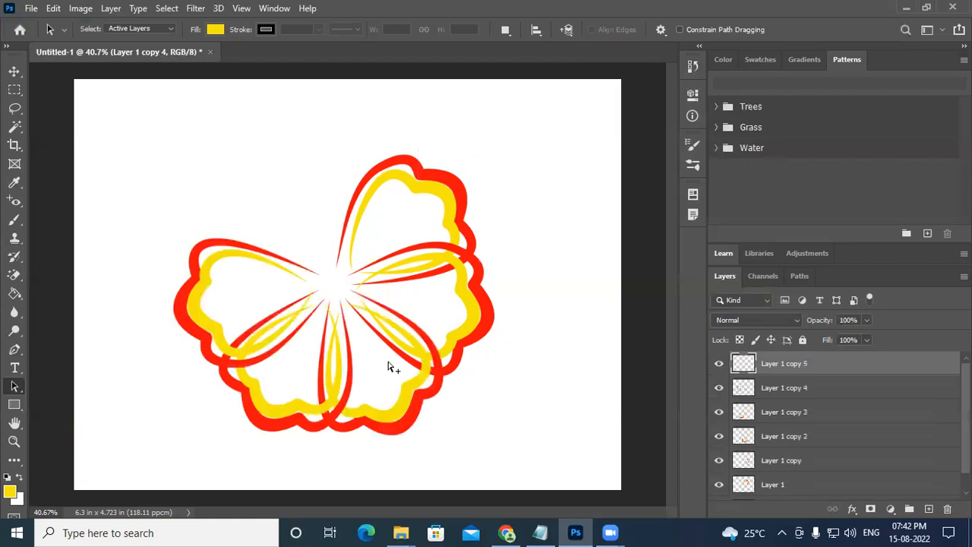
key(ctrl+alt+shift+t)
key(ctrl+alt+shift+t)
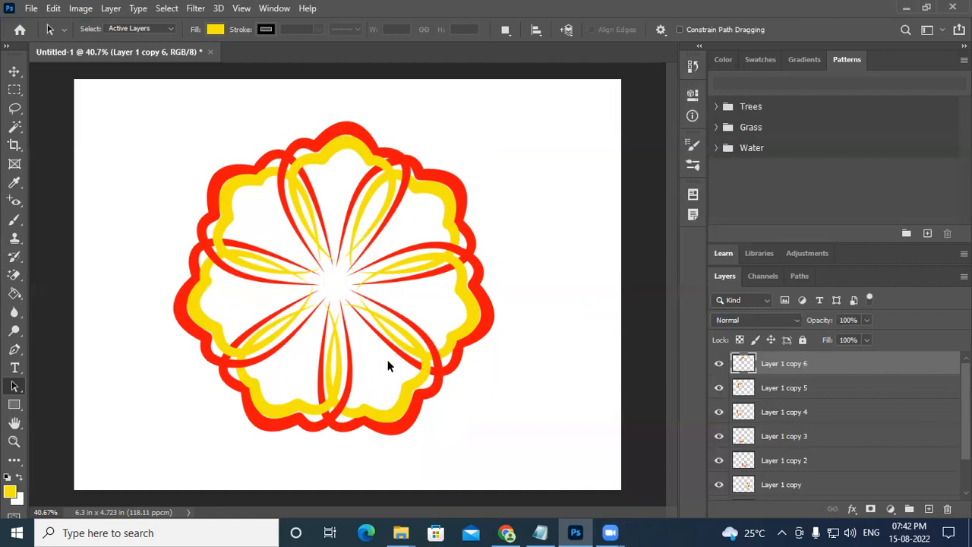
Undo the petal duplicates and rotation back to the single petal on Layer 1
key(ctrl+z)
key(ctrl+z)
key(ctrl+z)
key(ctrl+z)
key(ctrl+z)
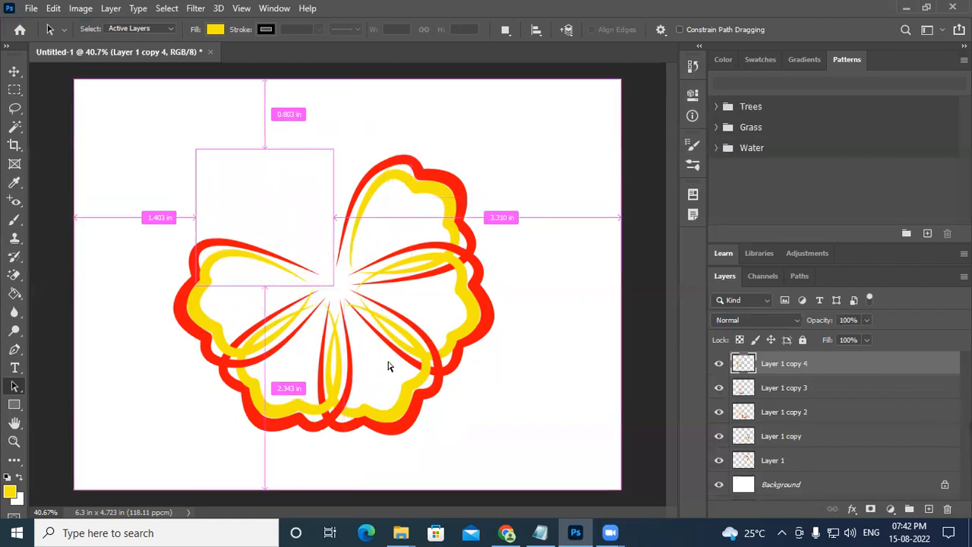
key(ctrl+z)
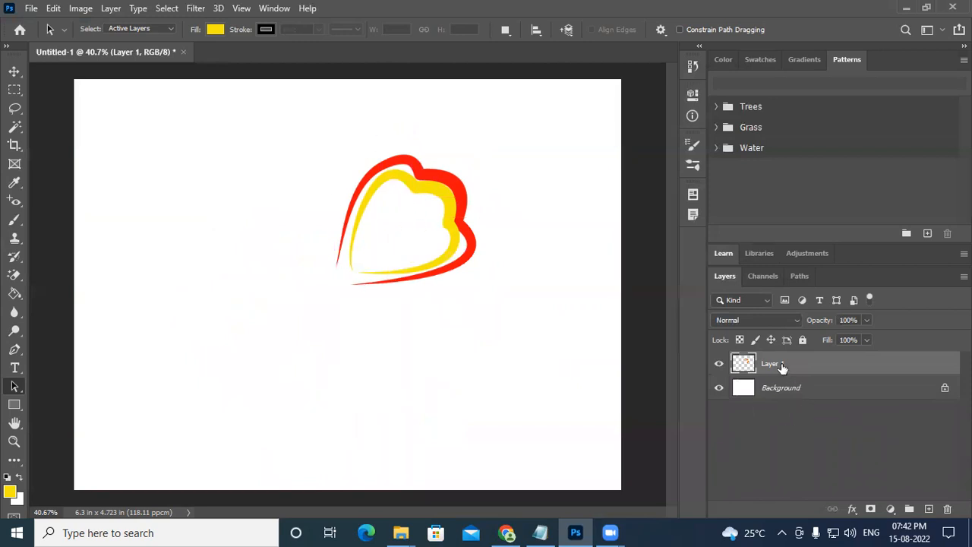
Duplicate Layer 1 and rotate the copy about 30.5° clockwise around the petal's lower-left corner
key(ctrl+j)
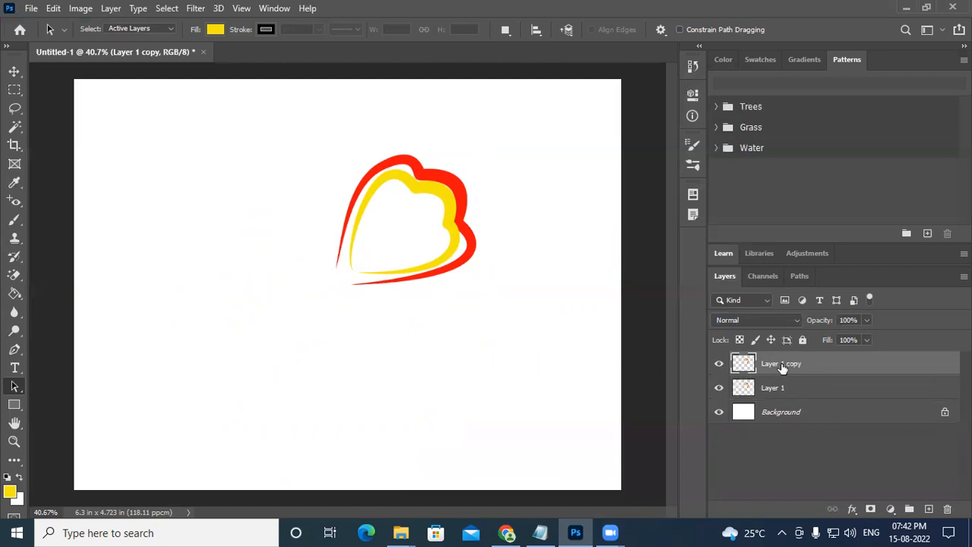
key(ctrl+t)
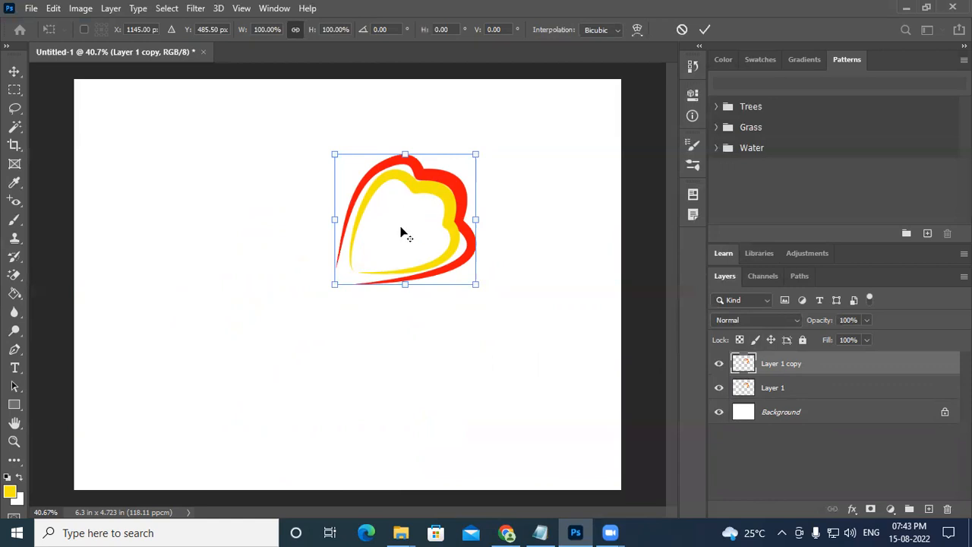
drag(403, 222, 335, 286)
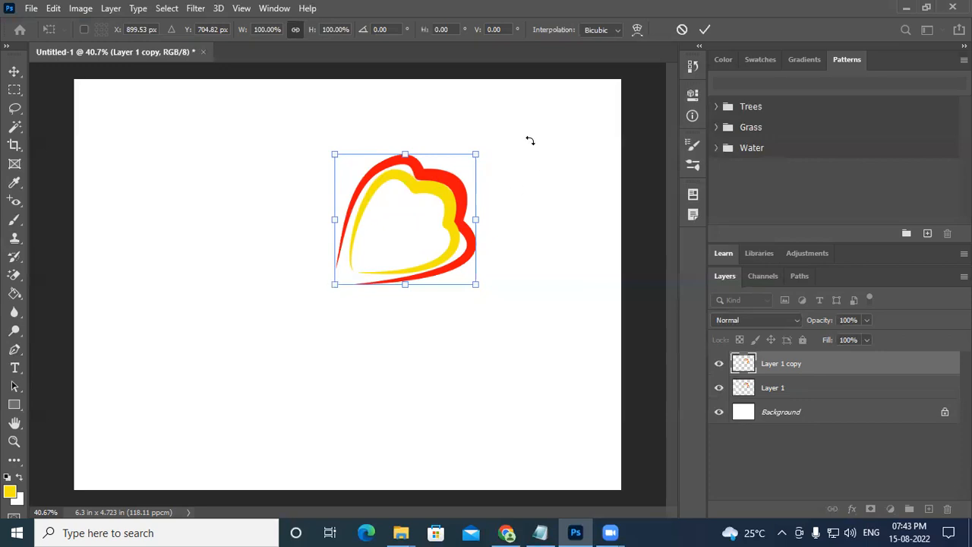
drag(491, 146, 516, 256)
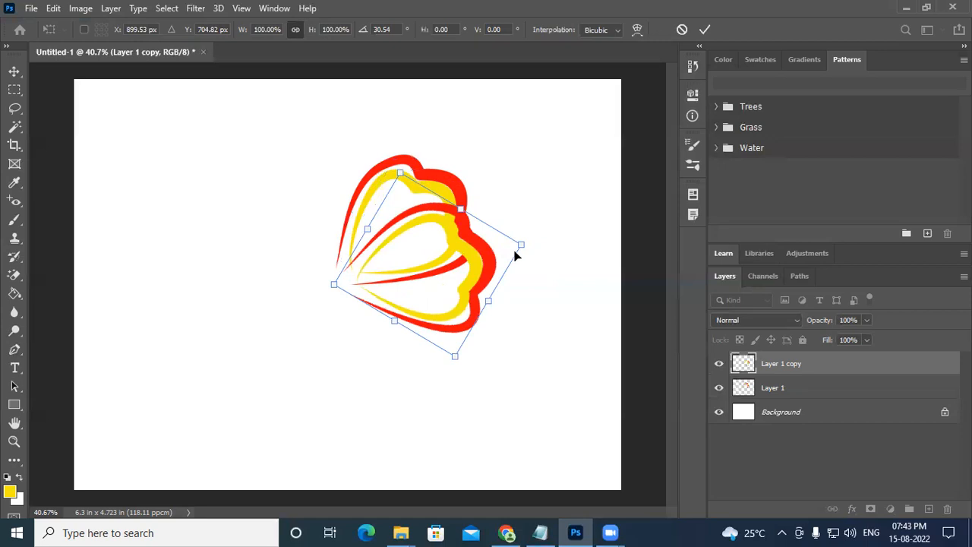
key(Return)
key(a)
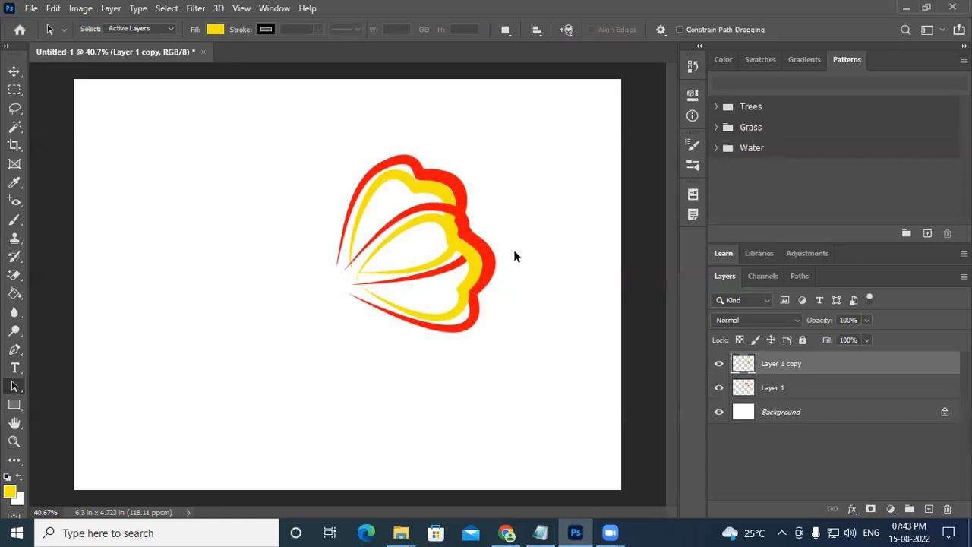
Repeat the duplicate-and-rotate transform ten times to complete a full circle of twelve overlapping petals
key(ctrl)
key(ctrl+alt+shift+t)
key(ctrl+alt+shift+t)
key(ctrl+alt+shift+t)
key(ctrl+alt+shift+t)
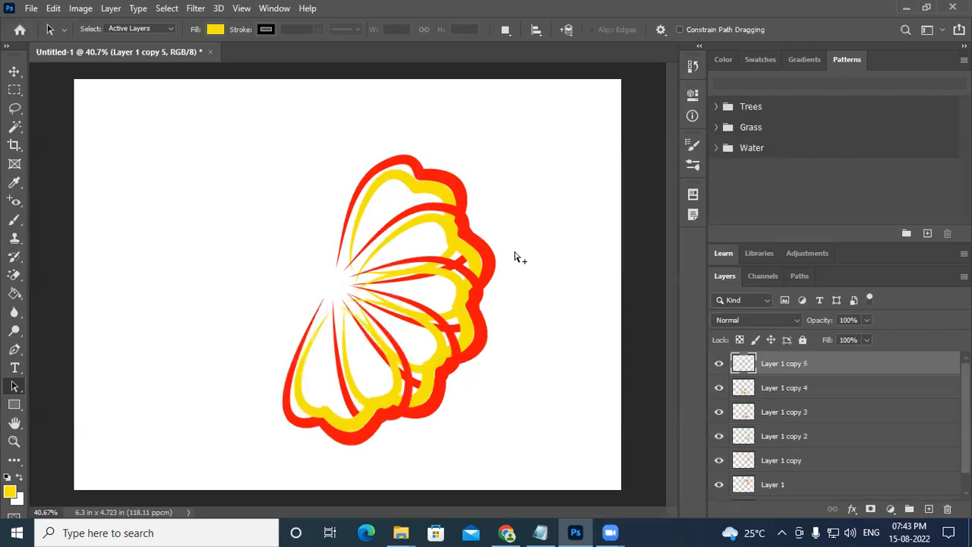
key(ctrl+alt+shift+t)
key(ctrl+alt+shift+t)
key(ctrl+alt+shift+t)
key(ctrl+alt+shift+t)
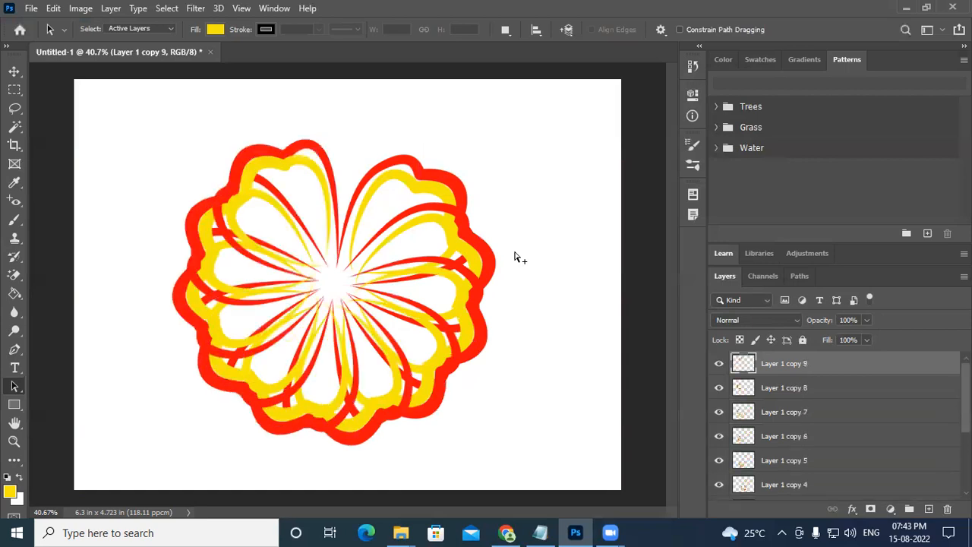
key(ctrl+alt+shift+t)
key(ctrl+alt+shift+t)
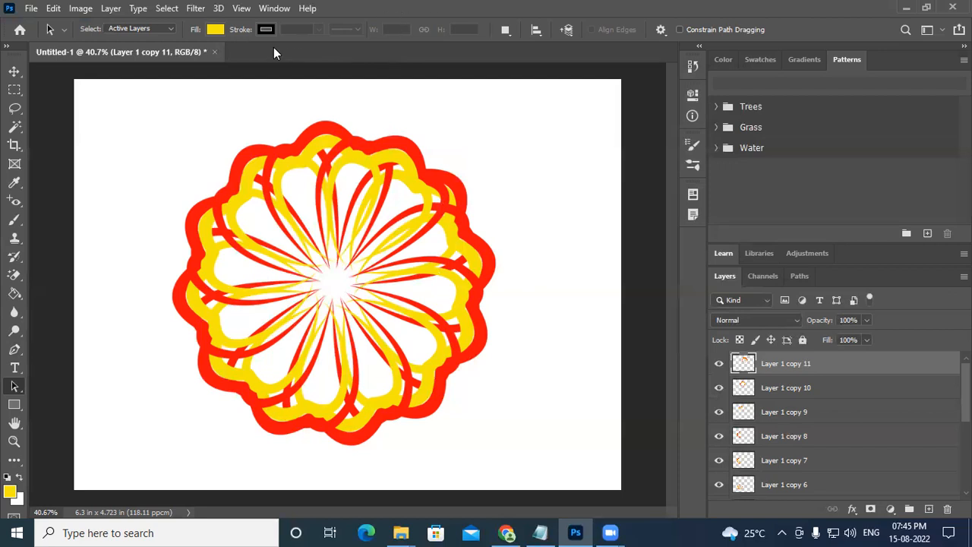
Close the Untitled-1 document without saving the changes
click(214, 51)
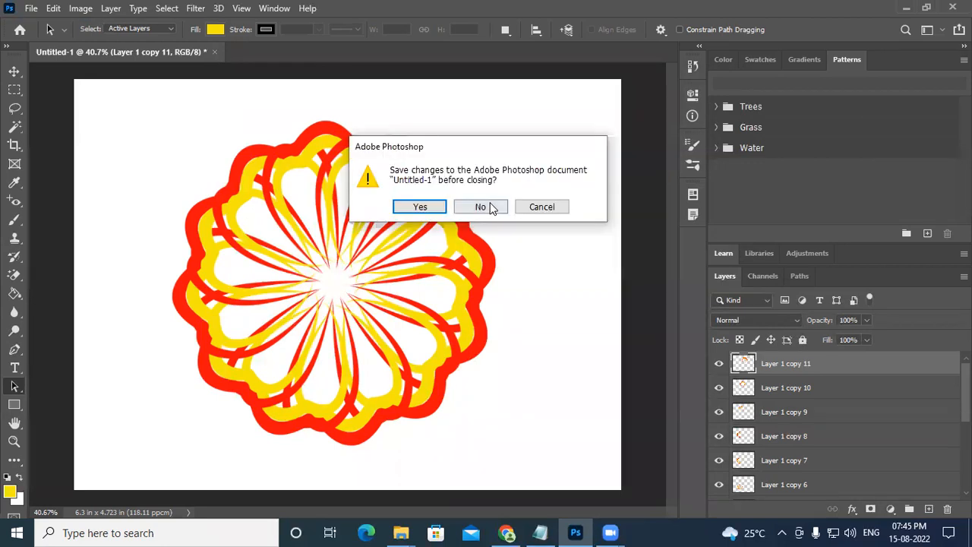
click(486, 208)
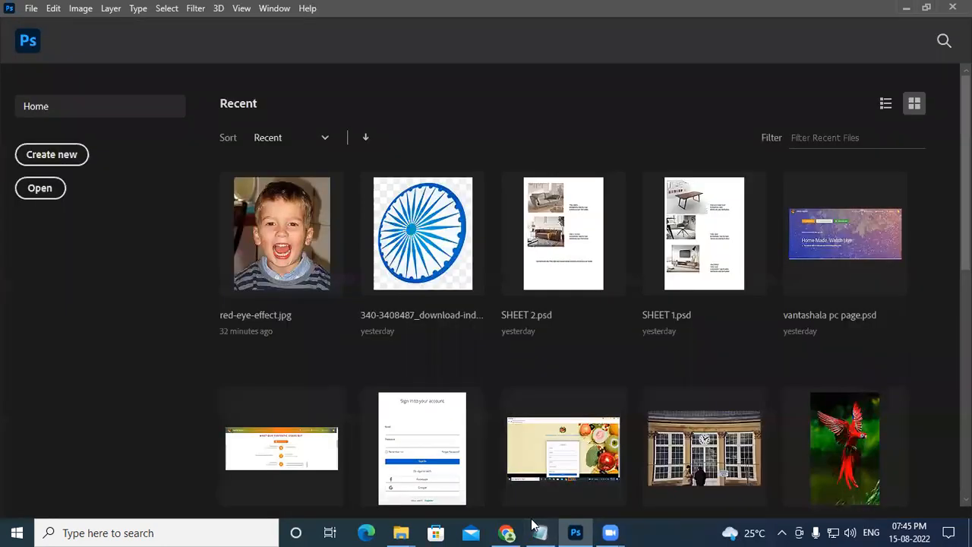